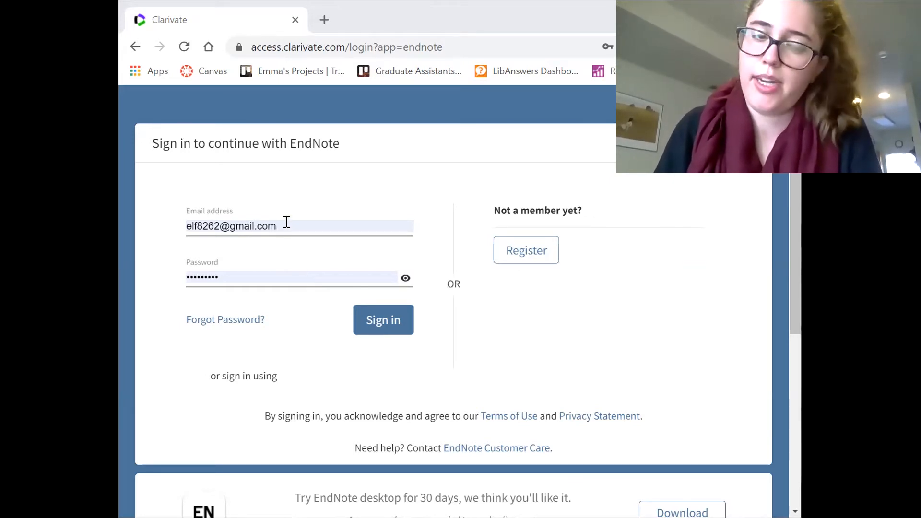
# Step: Sign in to EndNote with the account e-mail and password already filled in
pyautogui.click(383, 319)
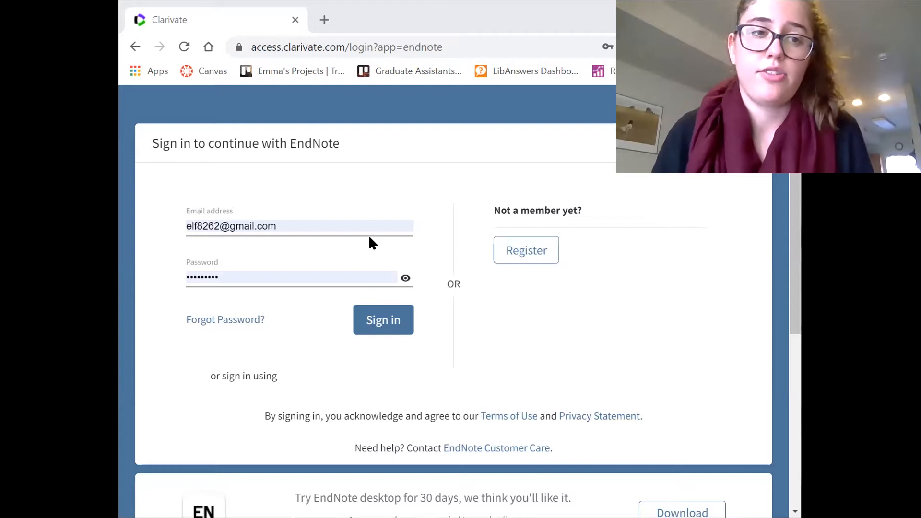
pyautogui.click(395, 322)
pyautogui.click(397, 326)
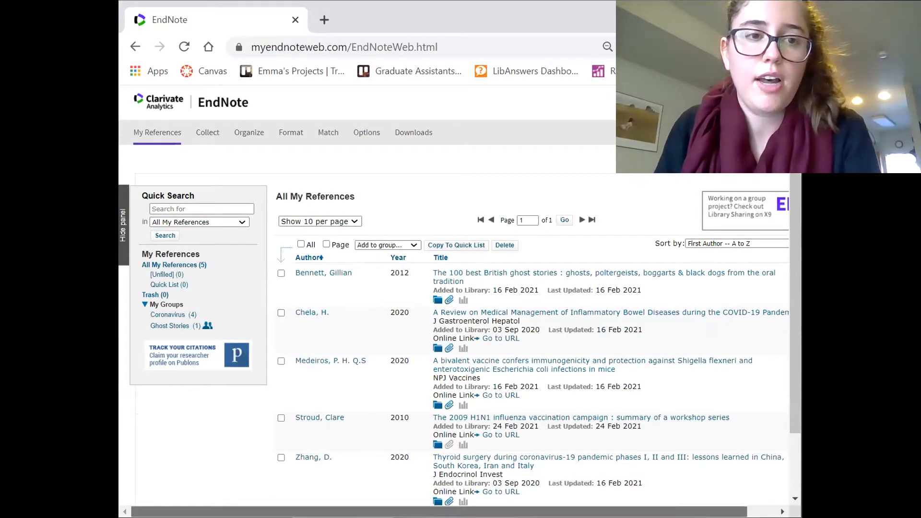
pyautogui.moveTo(439, 512); pyautogui.dragTo(441, 512)
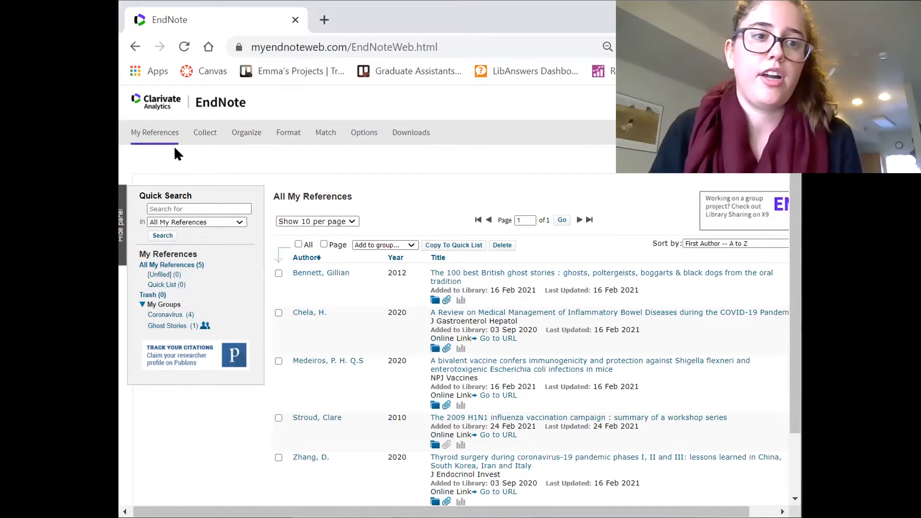
pyautogui.moveTo(198, 144)
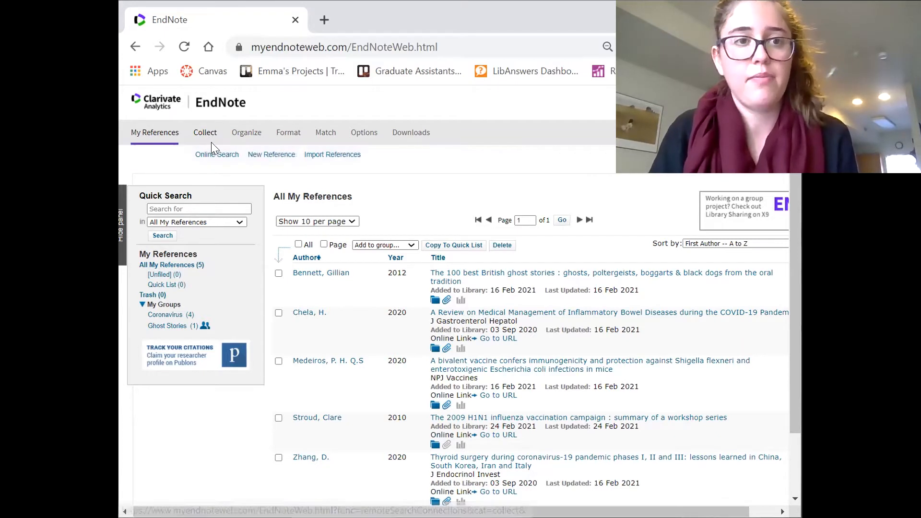
pyautogui.moveTo(250, 136)
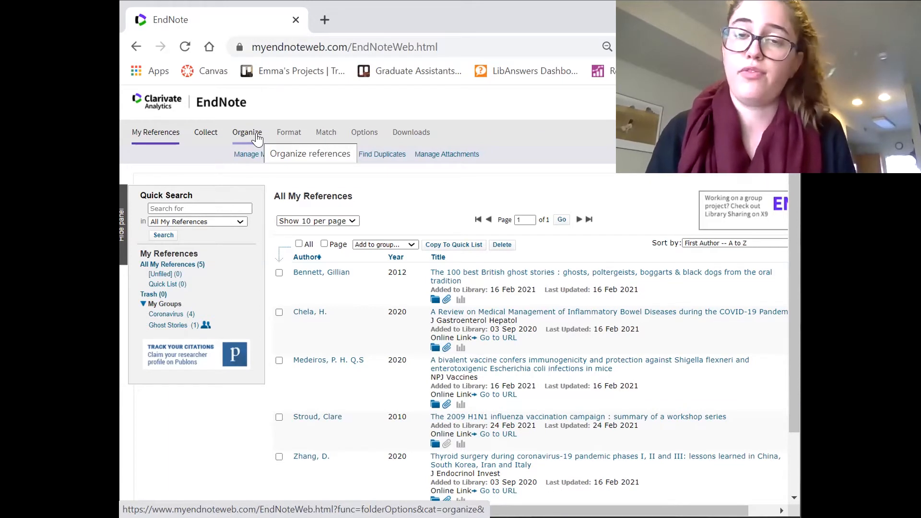
pyautogui.click(258, 139)
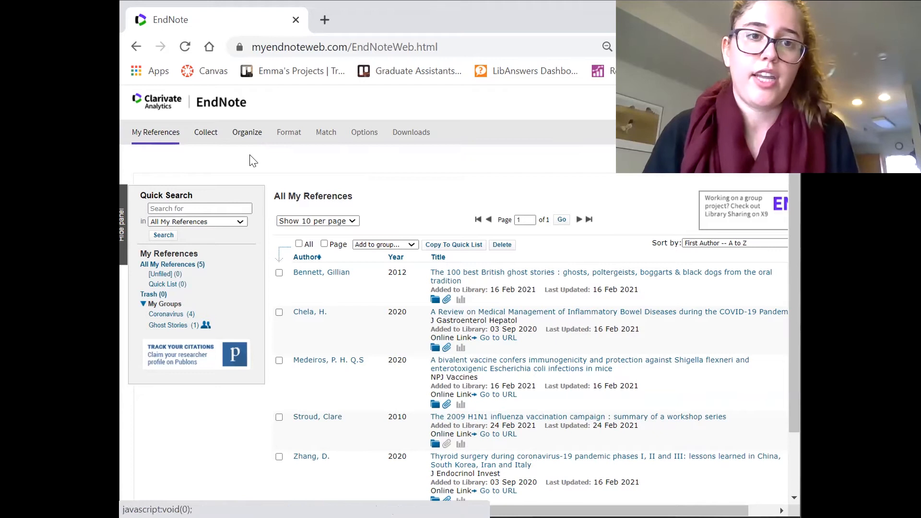
pyautogui.click(249, 138)
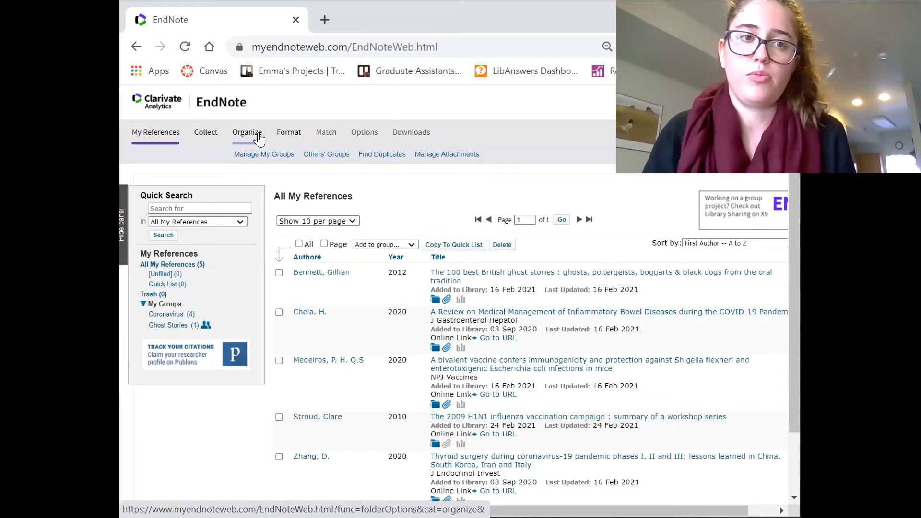
pyautogui.moveTo(291, 138)
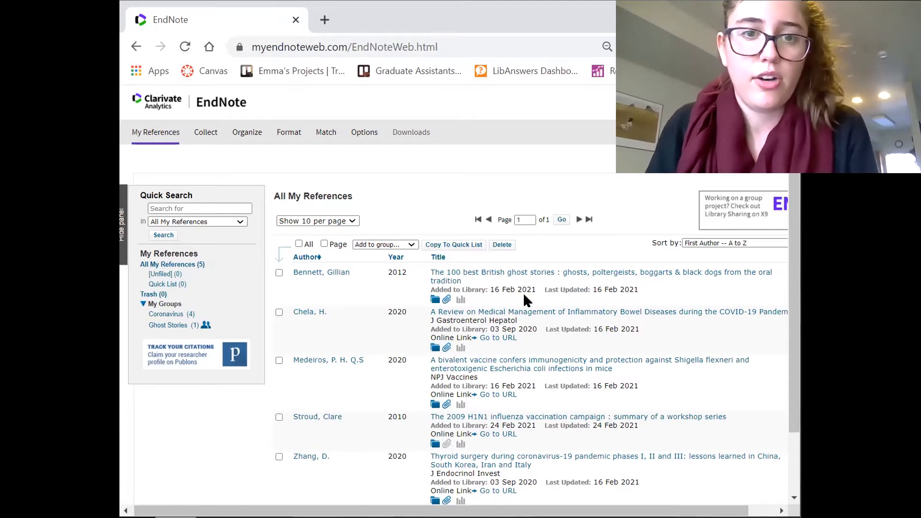
# Step: Review the full record of the 2020 article on inflammatory bowel disease management during COVID-19, then return to the reference list
pyautogui.click(531, 315)
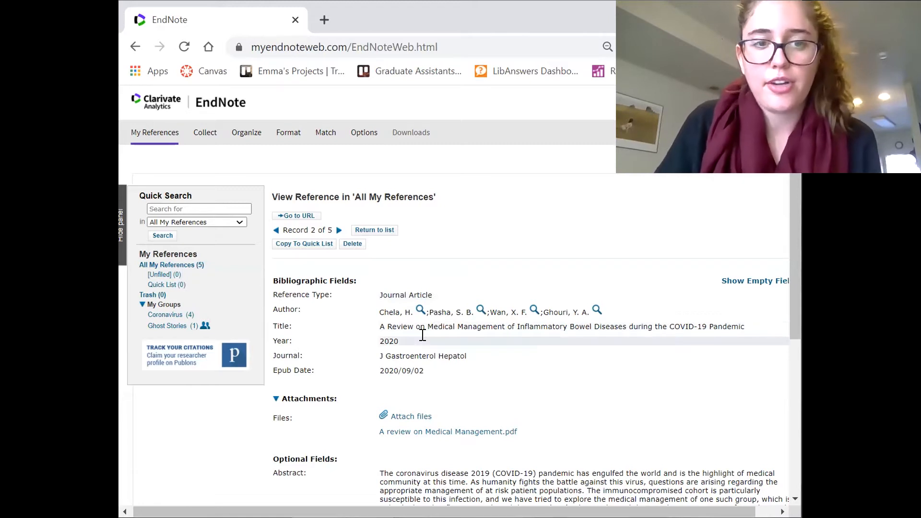
pyautogui.scroll(-2, 422, 364)
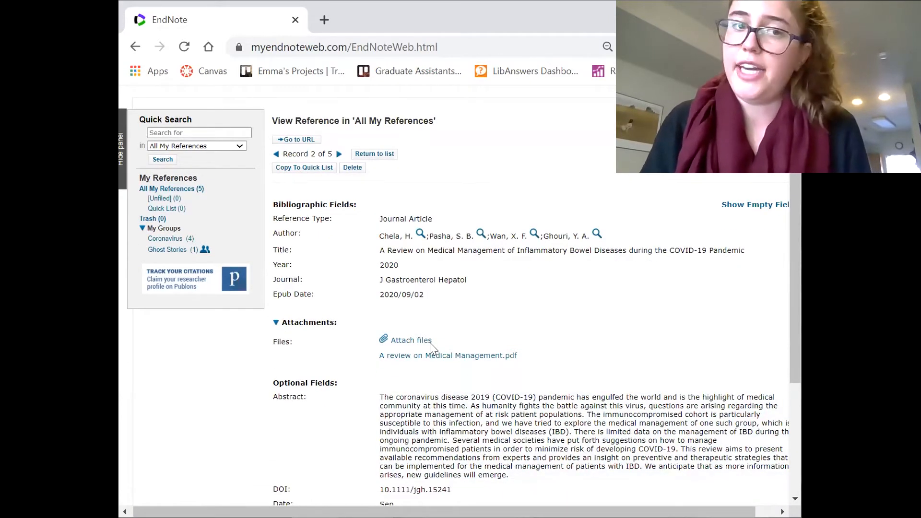
pyautogui.scroll(-4, 525, 345)
pyautogui.scroll(-1, 525, 342)
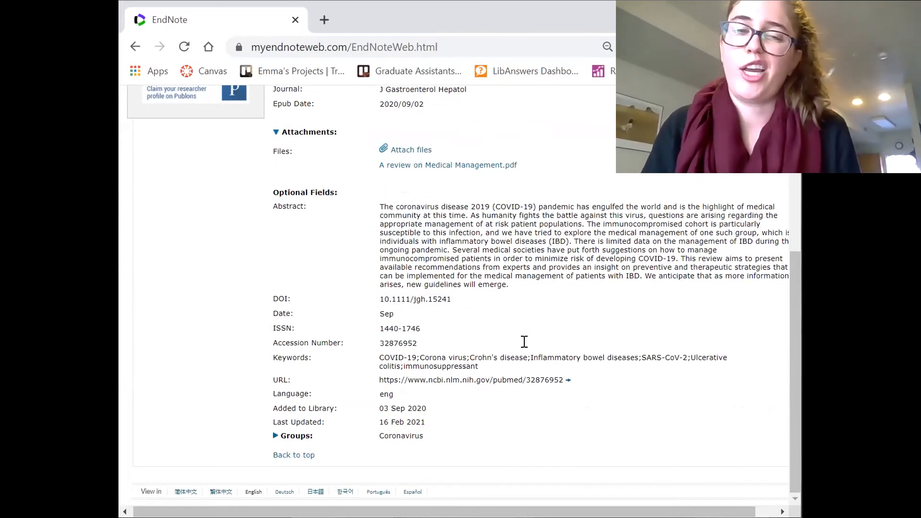
pyautogui.scroll(6, 525, 342)
pyautogui.scroll(1, 364, 251)
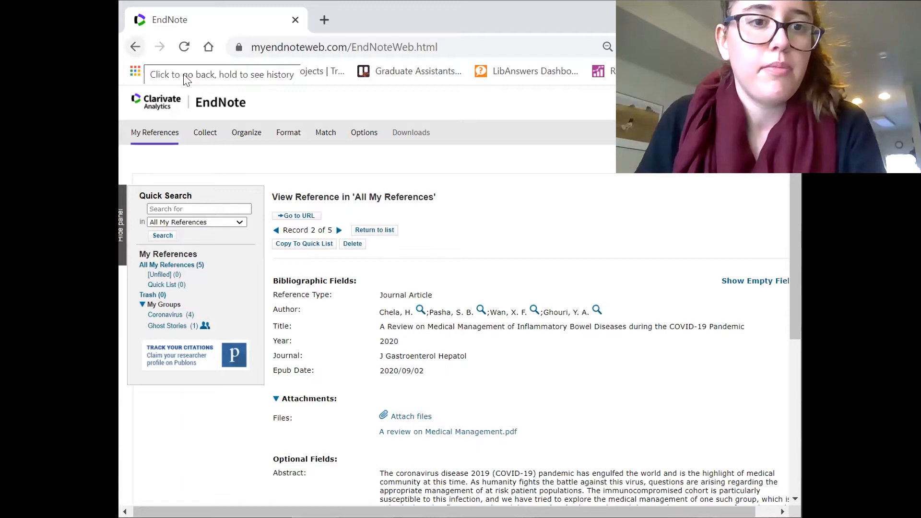
pyautogui.click(135, 46)
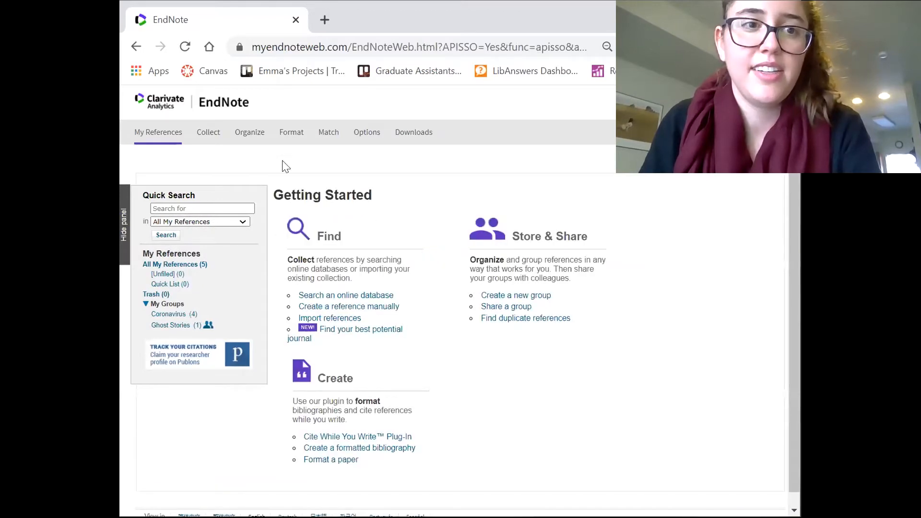
pyautogui.click(161, 143)
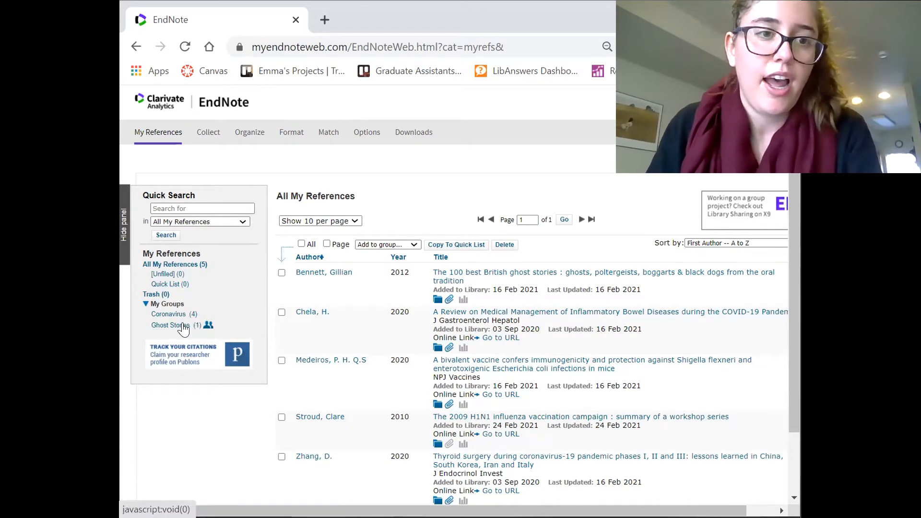
# Step: Try to add the reference "The 100 best British ghost stories" to a group
pyautogui.click(282, 273)
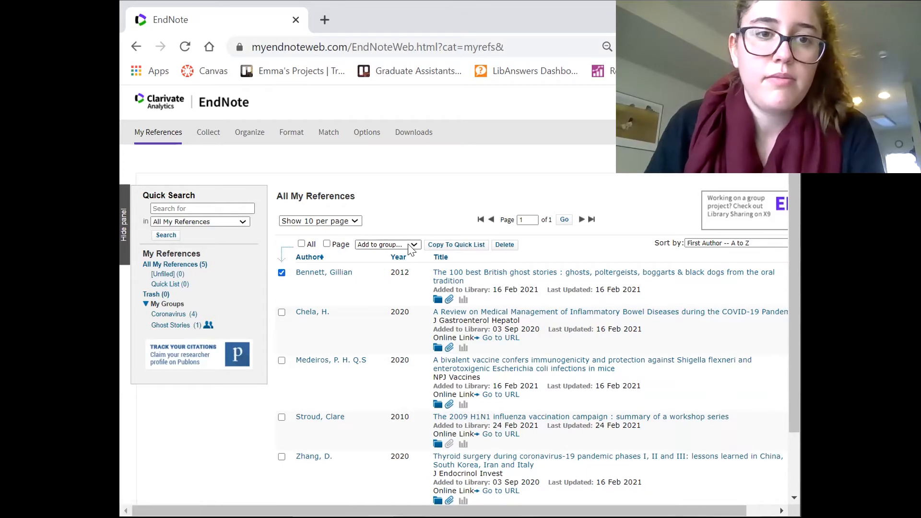
pyautogui.click(409, 245)
pyautogui.click(403, 265)
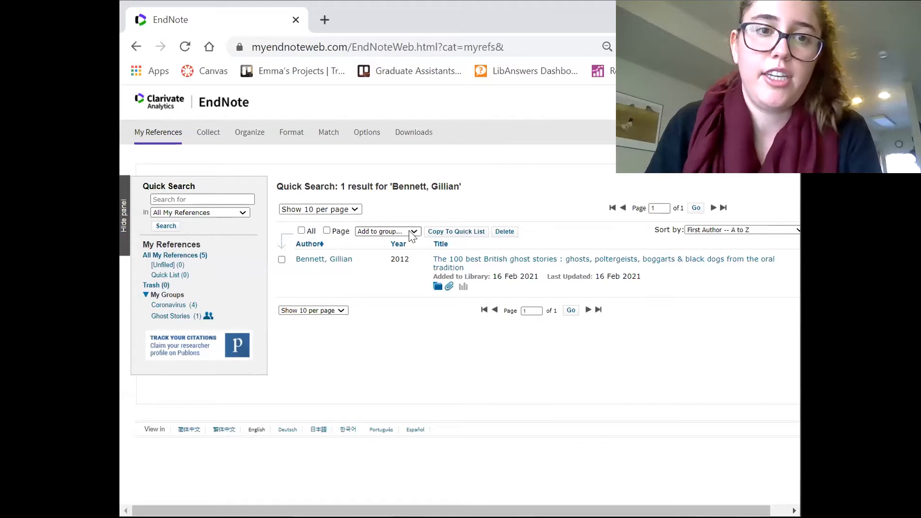
pyautogui.click(411, 235)
pyautogui.click(400, 258)
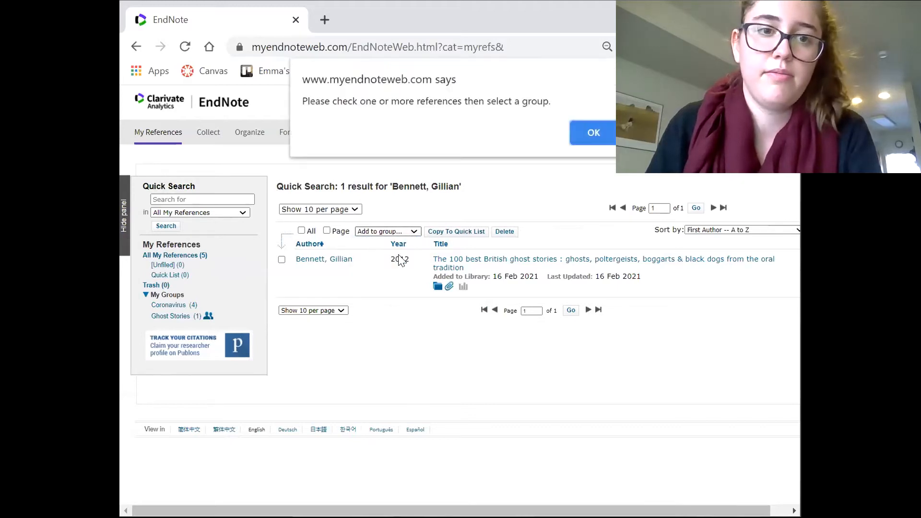
pyautogui.click(590, 134)
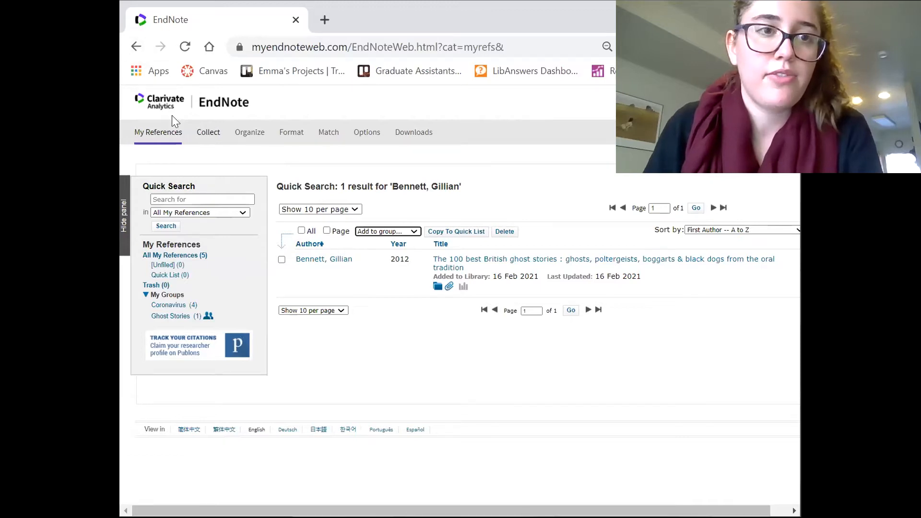
pyautogui.click(167, 132)
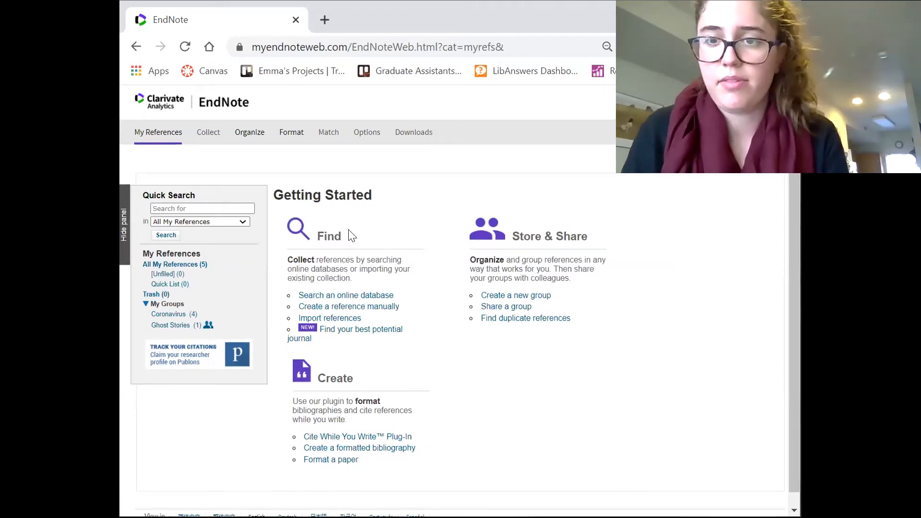
# Step: Start an online search and connect it to the Library of Congress catalog
pyautogui.moveTo(216, 129)
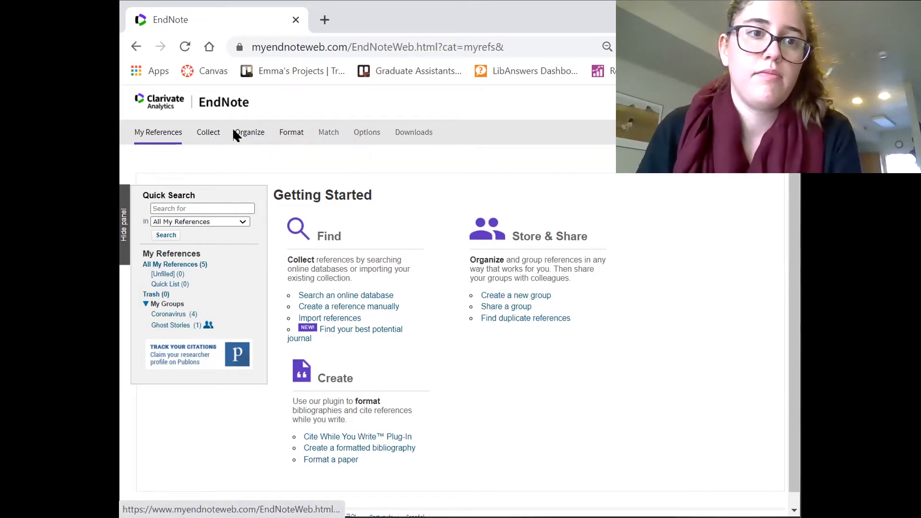
pyautogui.click(217, 156)
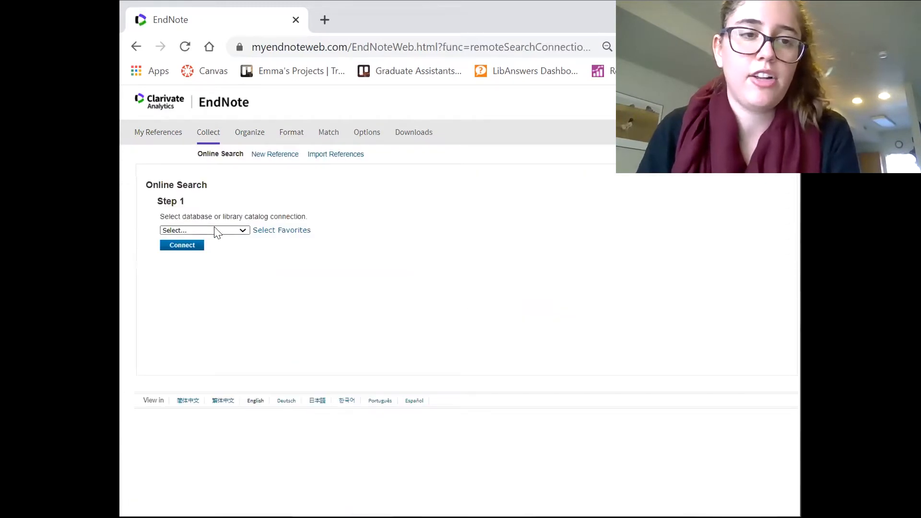
pyautogui.click(215, 231)
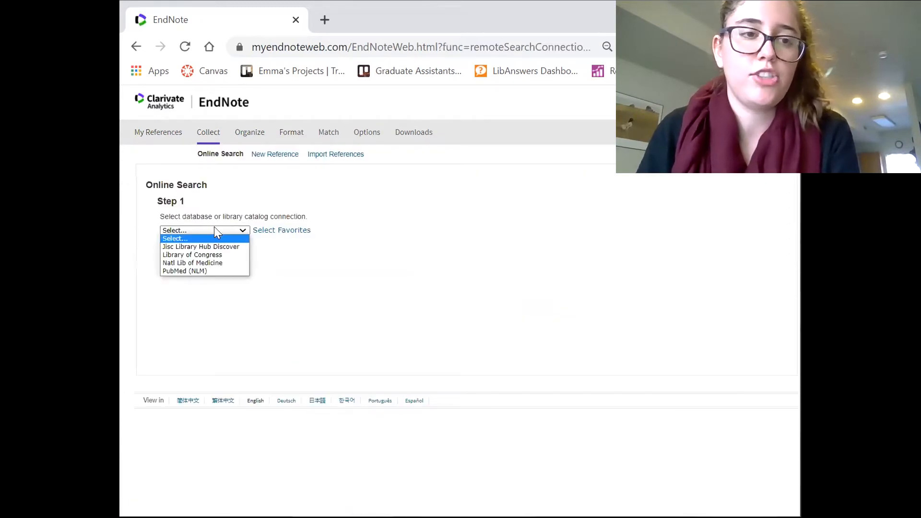
pyautogui.click(204, 256)
pyautogui.click(192, 246)
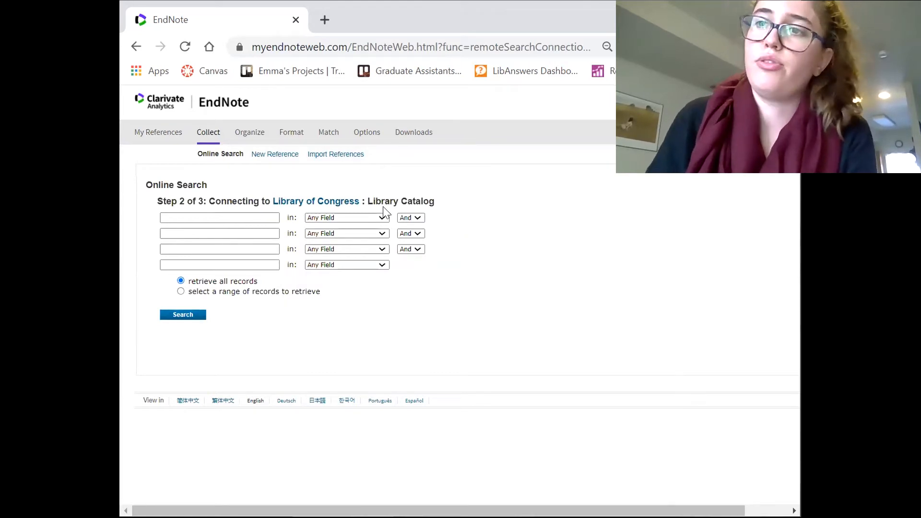
# Step: Search any field of the Library of Congress catalog for "Vaccines", retrieving all records
pyautogui.click(253, 219)
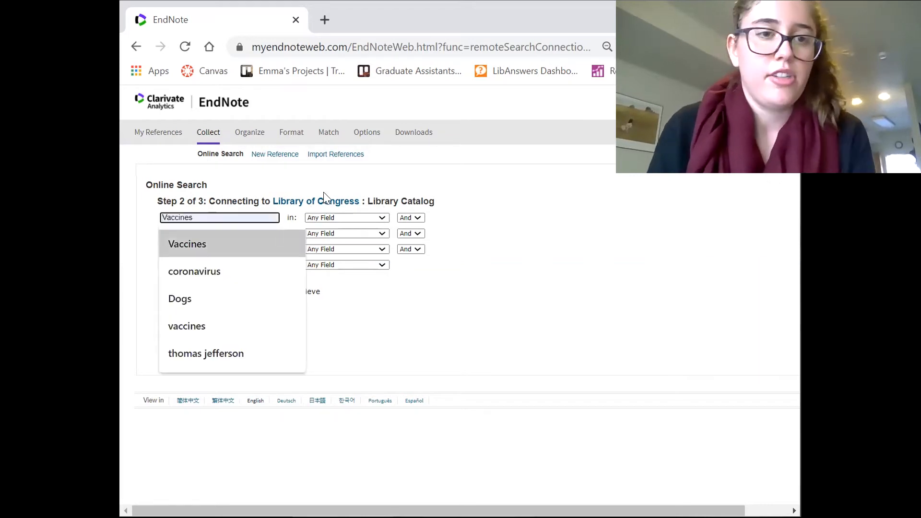
pyautogui.write('Vaccines')
pyautogui.press('Return')
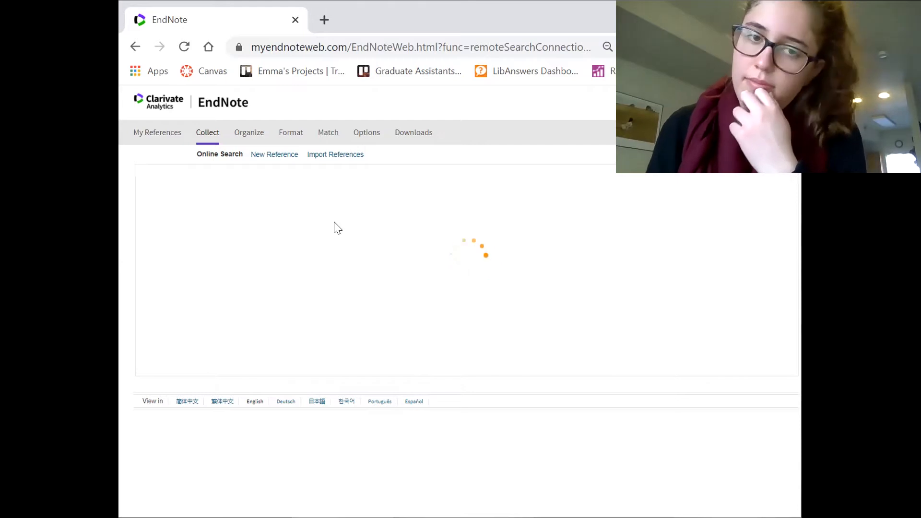
pyautogui.scroll(-1, 552, 282)
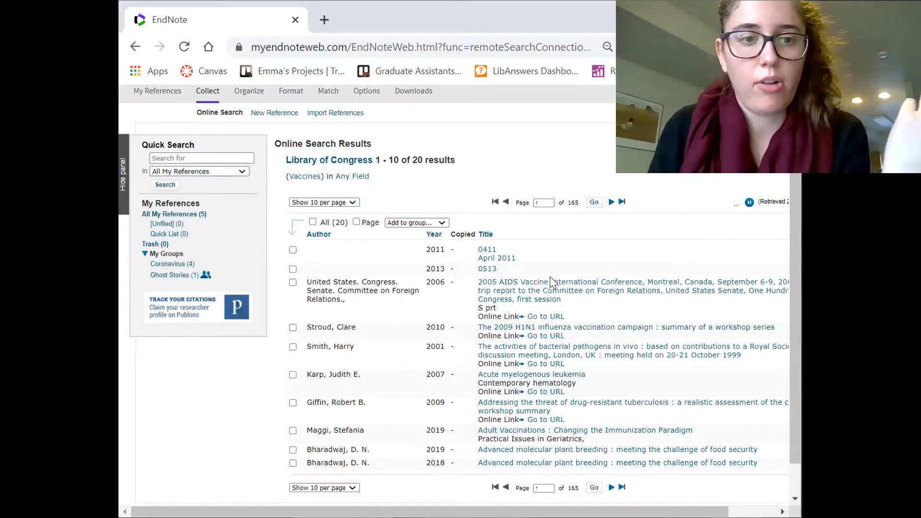
pyautogui.scroll(1, 678, 313)
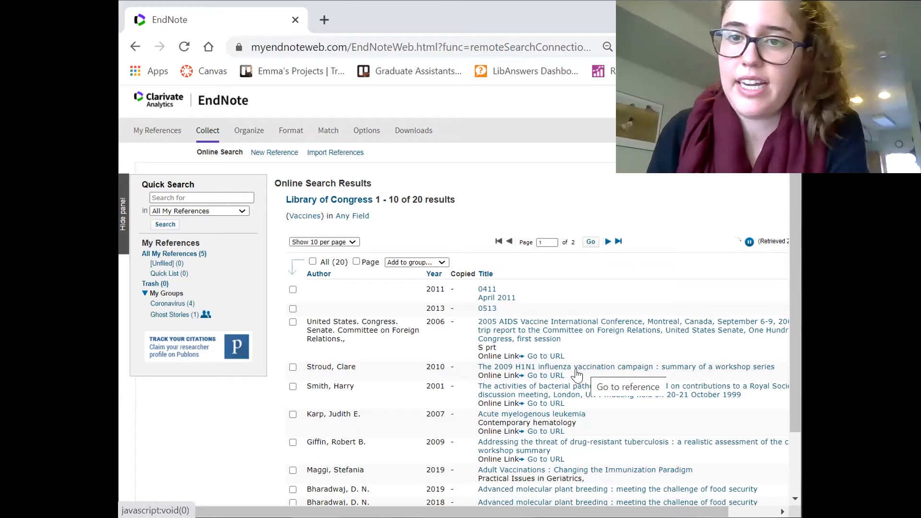
# Step: Add "The 2009 H1N1 influenza vaccination campaign : summary of a workshop series" to a new group named "Vaccines"
pyautogui.click(293, 367)
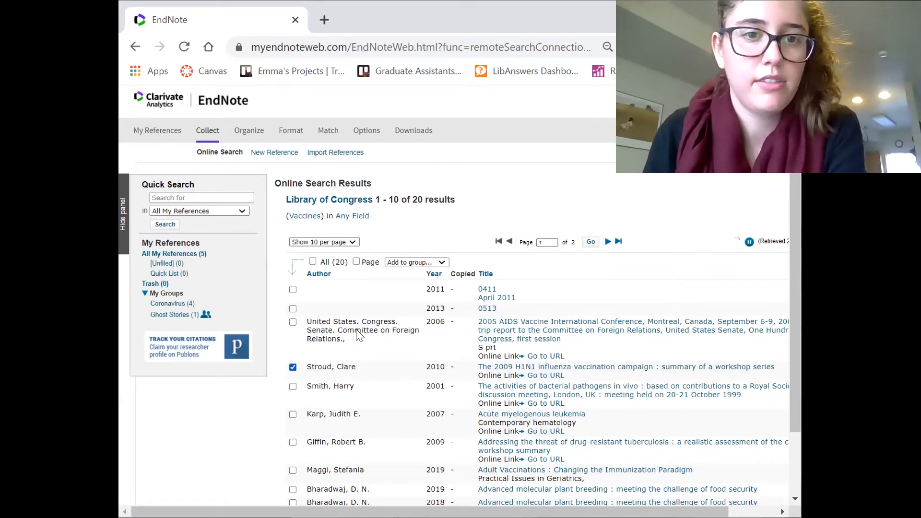
pyautogui.click(420, 263)
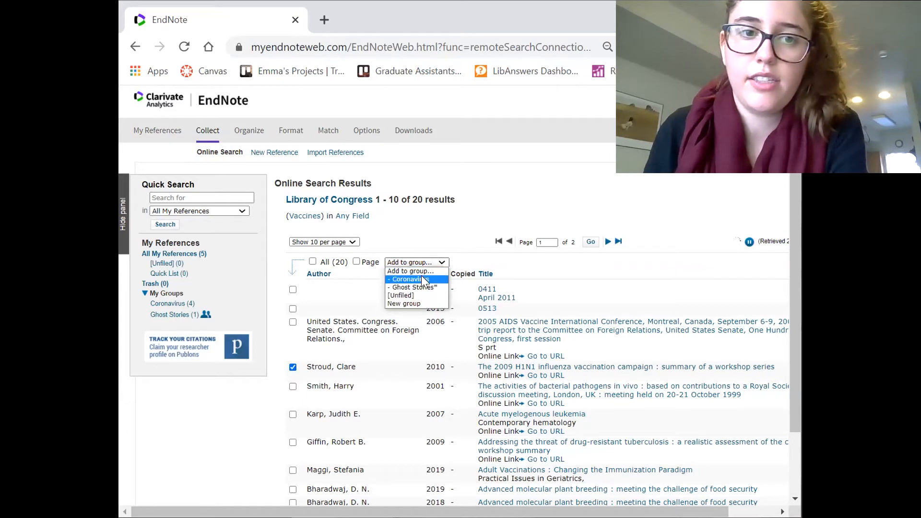
pyautogui.click(422, 304)
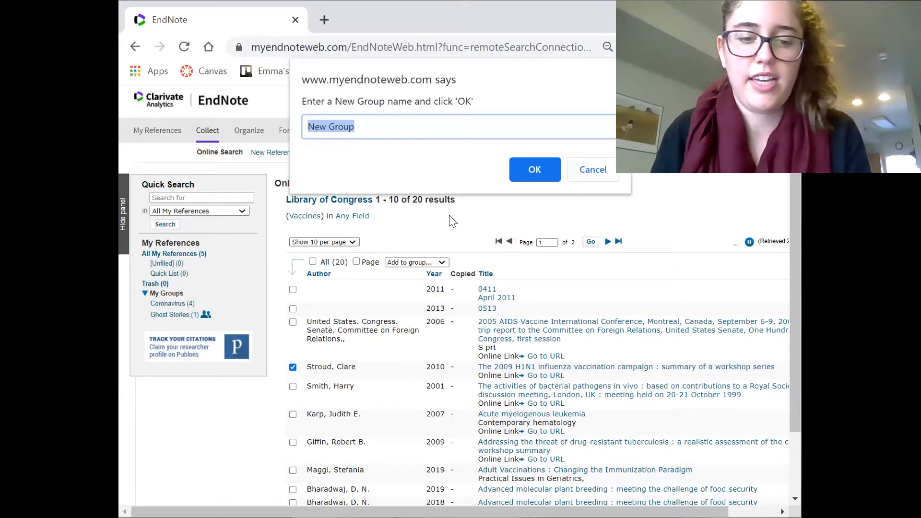
pyautogui.write('Vaccines')
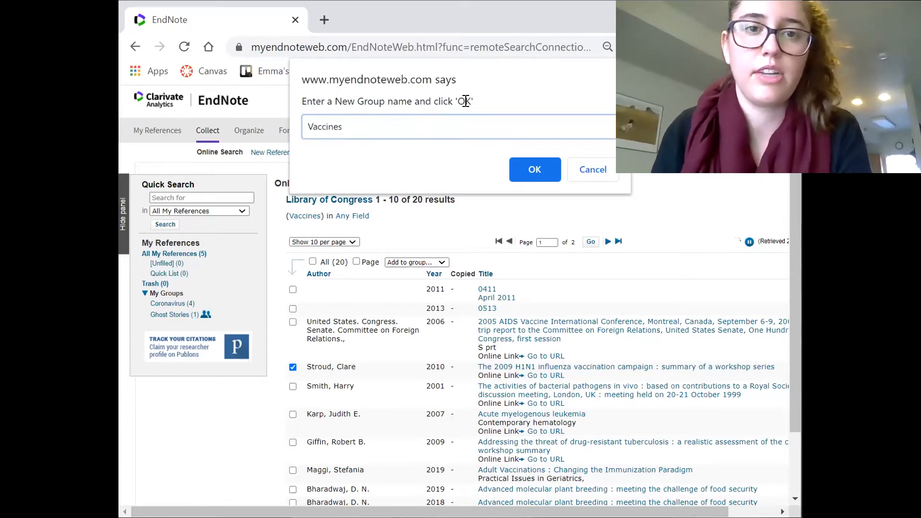
pyautogui.click(543, 166)
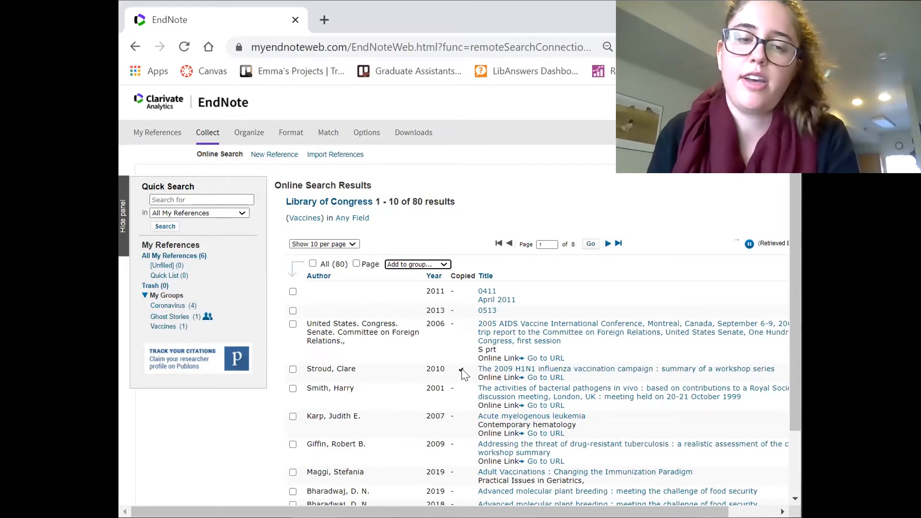
# Step: Open the Vaccines group and look through its references
pyautogui.click(168, 330)
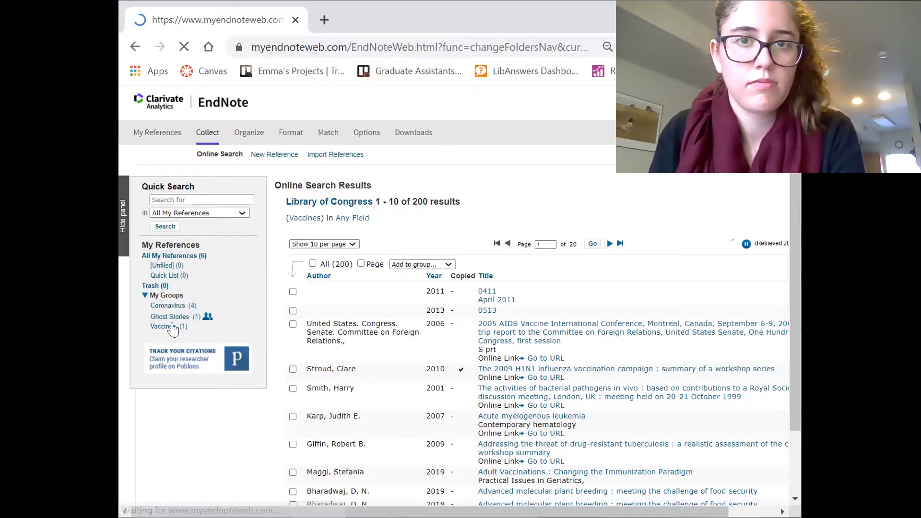
pyautogui.scroll(-2, 549, 311)
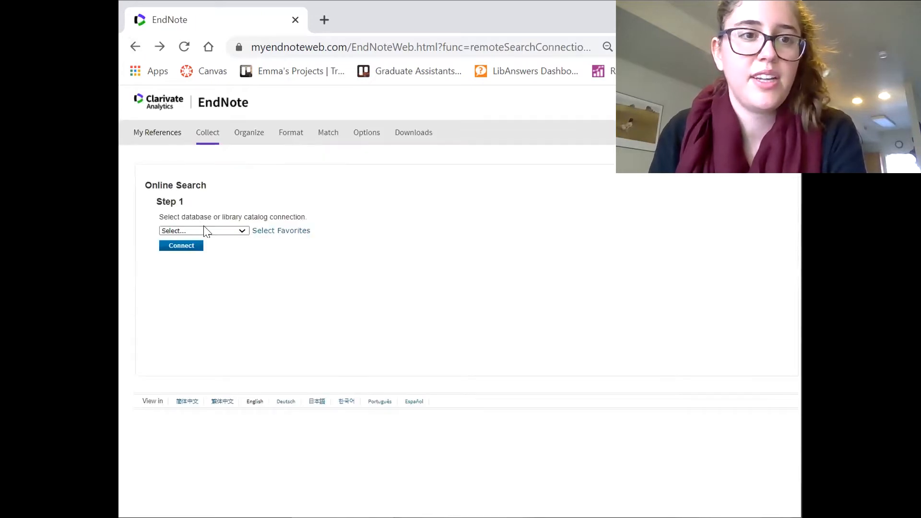
# Step: Connect the online search to the Library of Congress catalog and search any field for "vaccine", retrieving all records
pyautogui.click(208, 231)
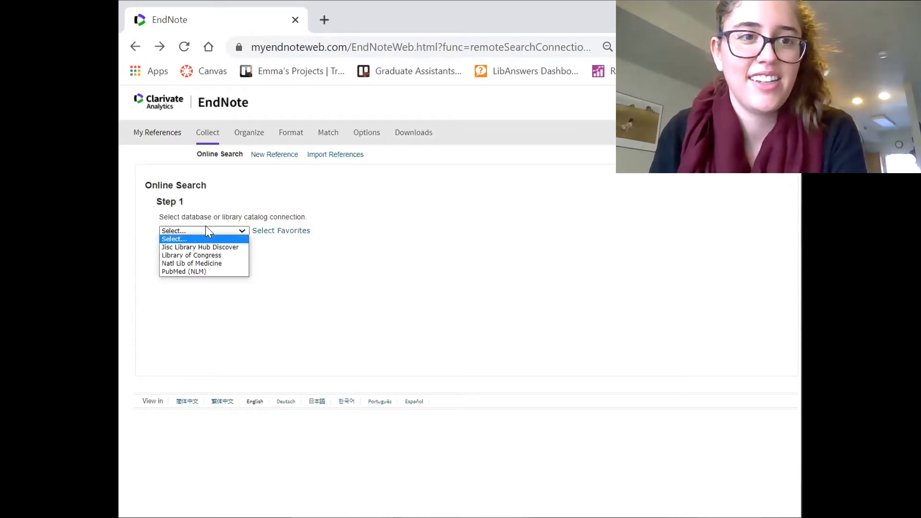
pyautogui.click(206, 253)
pyautogui.click(190, 246)
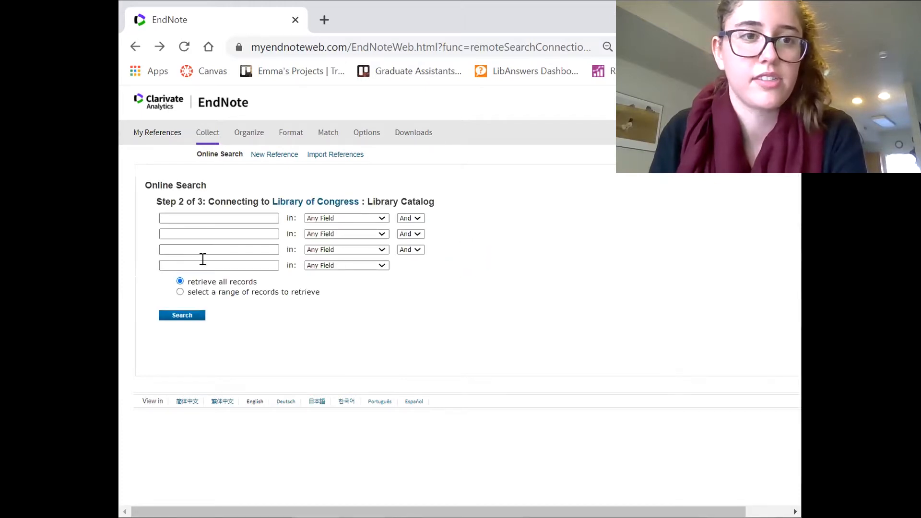
pyautogui.click(224, 218)
pyautogui.write('vaccine')
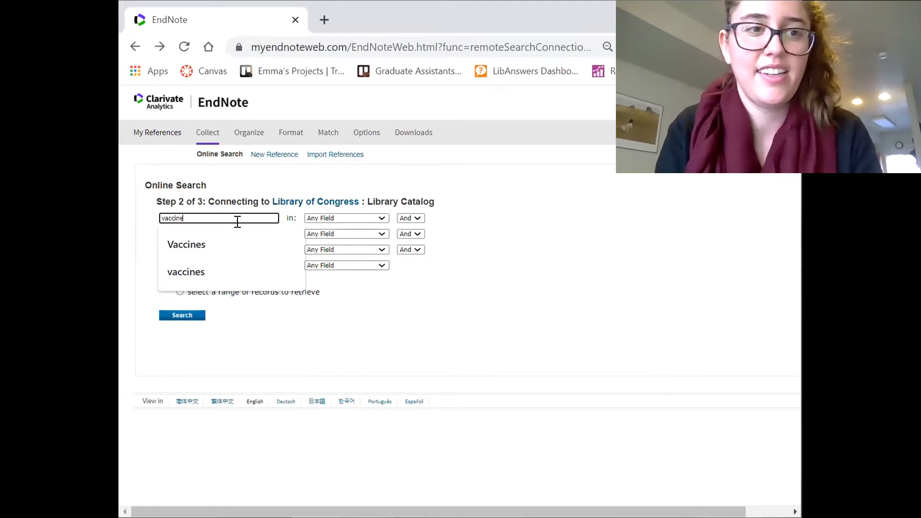
pyautogui.press('Return')
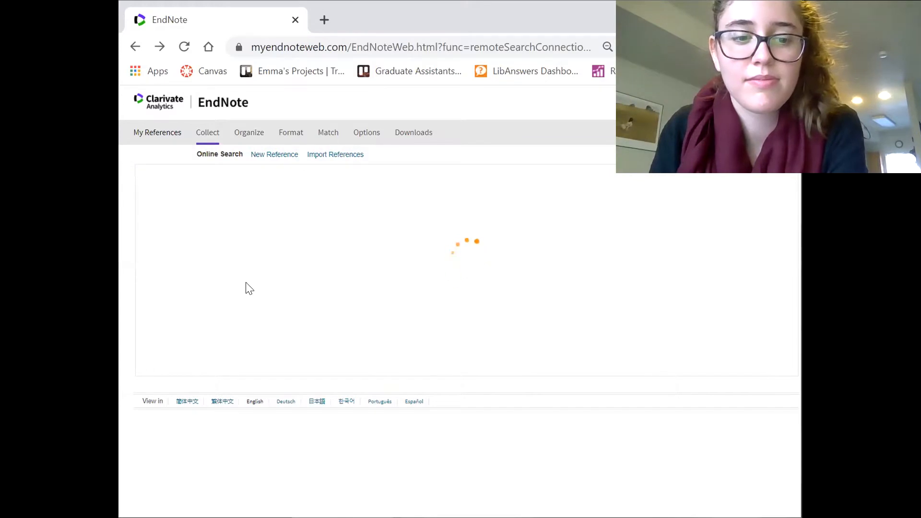
# Step: Return to the stored references and open the PDF version of the first 2009 H1N1 influenza vaccination campaign reference from its online link
pyautogui.click(158, 132)
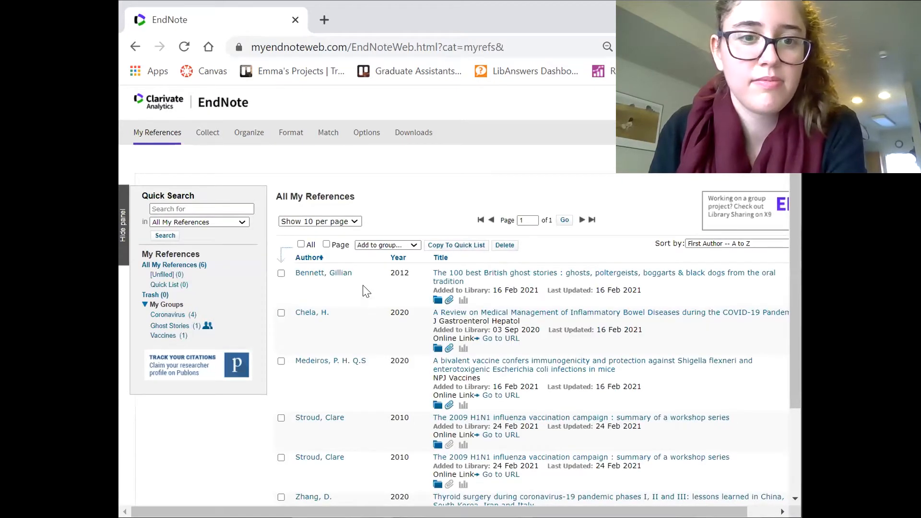
pyautogui.scroll(-2, 364, 291)
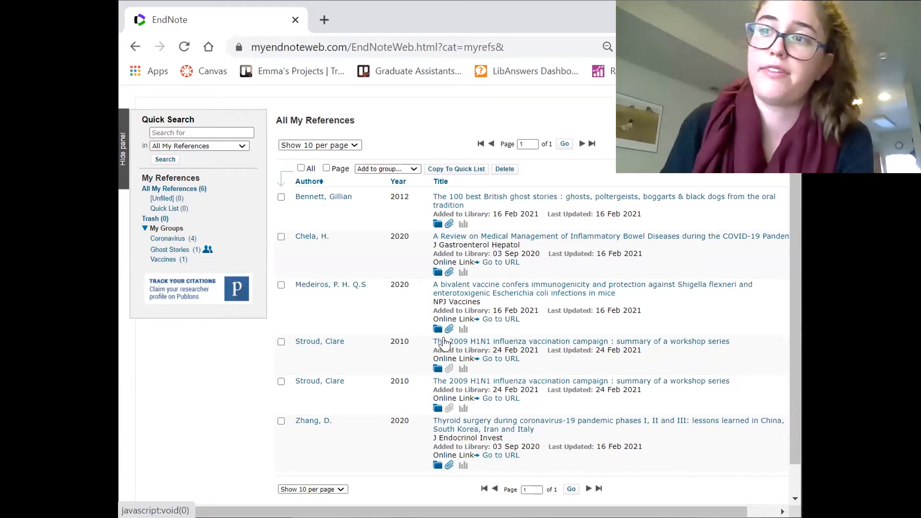
pyautogui.click(497, 360)
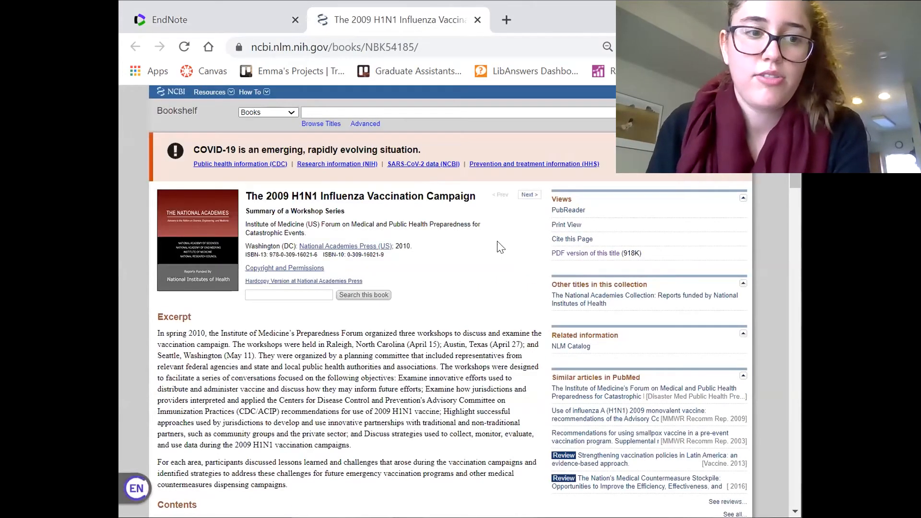
pyautogui.click(594, 255)
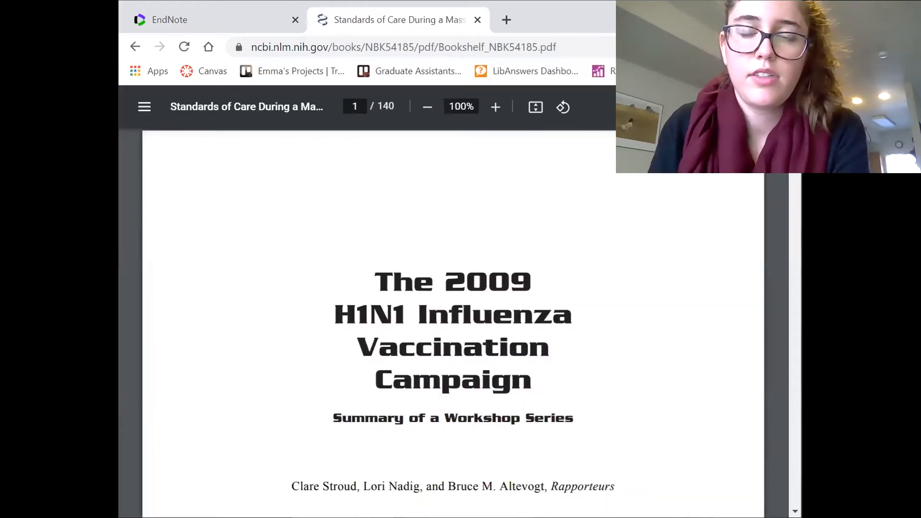
# Step: Save the PDF to the Documents folder as "H1N1 Vaccine" and dismiss the FormSwift pop-up
pyautogui.hotkey('ctrl', 's')
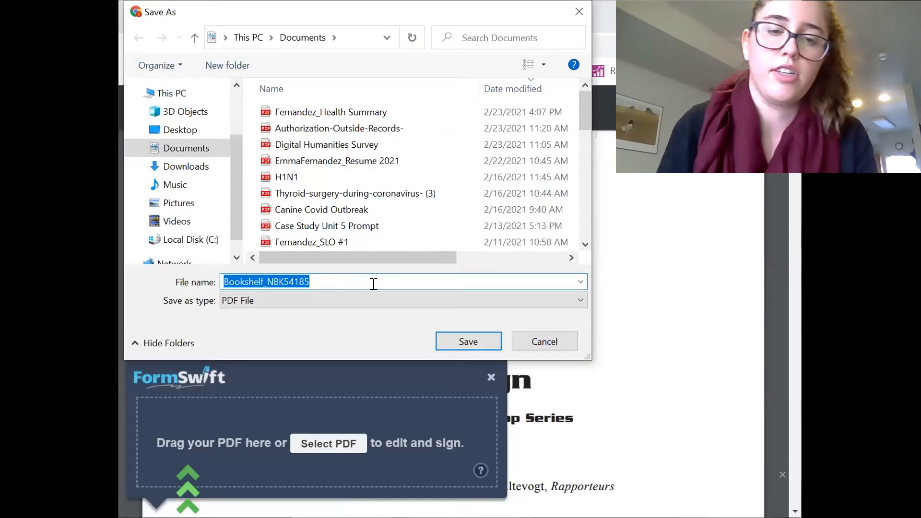
pyautogui.write('H')
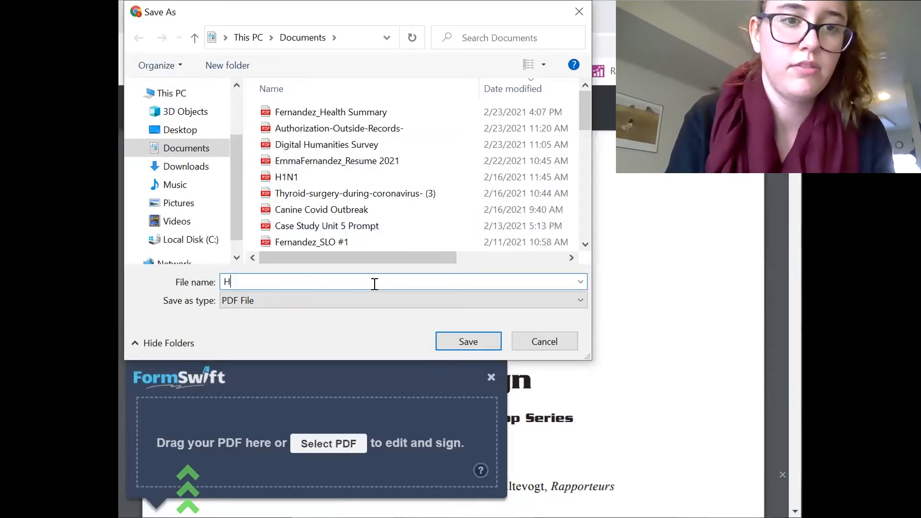
pyautogui.write('1N1')
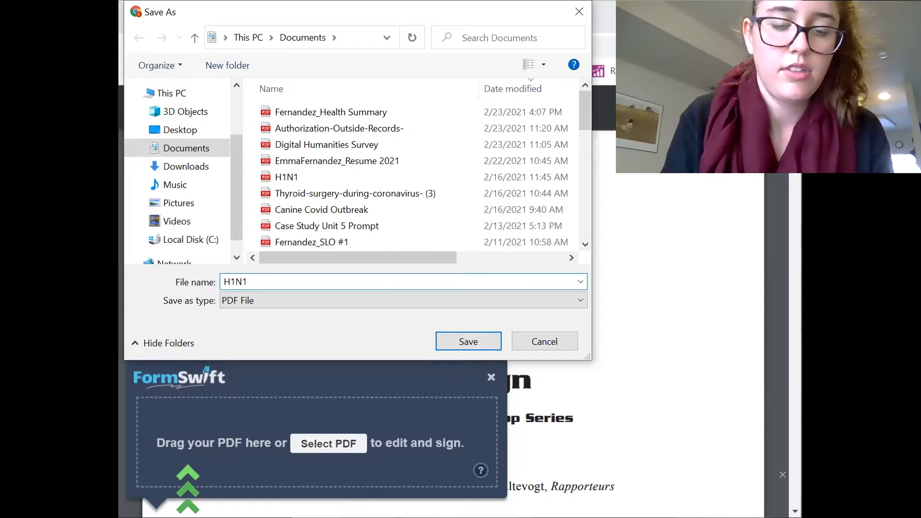
pyautogui.write(' Vaccine')
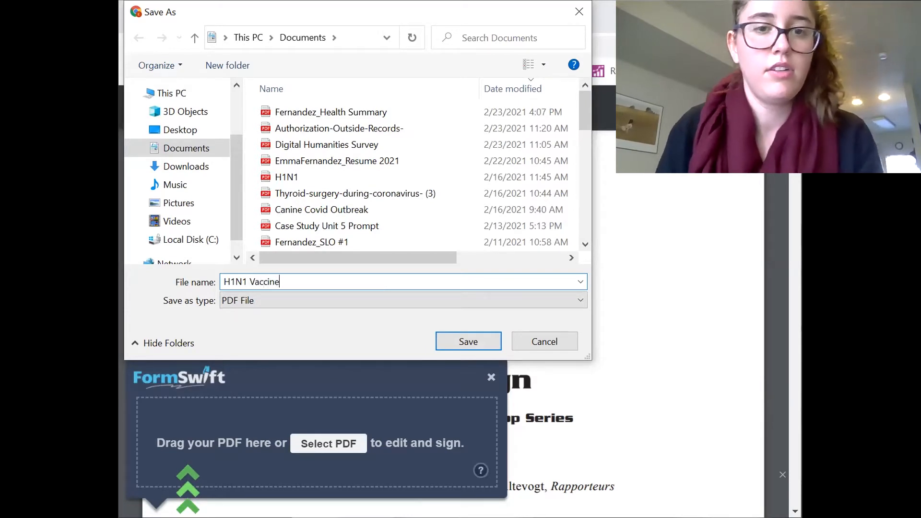
pyautogui.click(485, 337)
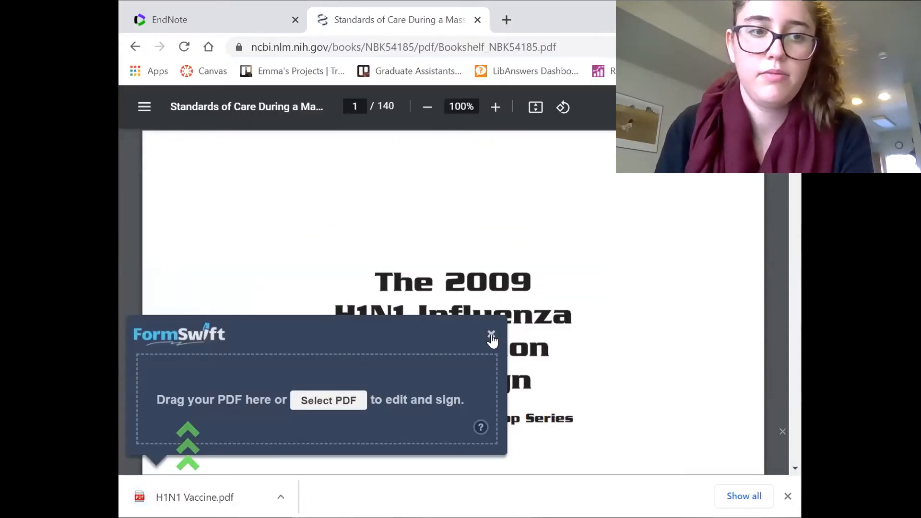
pyautogui.click(491, 334)
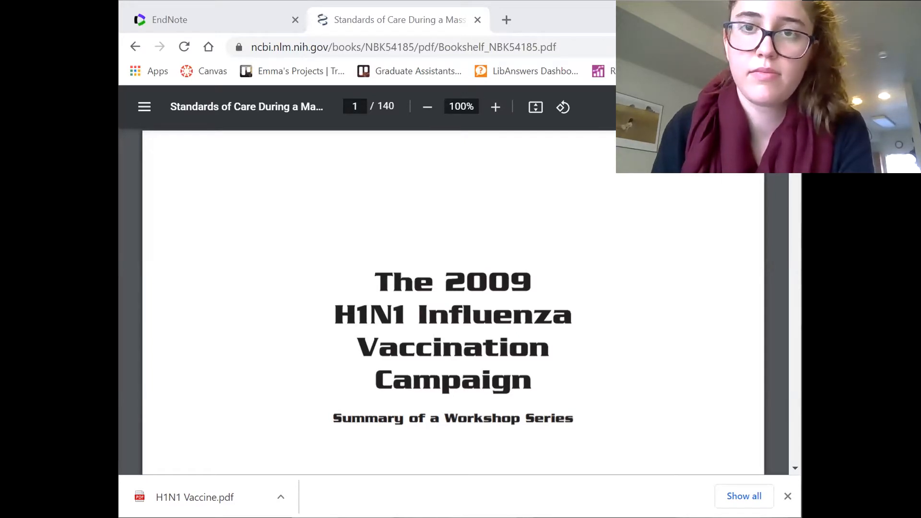
# Step: Return to the EndNote reference list and resize the browser window so the reference titles fit
pyautogui.moveTo(802, 288); pyautogui.dragTo(872, 288)
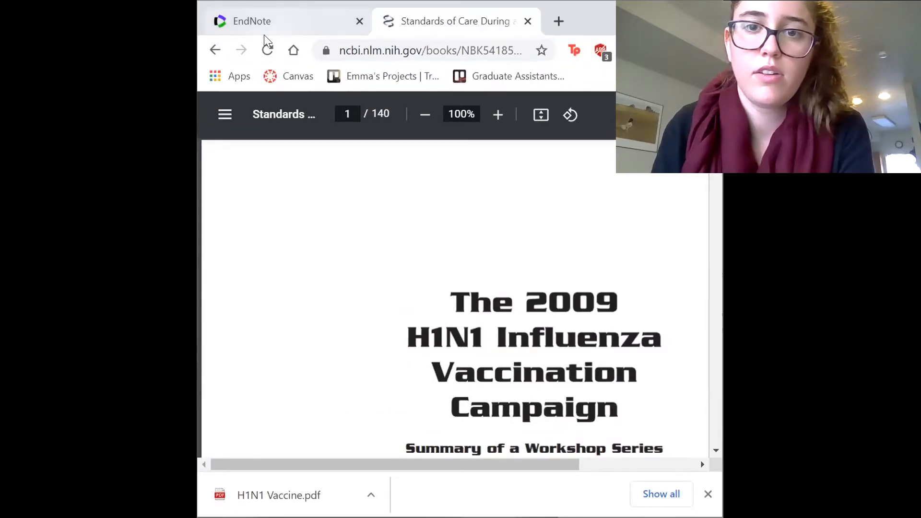
pyautogui.click(264, 35)
pyautogui.moveTo(597, 26); pyautogui.dragTo(325, 36)
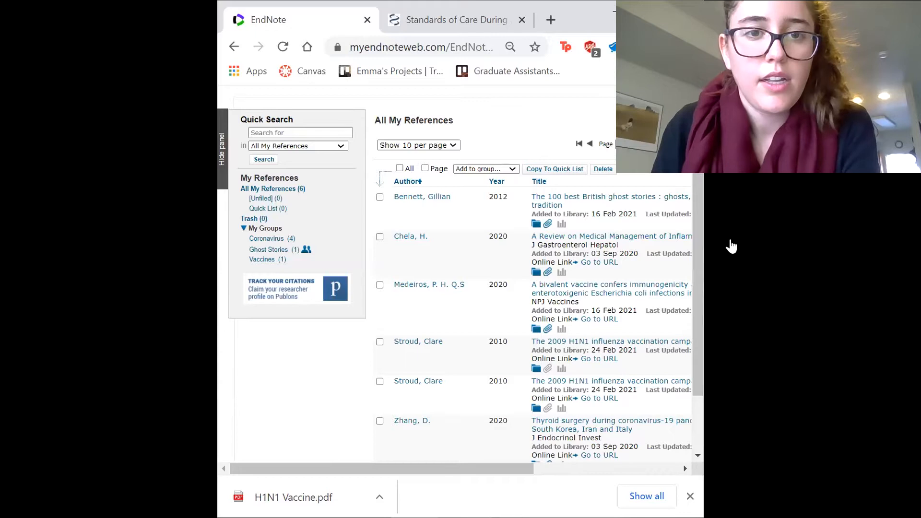
pyautogui.moveTo(704, 245); pyautogui.dragTo(871, 244)
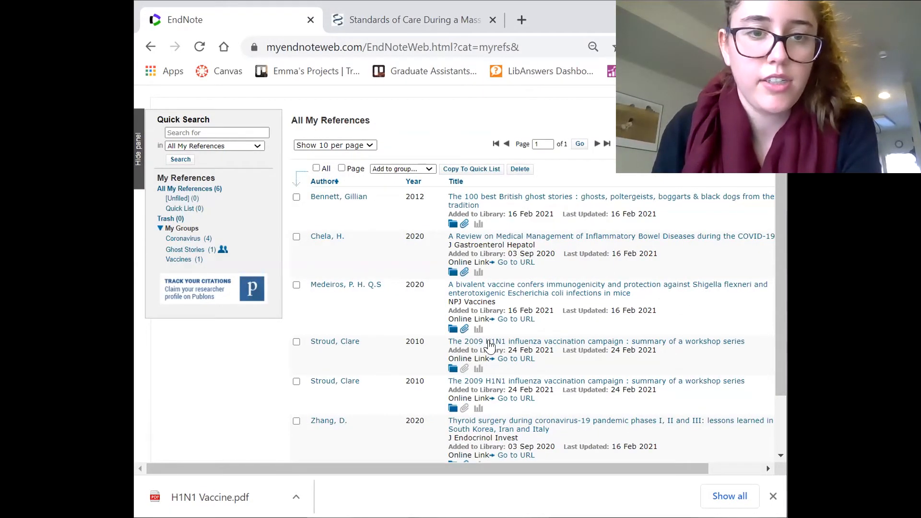
# Step: Attach H1N1 Vaccine.pdf to the first 2009 H1N1 influenza vaccination campaign reference and close the attachment windows
pyautogui.click(460, 371)
pyautogui.scroll(-1, 624, 374)
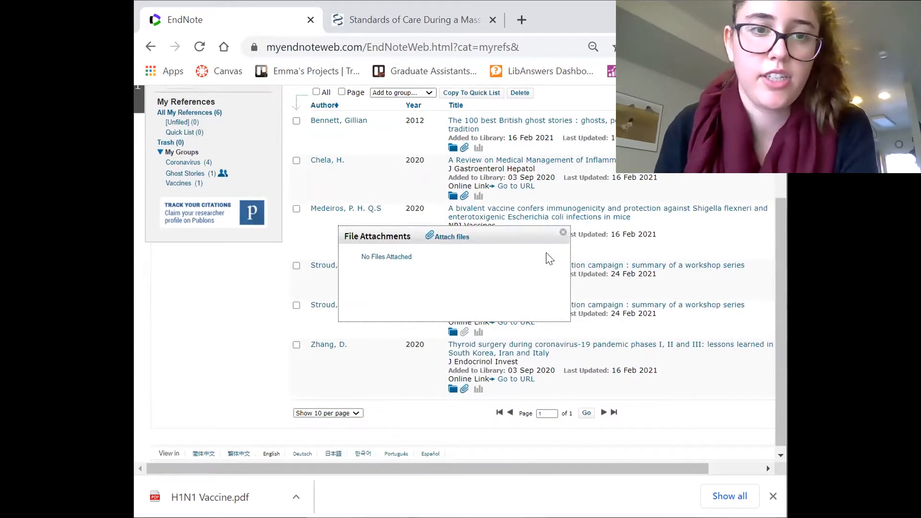
pyautogui.click(437, 236)
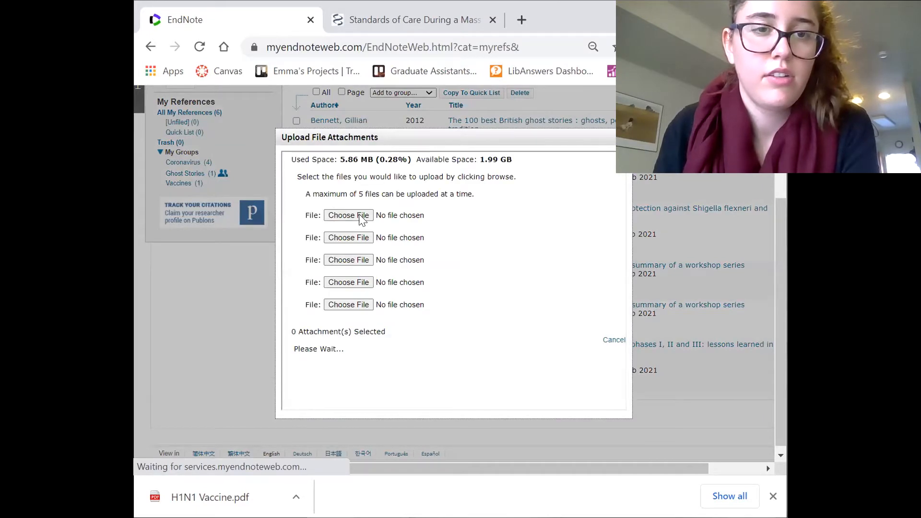
pyautogui.click(398, 241)
pyautogui.click(360, 114)
pyautogui.click(483, 342)
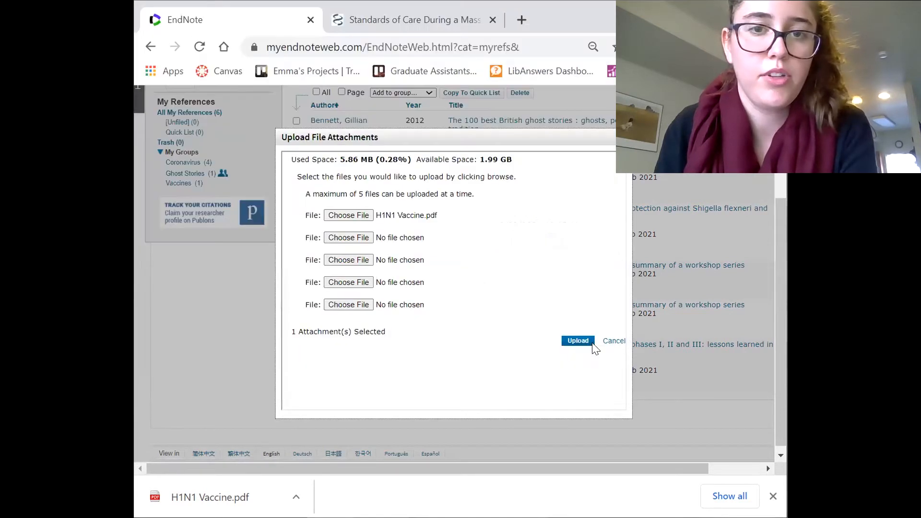
pyautogui.click(592, 342)
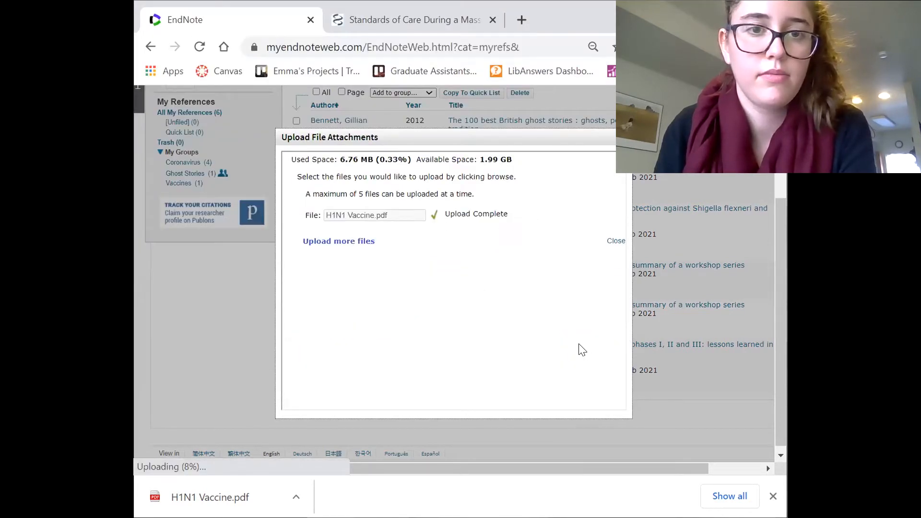
pyautogui.click(616, 241)
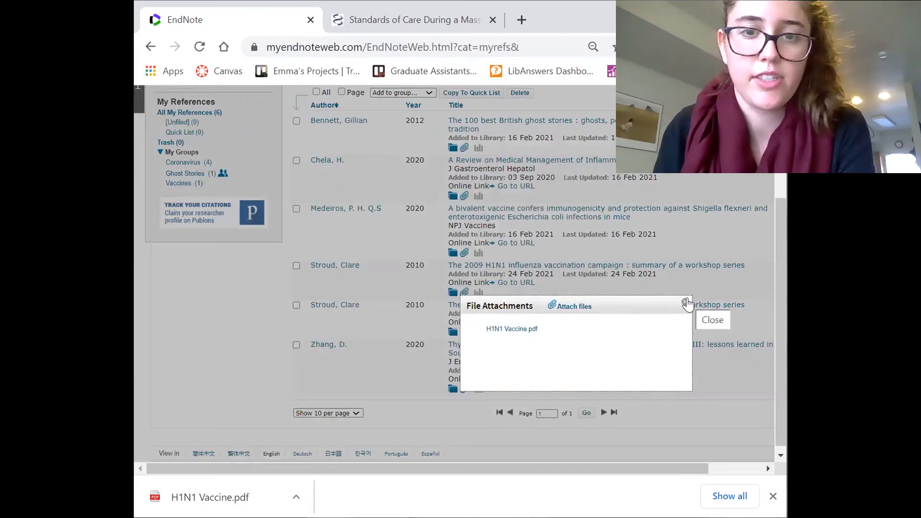
pyautogui.click(685, 302)
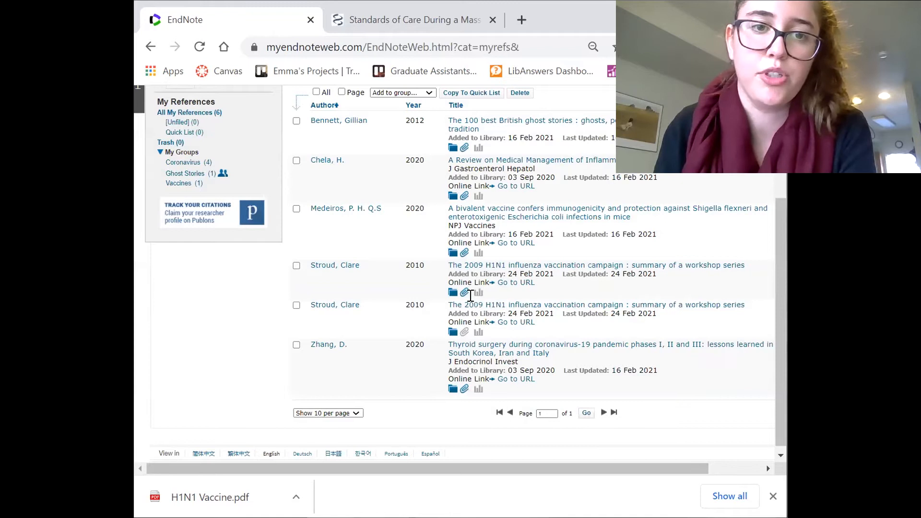
# Step: Open the Vaccines group from the reference list to view its contents
pyautogui.scroll(2, 583, 250)
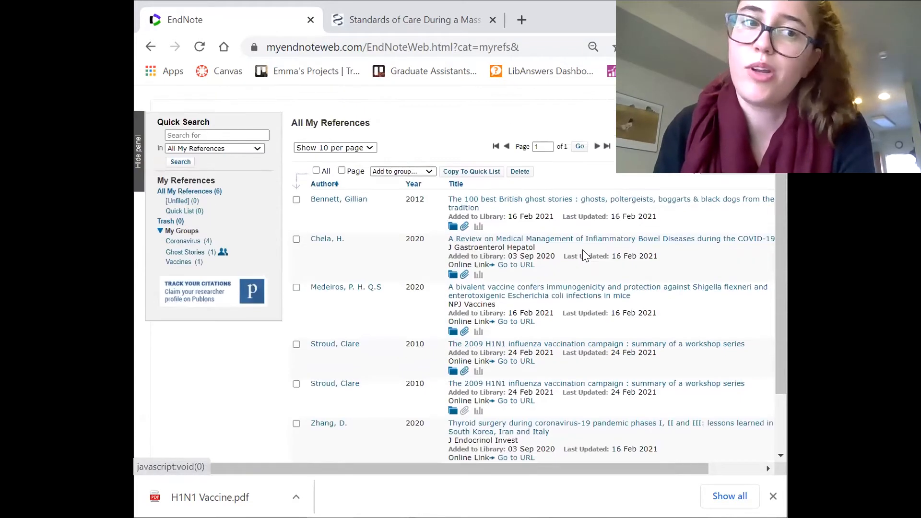
pyautogui.scroll(2, 585, 255)
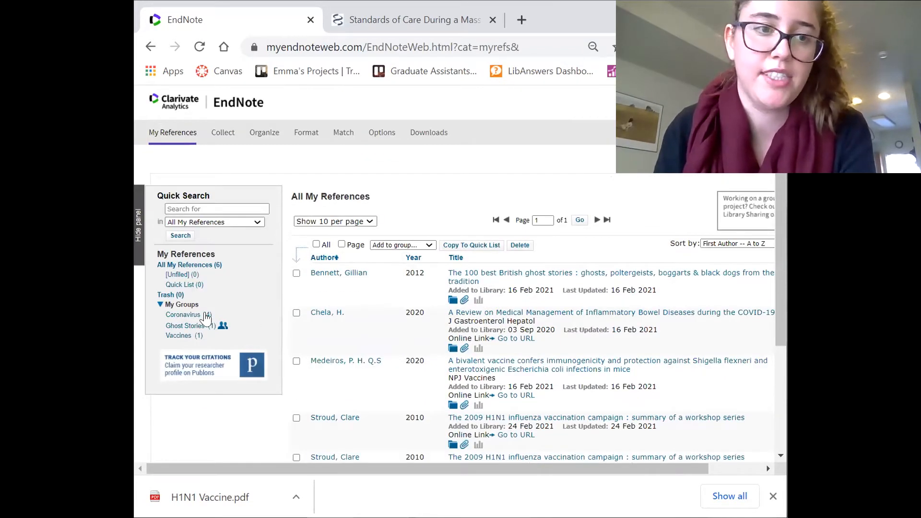
pyautogui.click(181, 336)
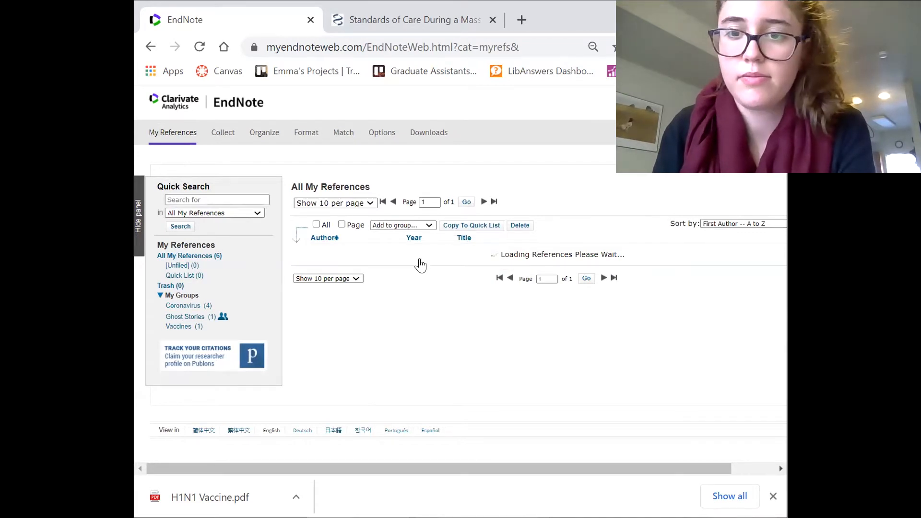
# Step: In the group management page, turn on sharing for the Vaccines group and turn it off for Ghost Stories
pyautogui.moveTo(263, 139)
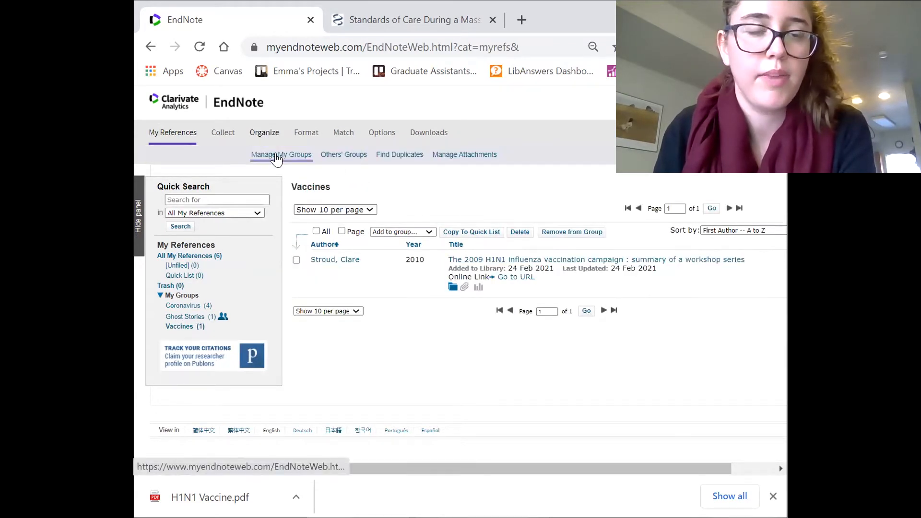
pyautogui.click(277, 157)
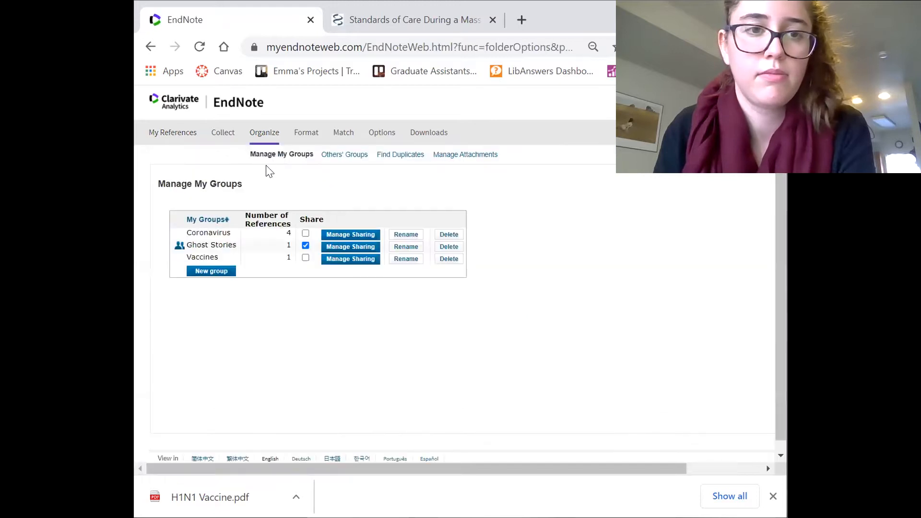
pyautogui.click(307, 258)
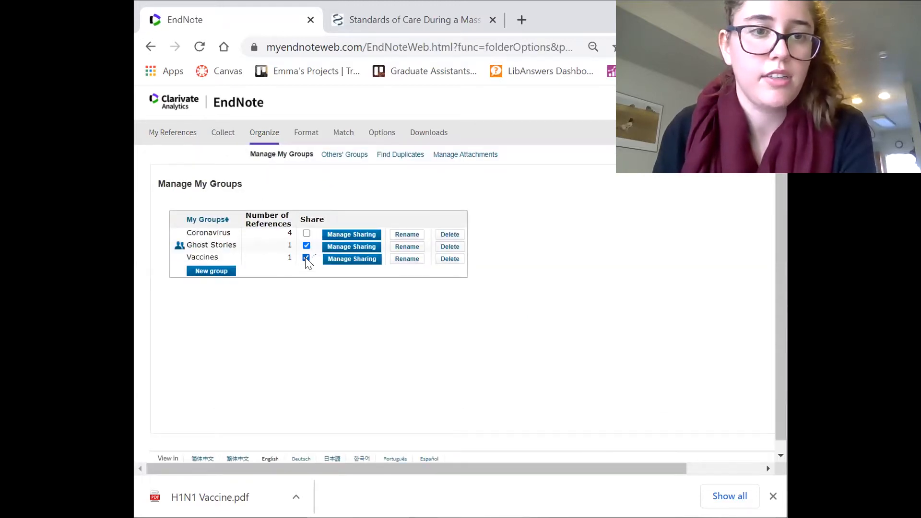
pyautogui.click(306, 246)
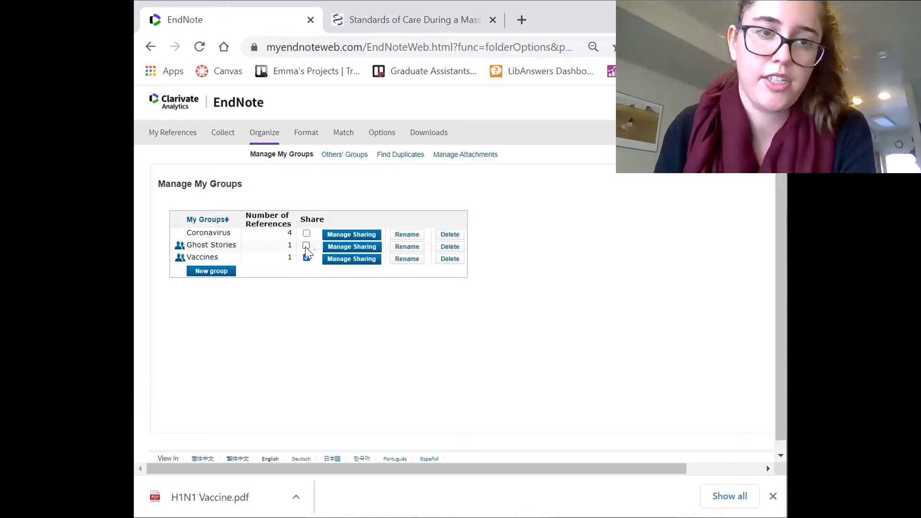
# Step: Share the Vaccines group with one e-mail address with read and write access, return to the reference list and dismiss the download notice
pyautogui.click(335, 263)
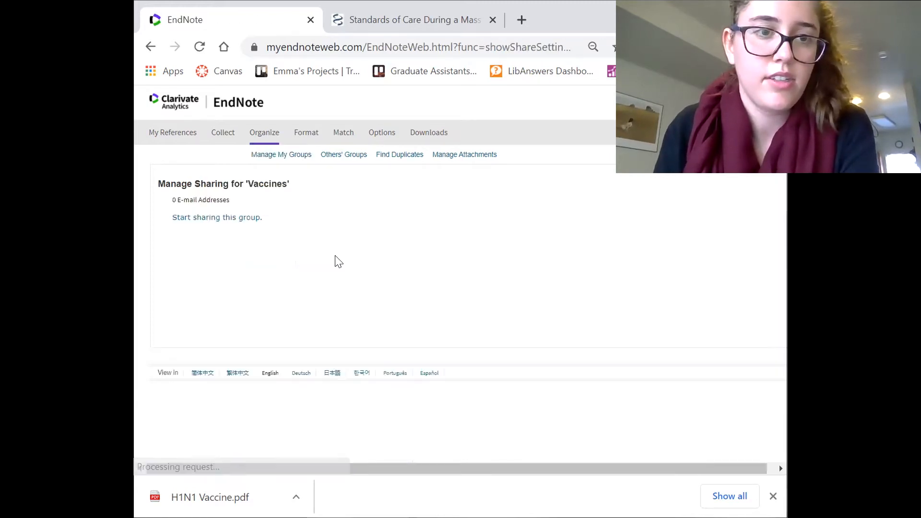
pyautogui.click(254, 222)
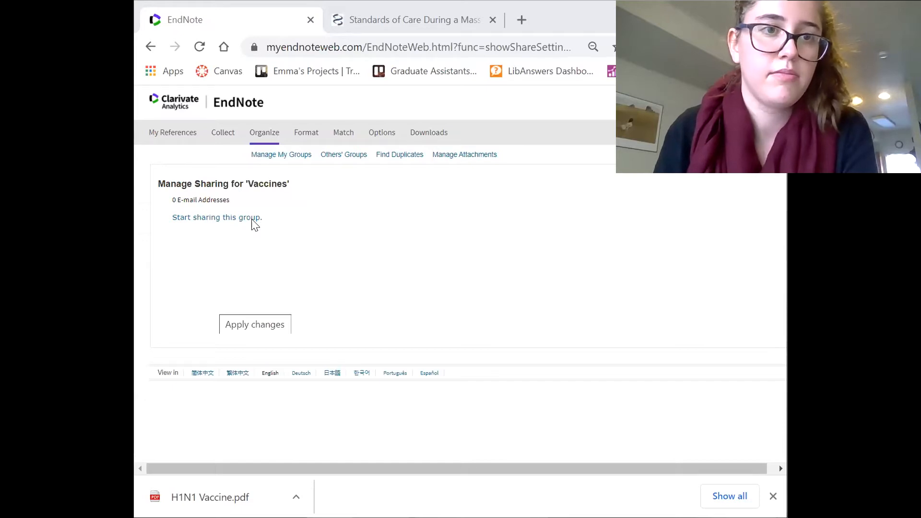
pyautogui.click(252, 219)
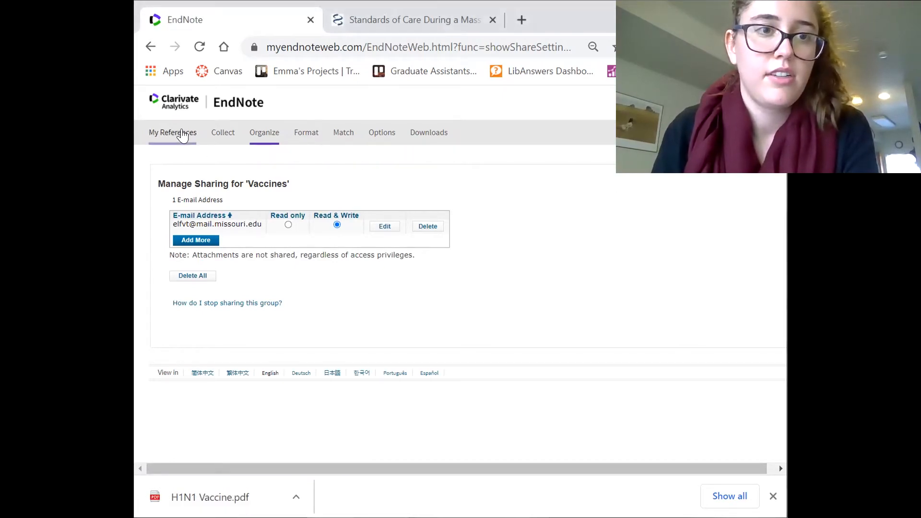
pyautogui.click(182, 134)
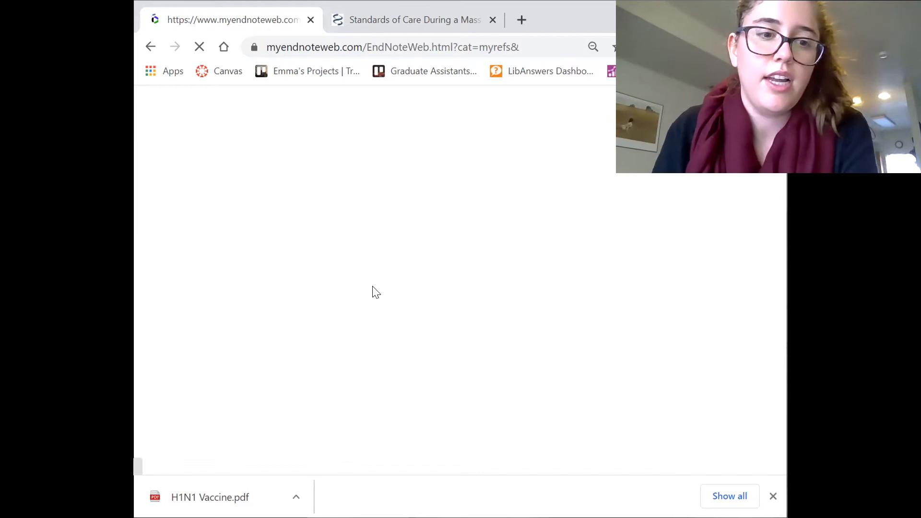
pyautogui.click(774, 496)
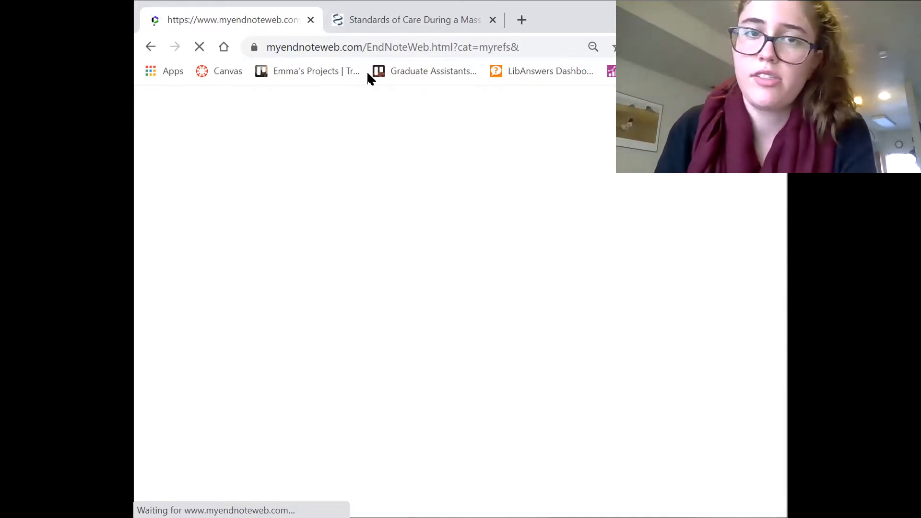
# Step: Switch to the Choosing a Citation Manager presentation in Safari, present it from the EndNote Support slide and advance to the Mendeley slide
pyautogui.click(141, 48)
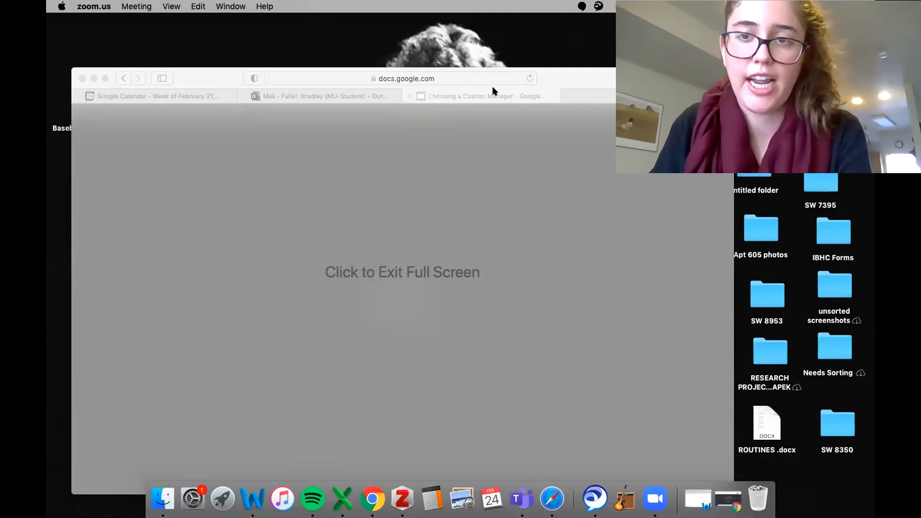
pyautogui.click(493, 87)
pyautogui.click(428, 212)
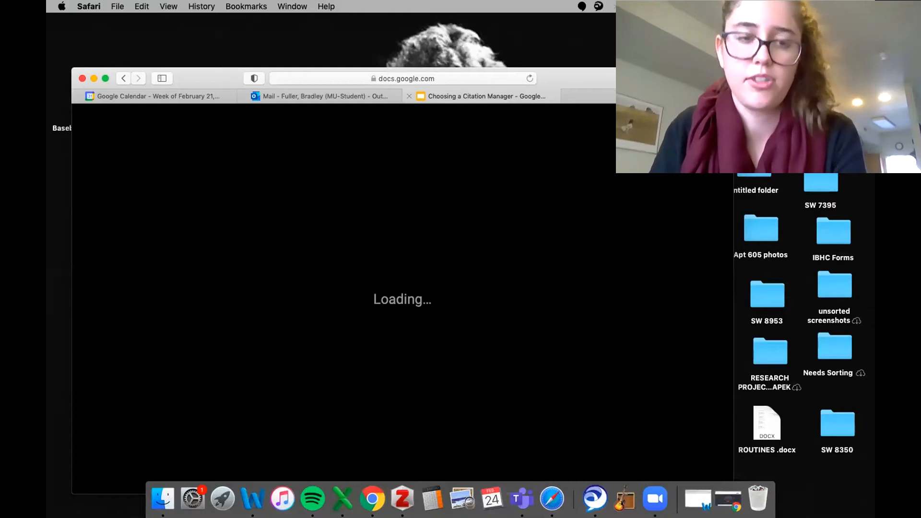
pyautogui.moveTo(199, 77); pyautogui.dragTo(175, 23)
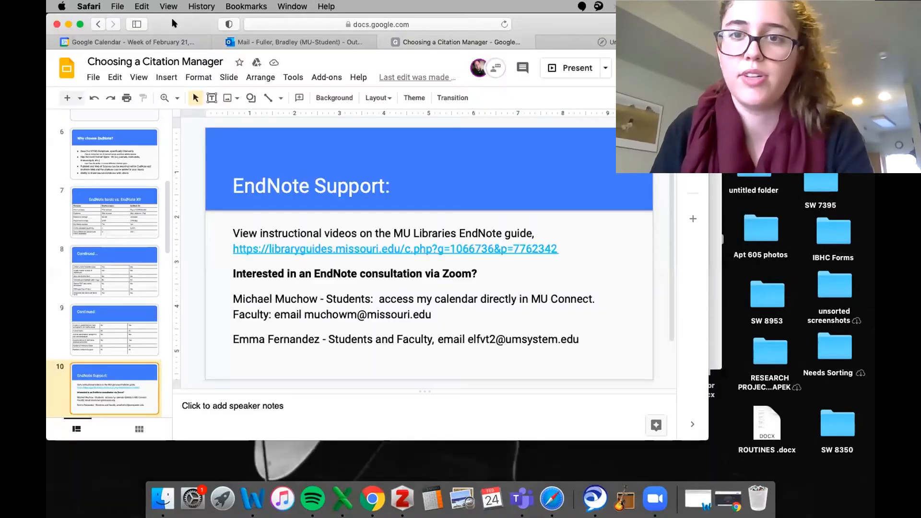
pyautogui.click(576, 72)
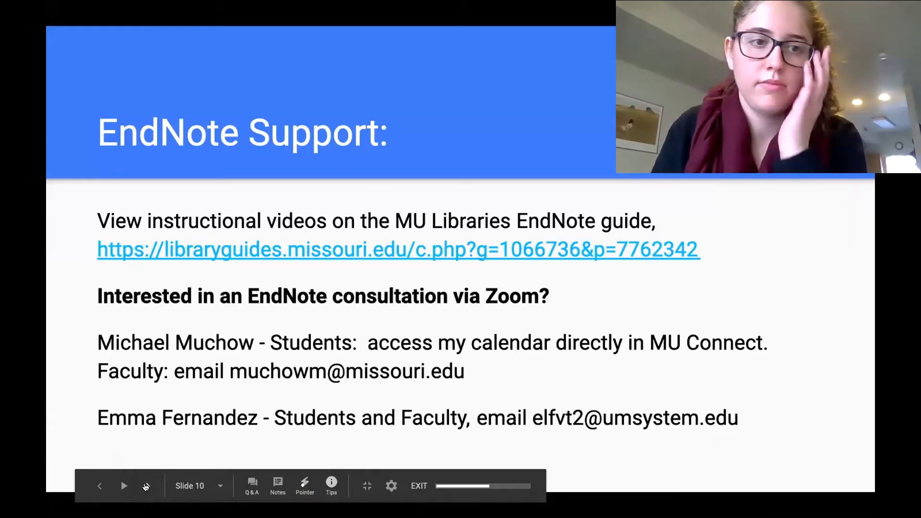
pyautogui.click(145, 487)
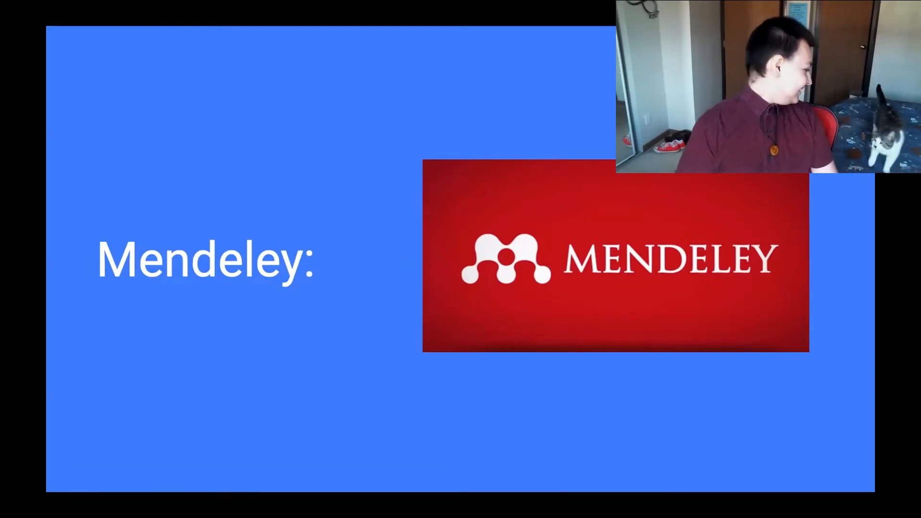
pyautogui.moveTo(235, 449)
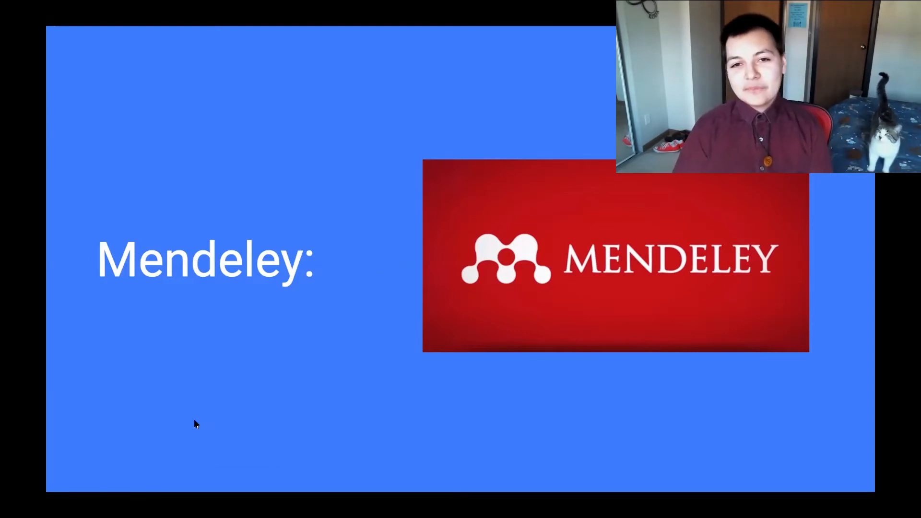
pyautogui.moveTo(148, 460)
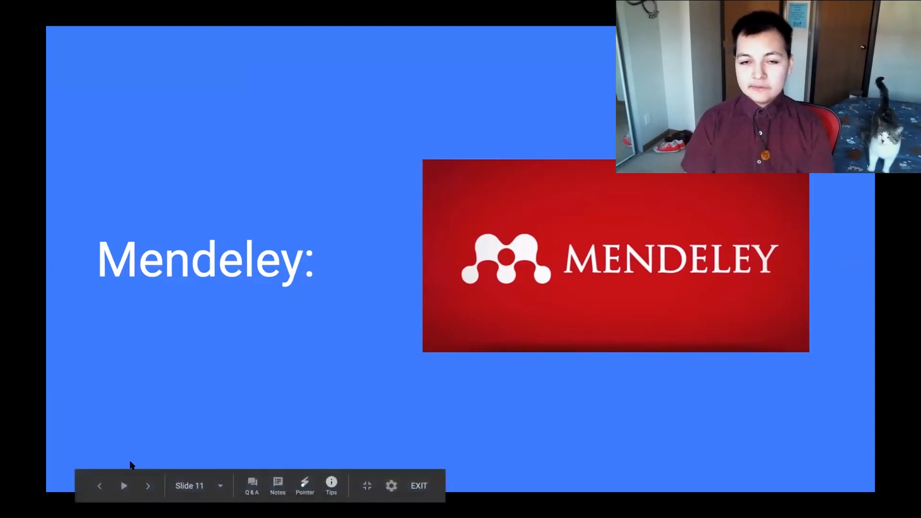
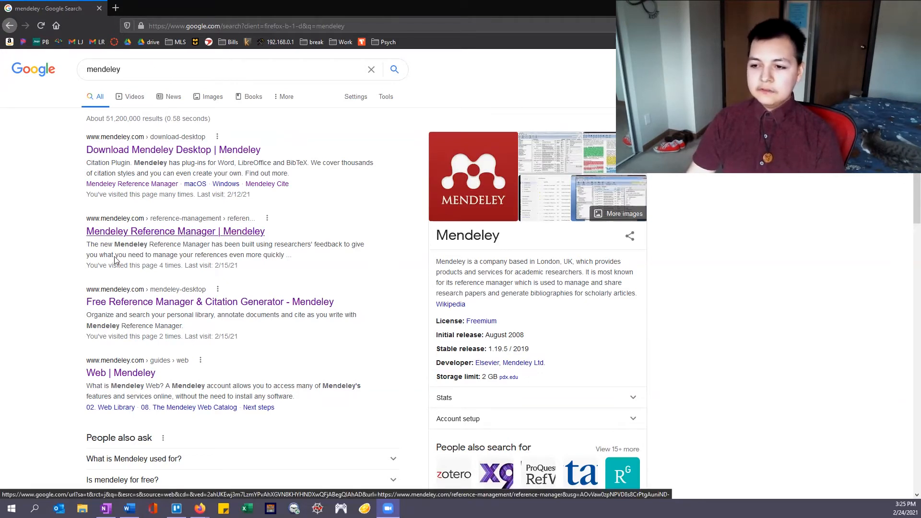
# Step: Open the Mendeley Reference Manager page from the Google search results for mendeley
pyautogui.scroll(-1, 26, 293)
pyautogui.scroll(1, 53, 321)
pyautogui.scroll(1, 61, 312)
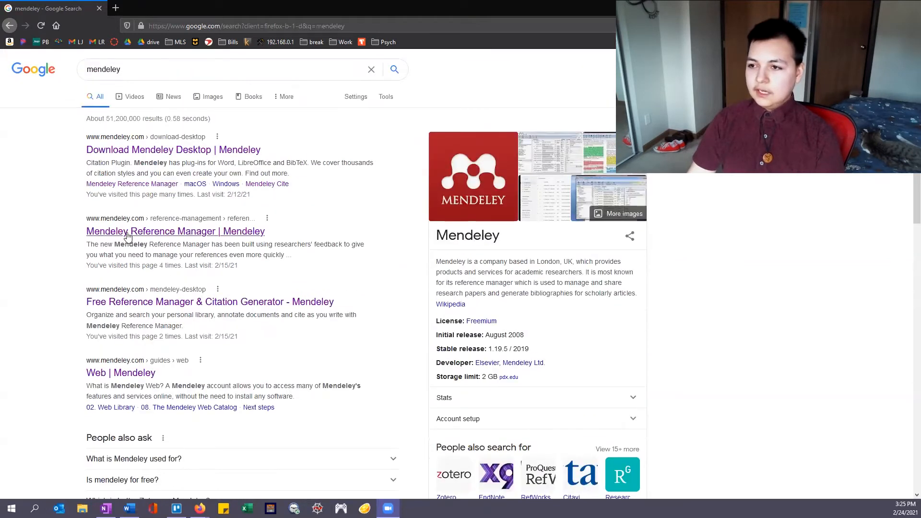
pyautogui.click(143, 232)
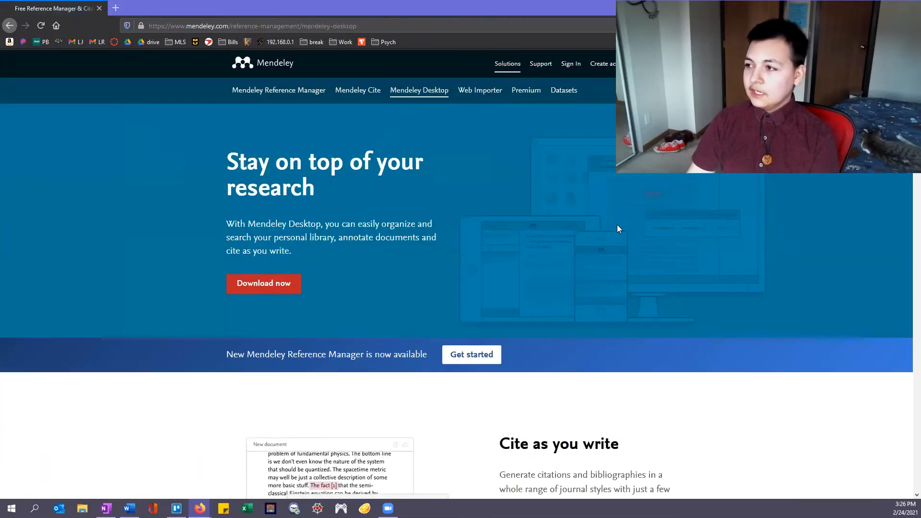
# Step: Examine the Mendeley Desktop product page and the Mendeley Reference Manager page with its download option
pyautogui.scroll(-2, 344, 254)
pyautogui.scroll(-12, 219, 288)
pyautogui.middleClick(206, 290)
pyautogui.middleClick(343, 191)
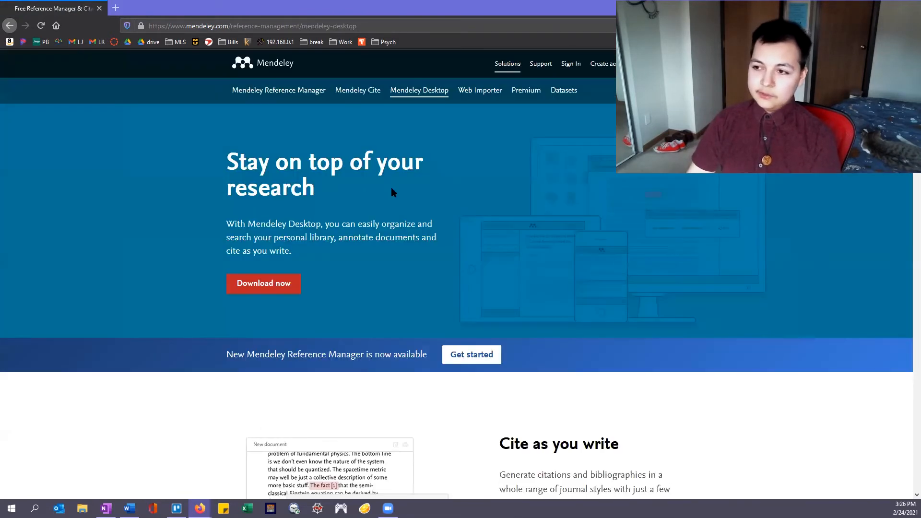
pyautogui.click(272, 94)
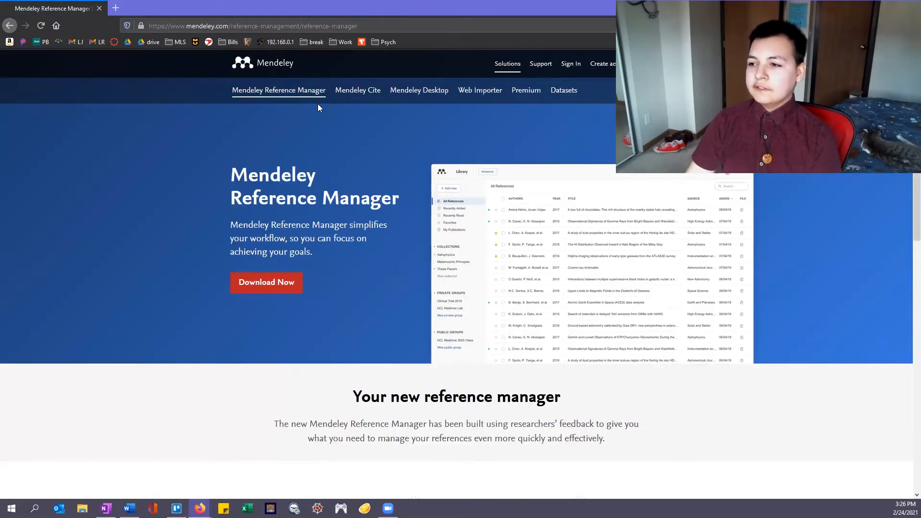
pyautogui.scroll(-1, 177, 224)
pyautogui.scroll(-1, 177, 221)
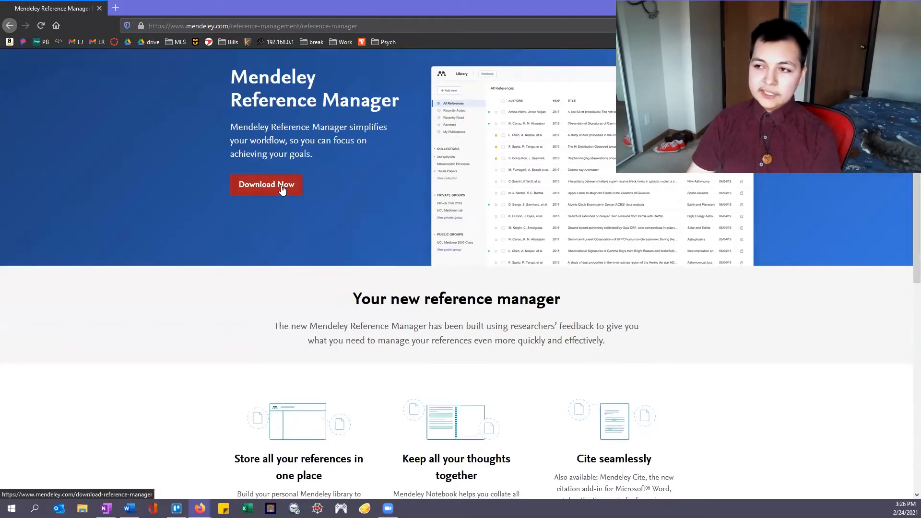
pyautogui.scroll(2, 277, 192)
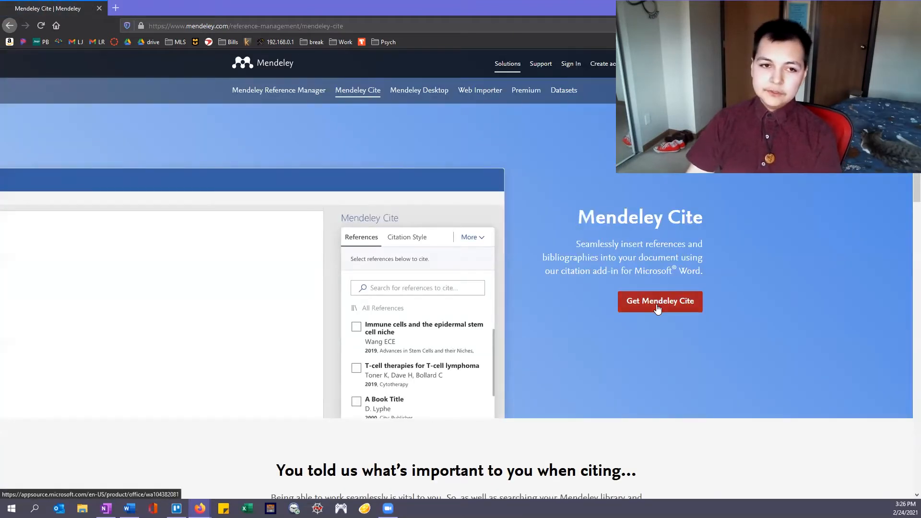
# Step: Open the Mendeley Cite listing in Microsoft AppSource, review its overview and go back to the previous page
pyautogui.click(658, 308)
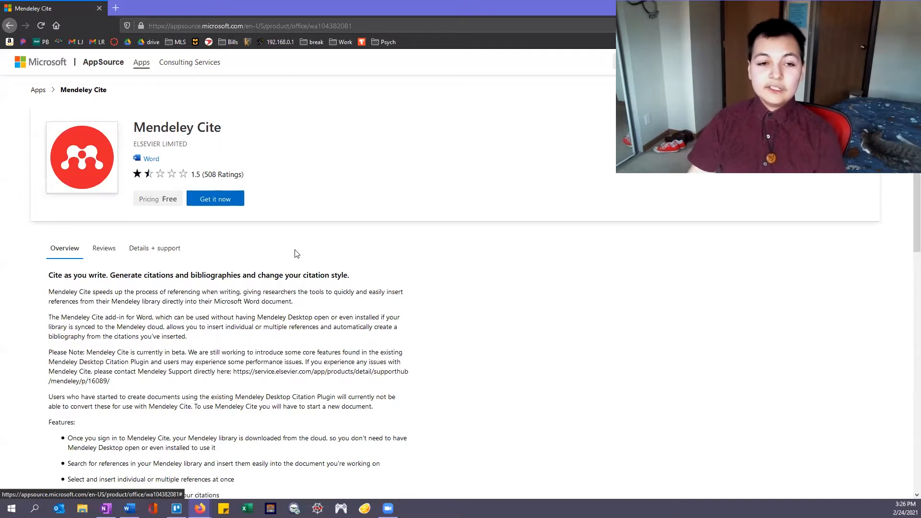
pyautogui.scroll(-2, 294, 303)
pyautogui.scroll(2, 293, 305)
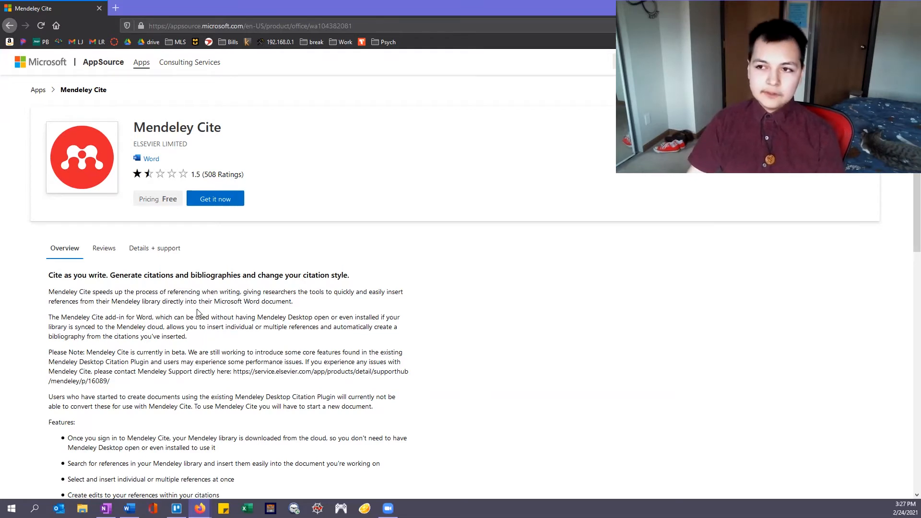
pyautogui.hotkey('alt', 'Left')
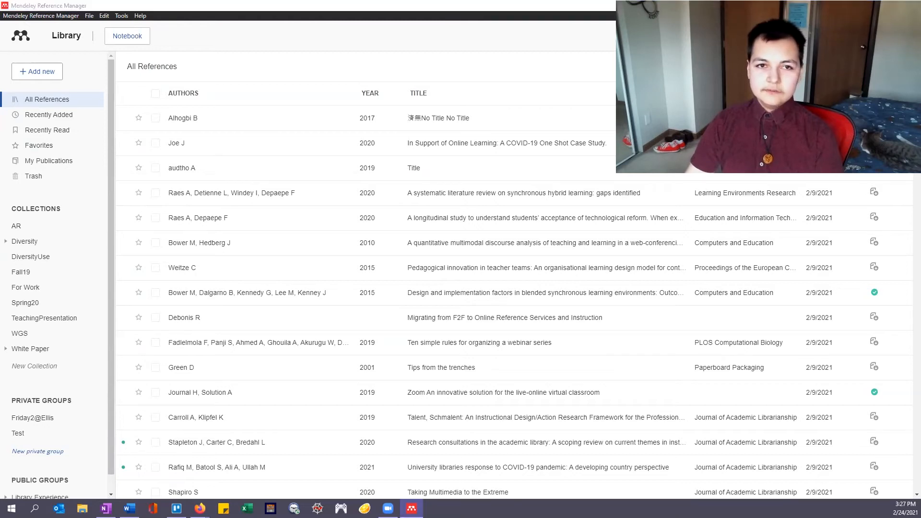
# Step: Select and deselect all references in the Mendeley library, and review the export, add-in installation and support commands
pyautogui.click(155, 93)
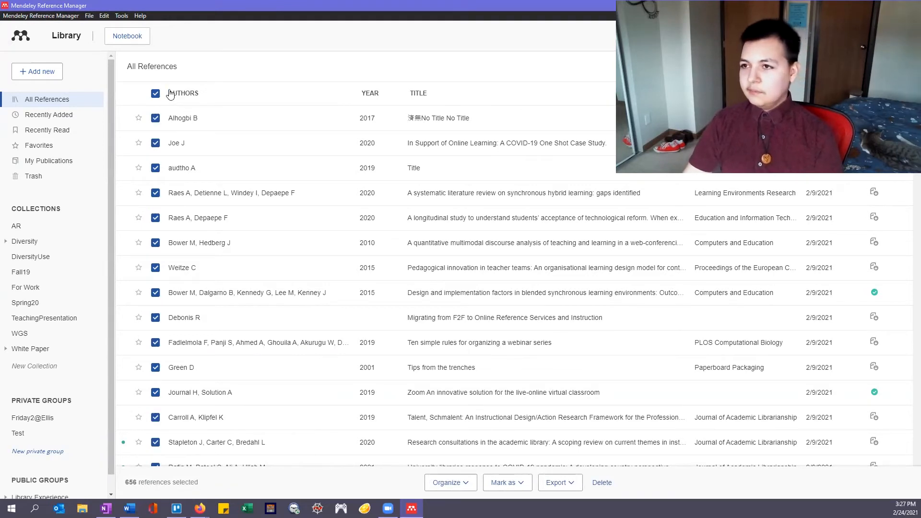
pyautogui.click(155, 94)
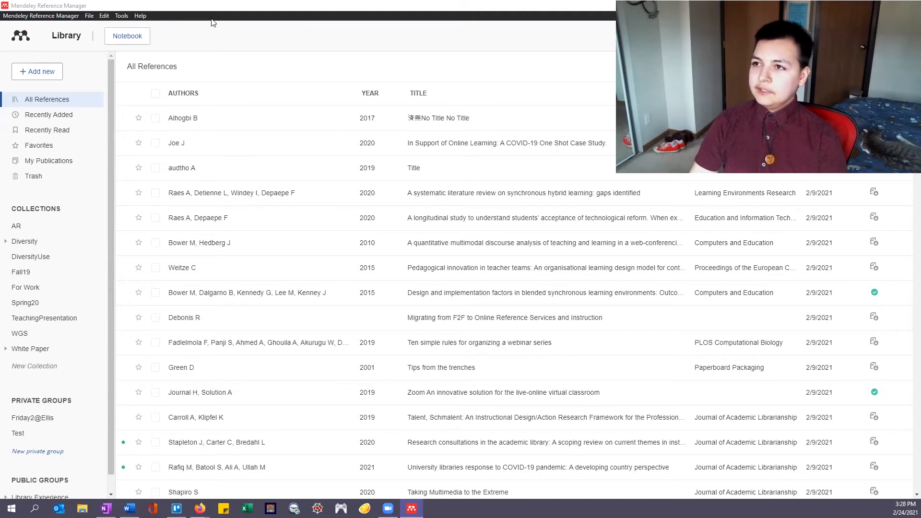
pyautogui.click(88, 16)
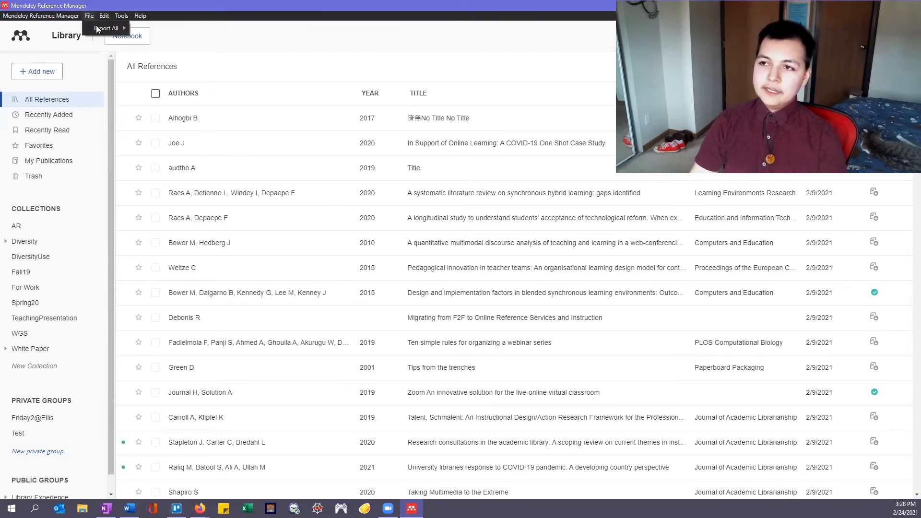
pyautogui.moveTo(97, 30)
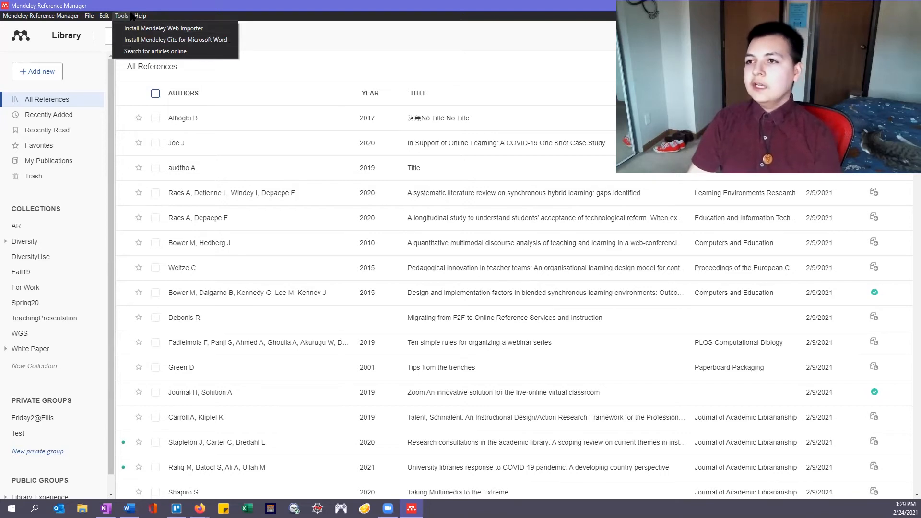
pyautogui.moveTo(144, 16)
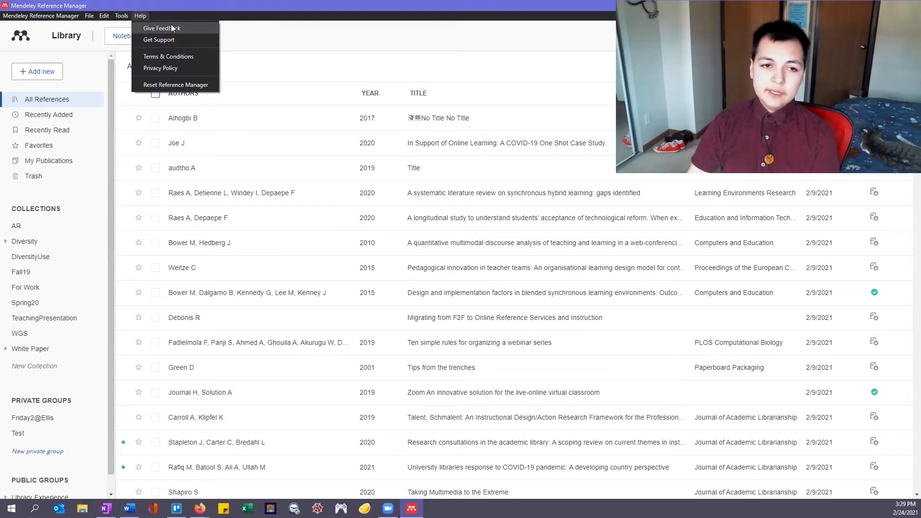
pyautogui.click(261, 43)
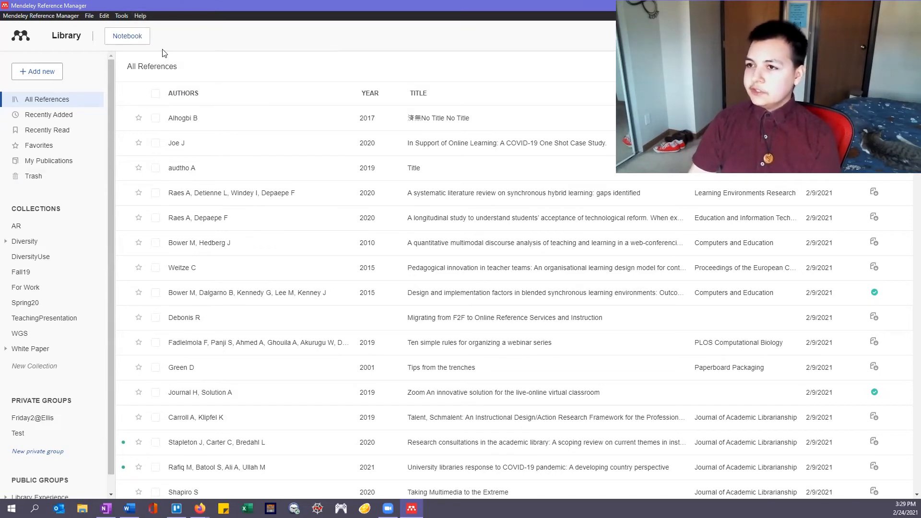
# Step: View the Recently Added, Recently Read and Favorites reference lists one after another
pyautogui.click(47, 115)
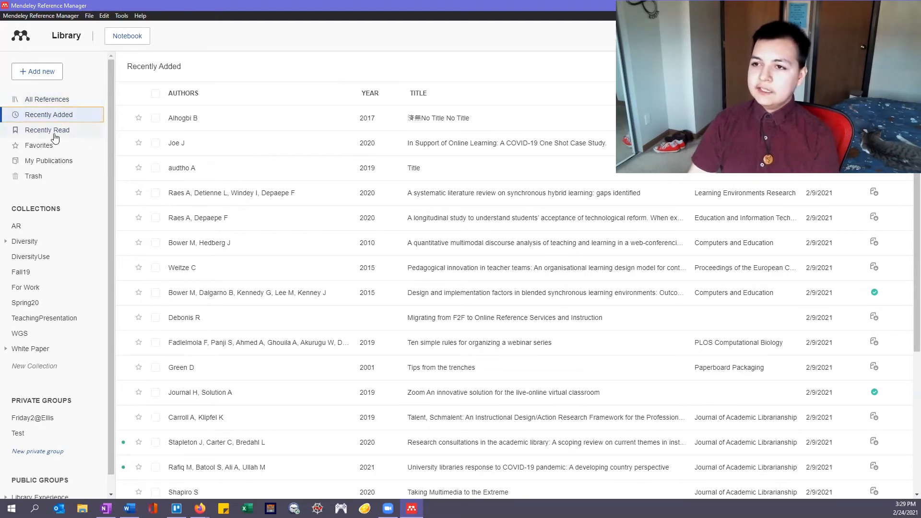
pyautogui.click(54, 136)
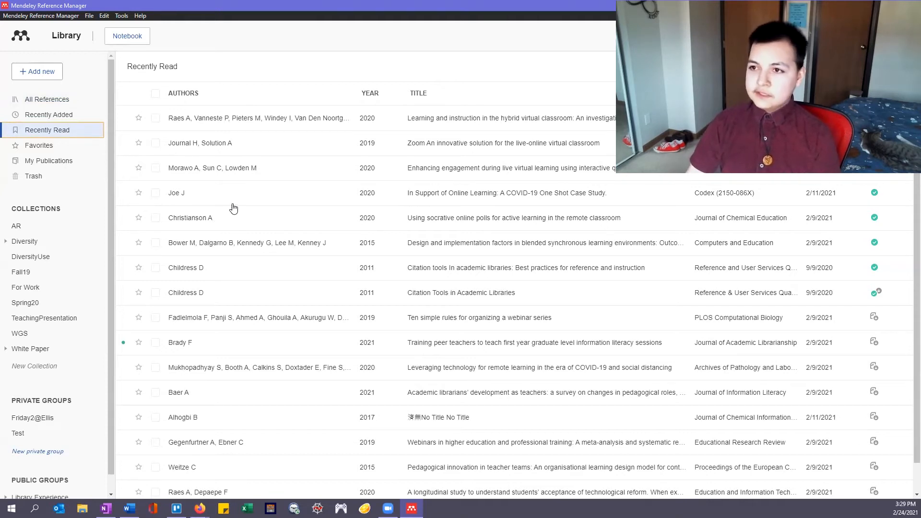
pyautogui.click(40, 145)
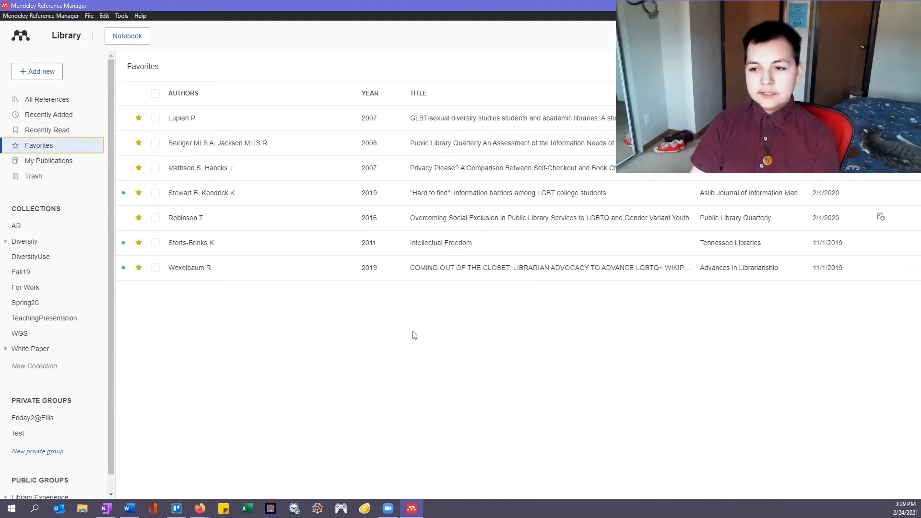
# Step: View the AR collection, and expand White Paper to compare its references with its nested "no?" collection
pyautogui.click(20, 227)
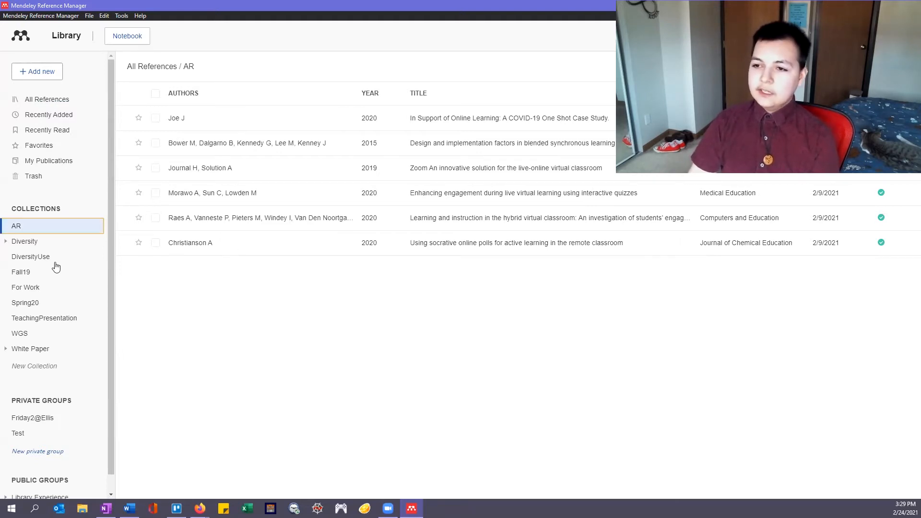
pyautogui.click(13, 353)
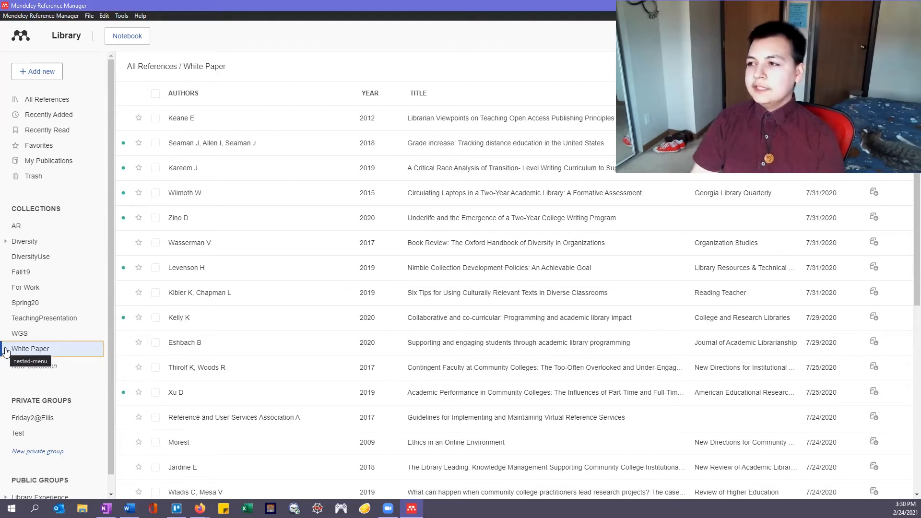
pyautogui.click(6, 350)
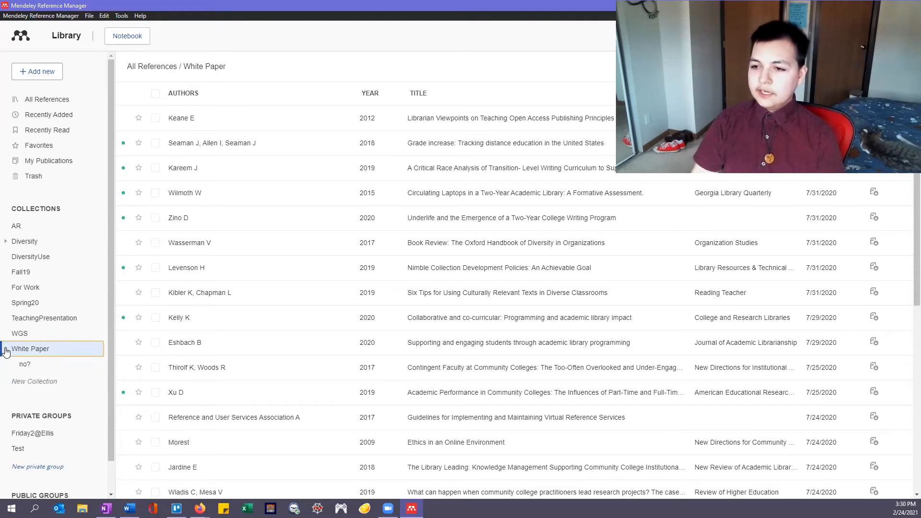
pyautogui.click(26, 368)
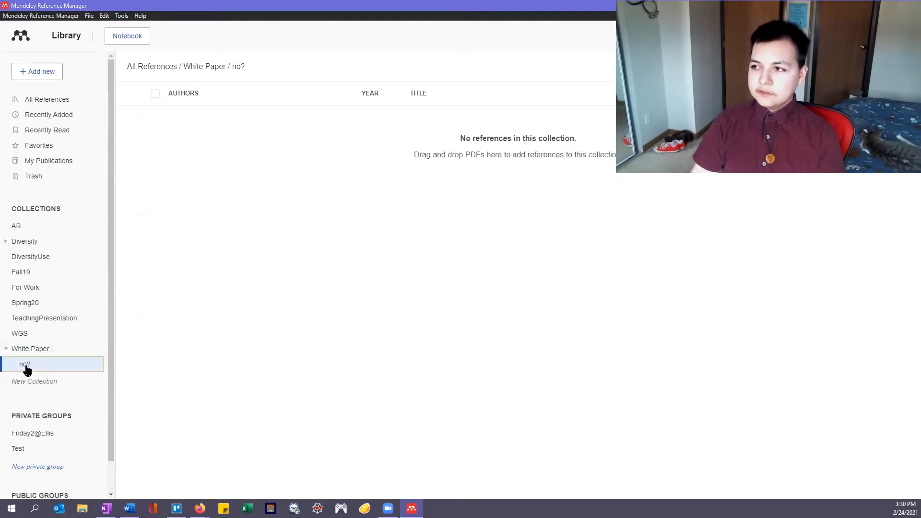
pyautogui.click(31, 350)
pyautogui.click(28, 366)
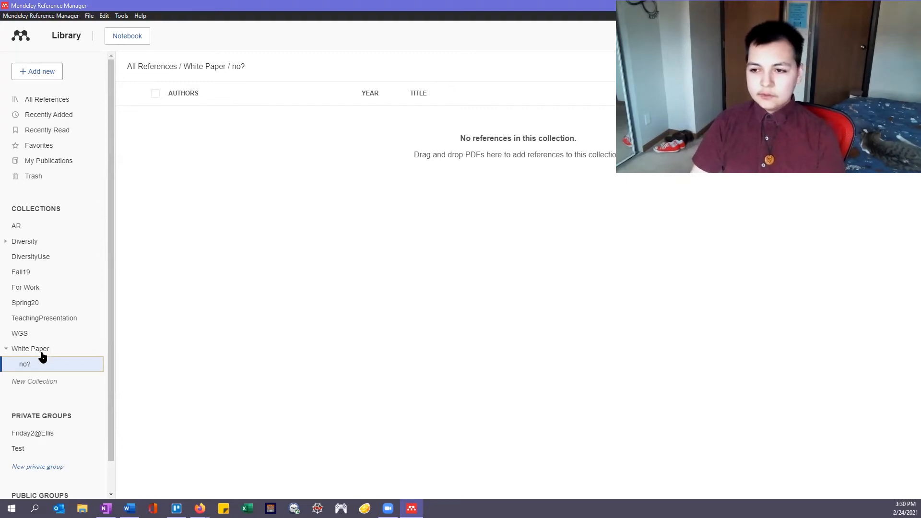
pyautogui.click(43, 354)
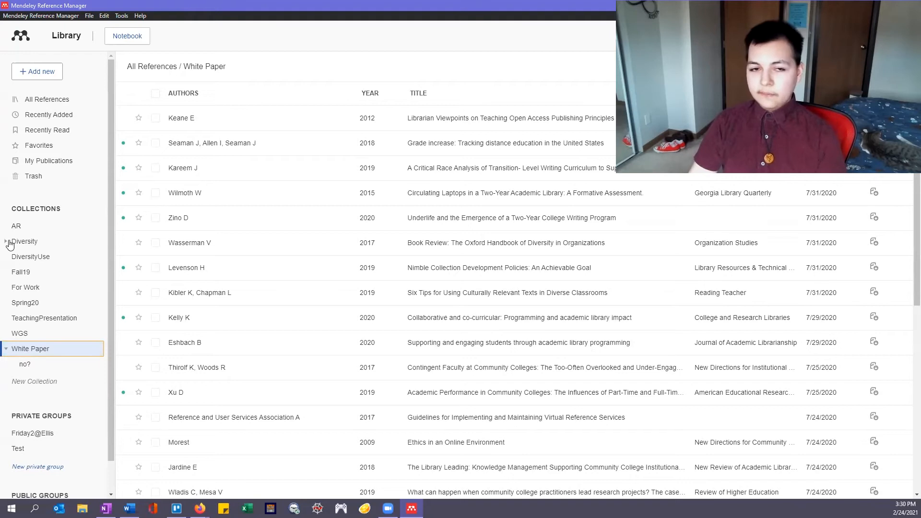
# Step: Expand the Diversity collection to view it and its academic subcollection, then return to the AR collection and collapse Diversity
pyautogui.click(5, 241)
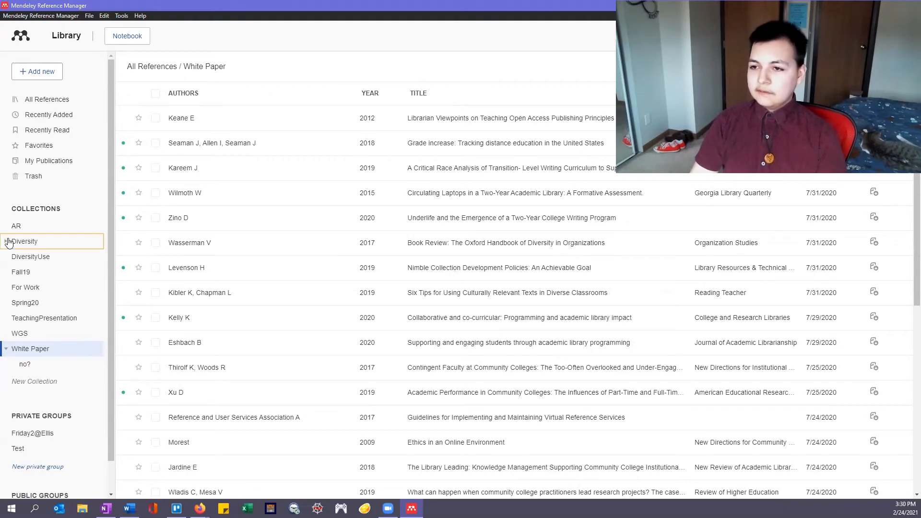
pyautogui.click(25, 259)
pyautogui.click(18, 241)
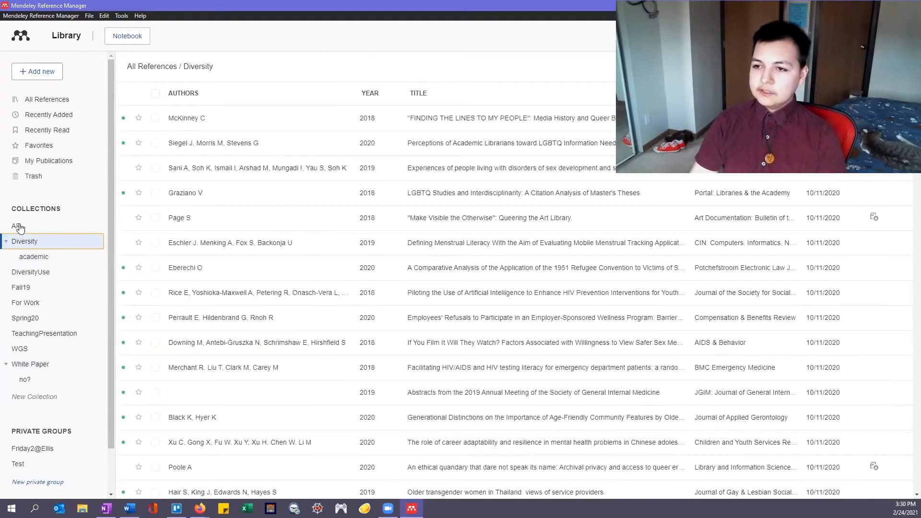
pyautogui.click(17, 226)
pyautogui.click(6, 242)
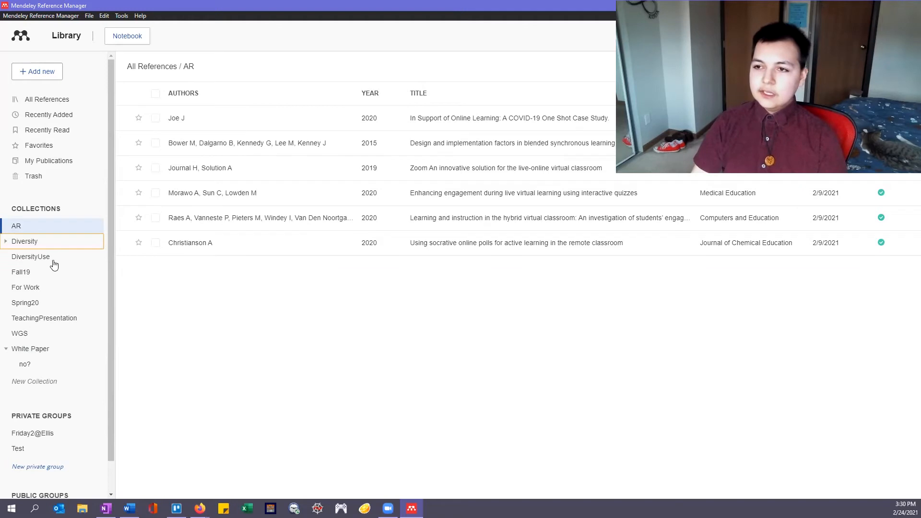
pyautogui.click(15, 381)
pyautogui.click(154, 387)
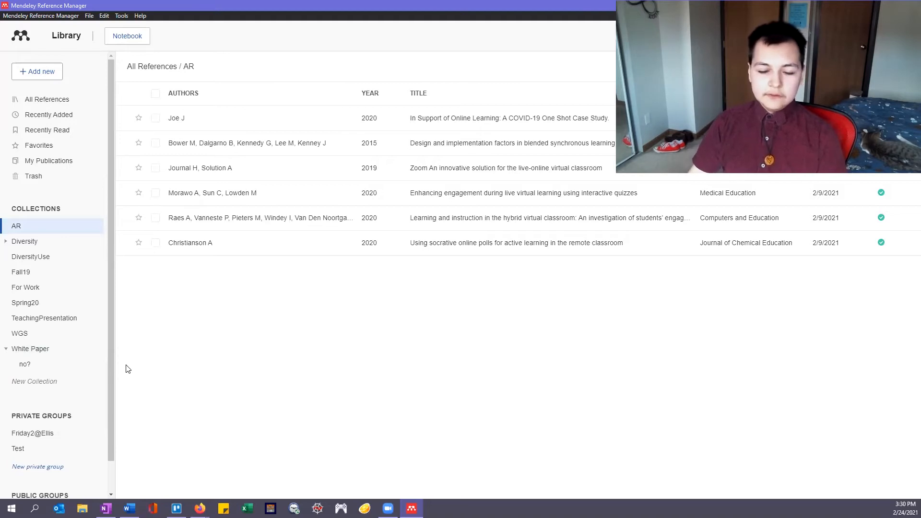
# Step: View the references in the Friday2@Ellis private group, then browse the list of the Library Experience public group
pyautogui.scroll(-1, 87, 395)
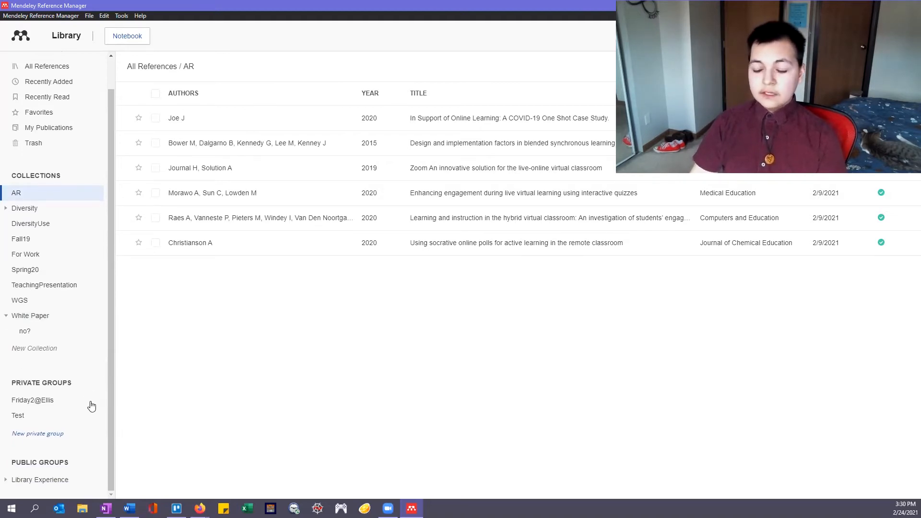
pyautogui.click(42, 406)
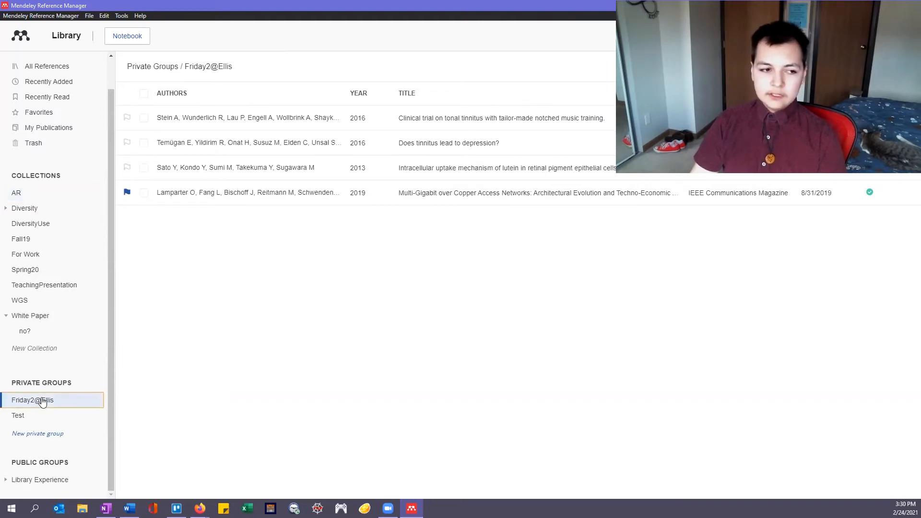
pyautogui.click(51, 480)
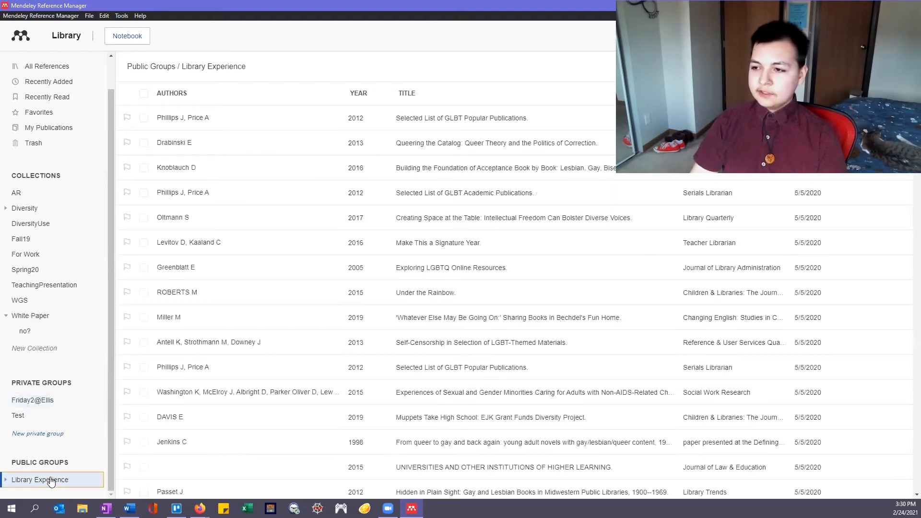
pyautogui.scroll(-10, 247, 363)
pyautogui.scroll(-6, 247, 364)
pyautogui.scroll(17, 247, 364)
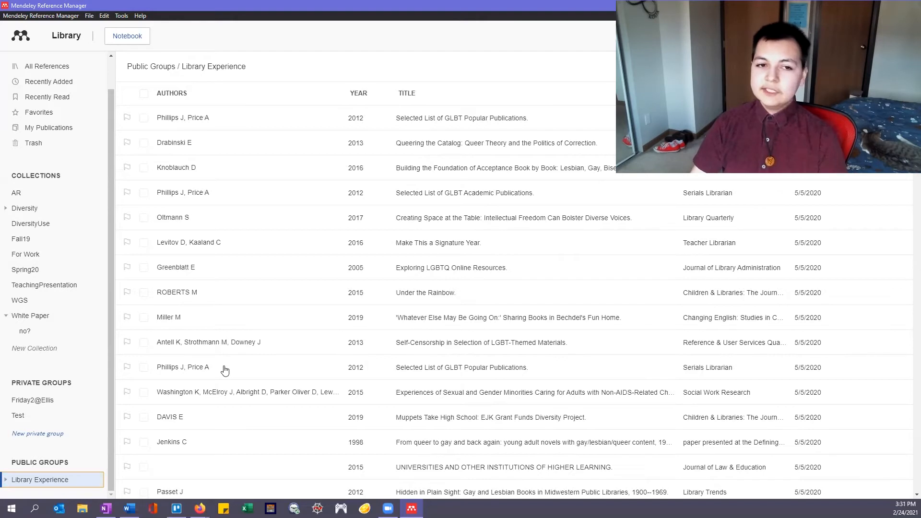
# Step: Return to the Friday2@Ellis group and open the PDF of "Multi-Gigabit over Copper Access Networks" at a larger size
pyautogui.click(29, 405)
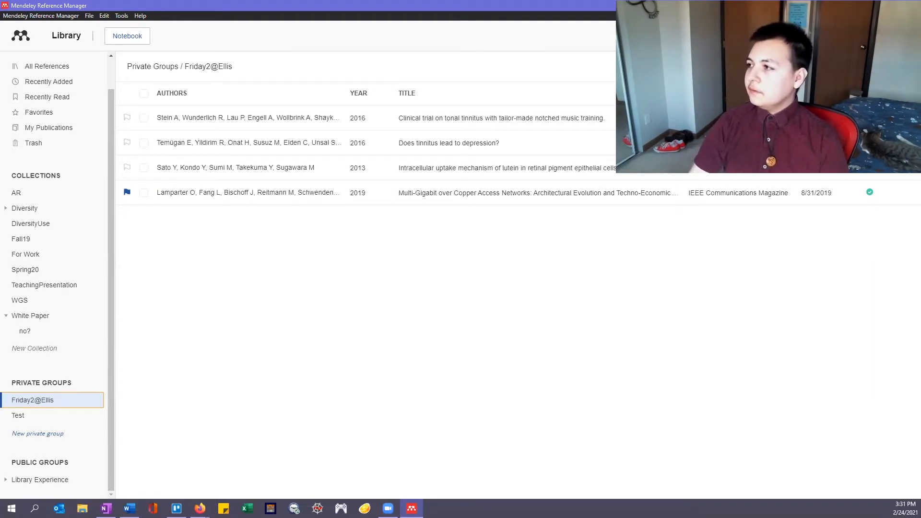
pyautogui.moveTo(870, 197)
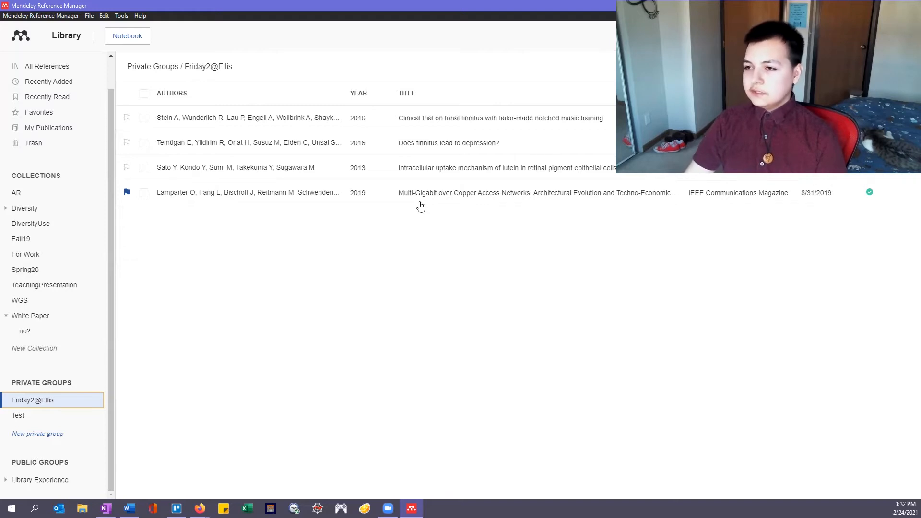
pyautogui.doubleClick(870, 195)
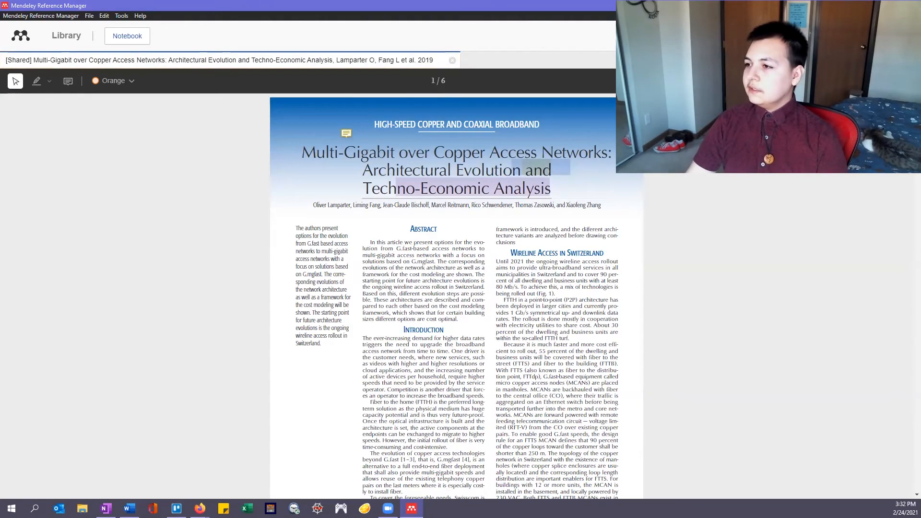
pyautogui.scroll(1, 566, 223)
pyautogui.scroll(4, 566, 223)
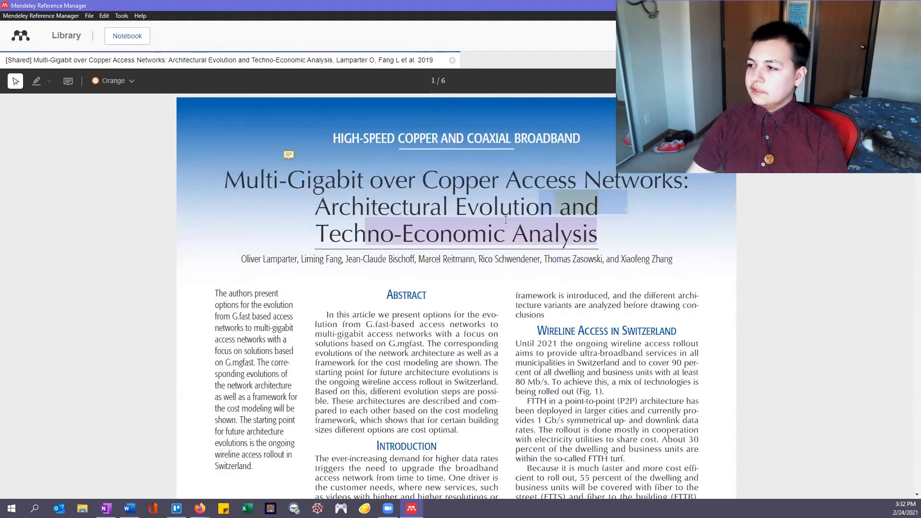
# Step: Set the annotation color to Red and highlight the whole abstract paragraph on page 1
pyautogui.click(15, 84)
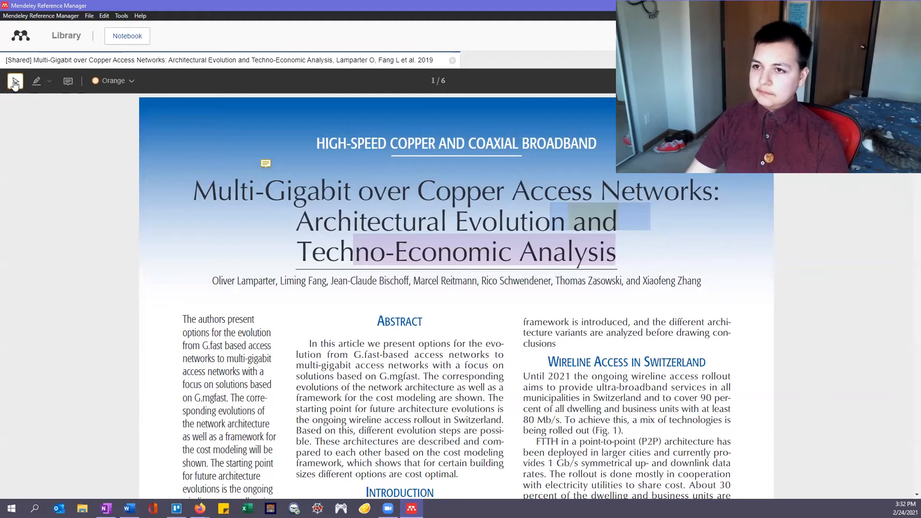
pyautogui.moveTo(311, 342); pyautogui.dragTo(414, 495)
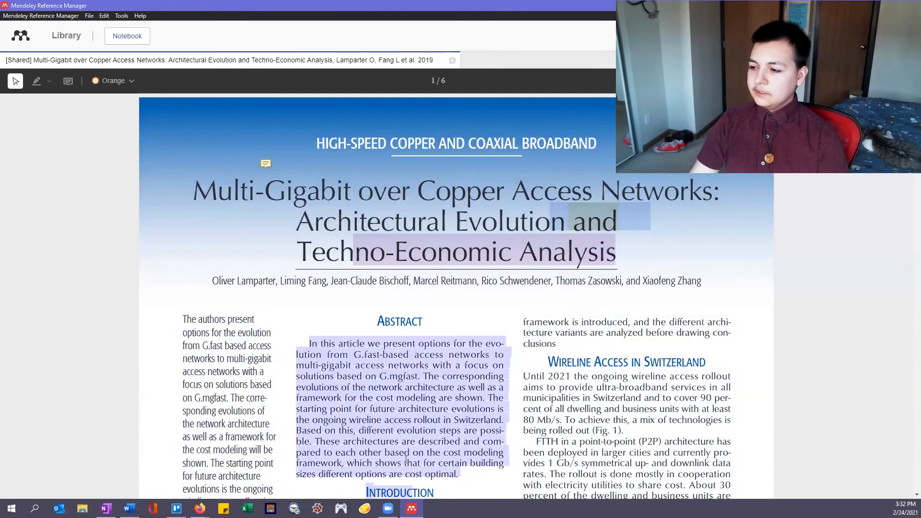
pyautogui.scroll(-2, 403, 432)
pyautogui.moveTo(394, 411); pyautogui.dragTo(458, 369)
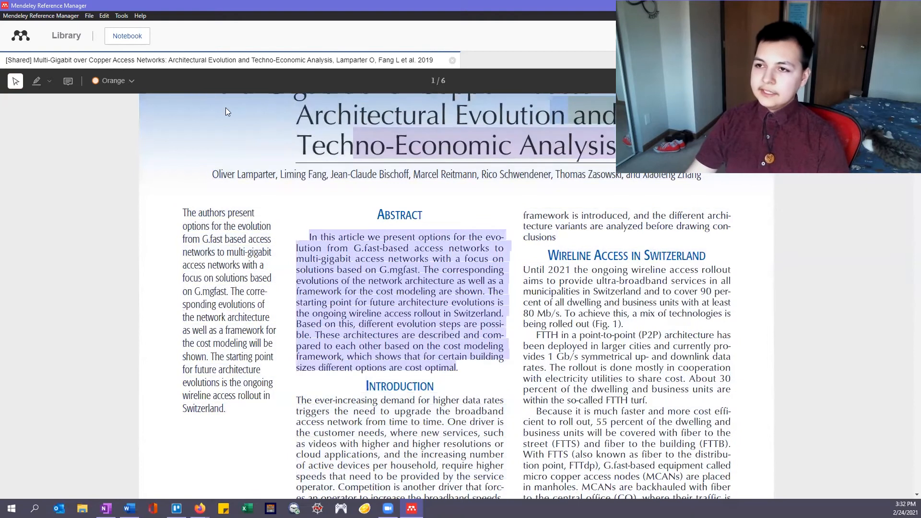
pyautogui.click(112, 80)
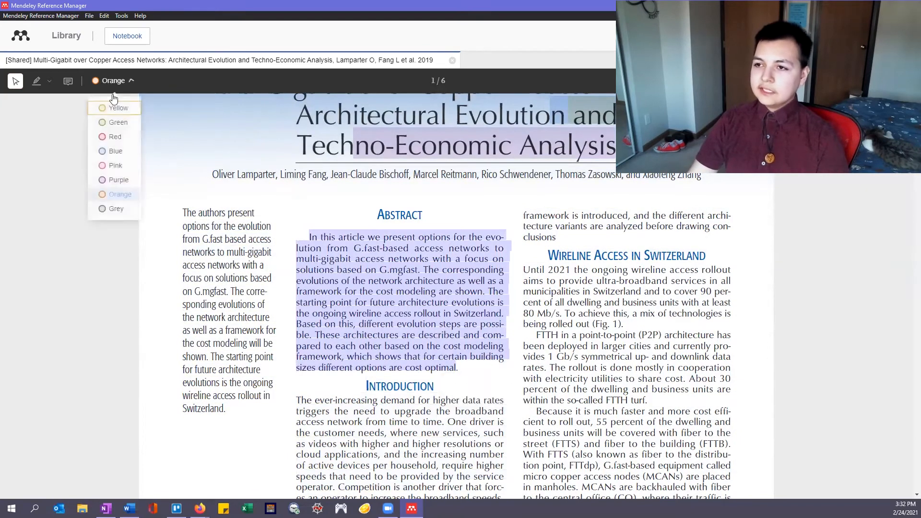
pyautogui.click(115, 137)
pyautogui.click(366, 302)
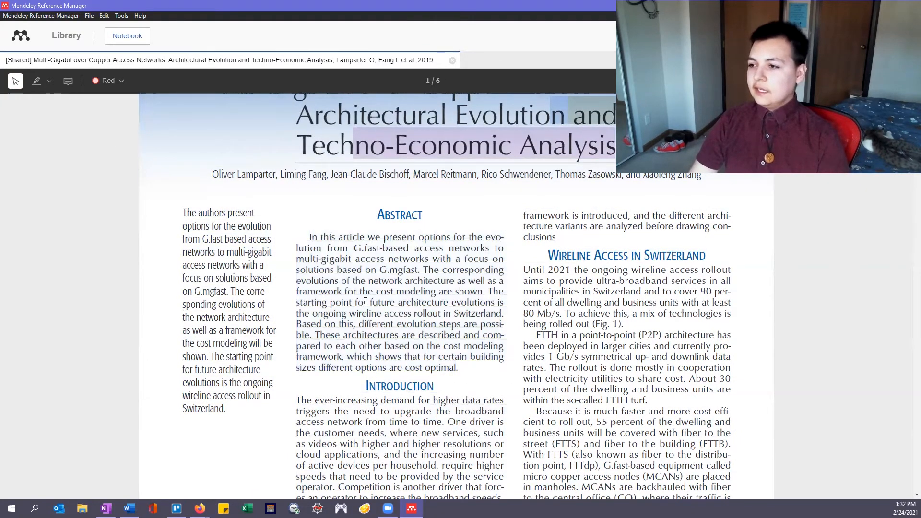
pyautogui.moveTo(418, 296); pyautogui.dragTo(406, 331)
pyautogui.moveTo(310, 240); pyautogui.dragTo(474, 390)
pyautogui.click(474, 386)
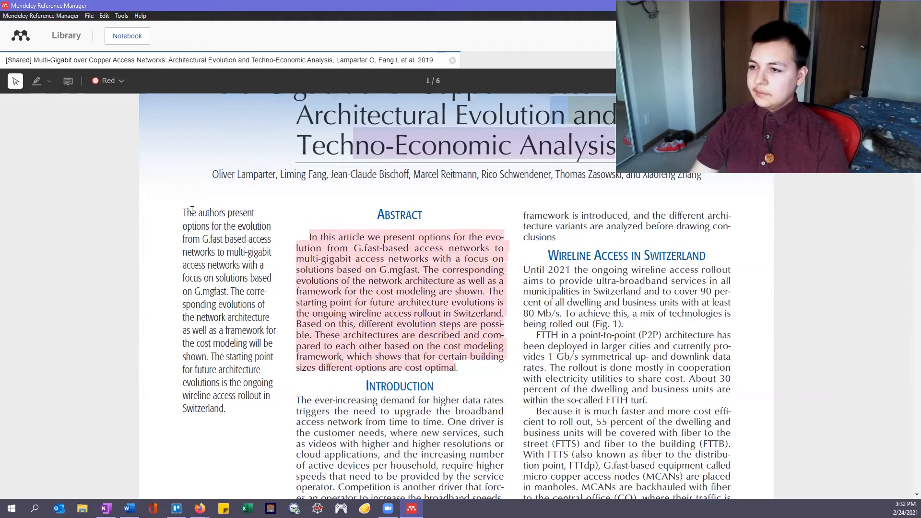
# Step: Highlight the margin summary and the opening paragraphs of "Wireline Access in Switzerland" in red with the highlighter
pyautogui.moveTo(183, 213); pyautogui.dragTo(44, 94)
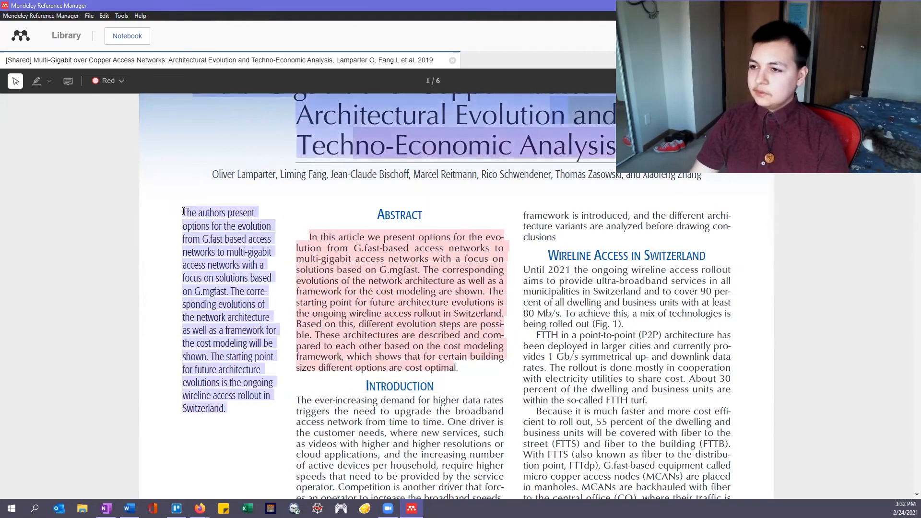
pyautogui.click(36, 84)
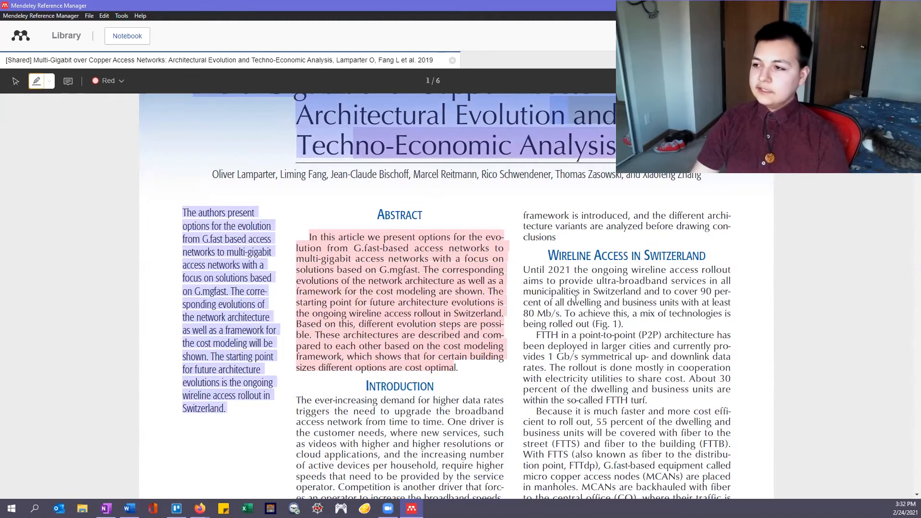
pyautogui.moveTo(527, 269)
pyautogui.mouseDown()
pyautogui.moveTo(672, 278)
pyautogui.moveTo(629, 315)
pyautogui.mouseUp()
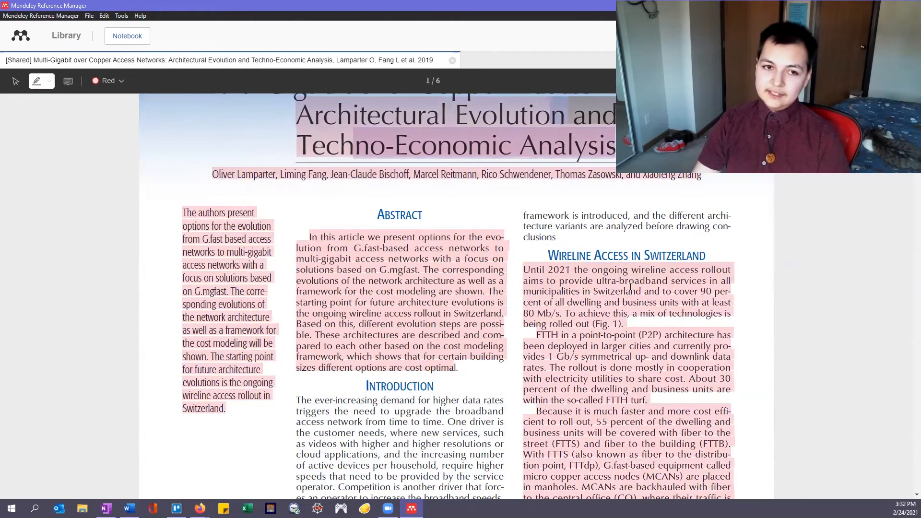
# Step: Review the red highlights on page 1 and open the color and deletion options of the Wireline Access highlight
pyautogui.scroll(1, 606, 343)
pyautogui.scroll(-2, 608, 316)
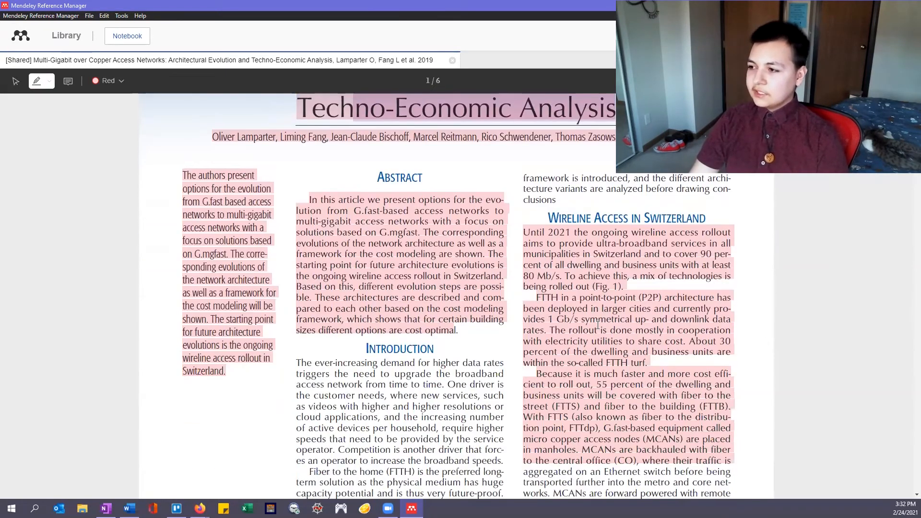
pyautogui.scroll(-1, 598, 325)
pyautogui.scroll(-1, 425, 335)
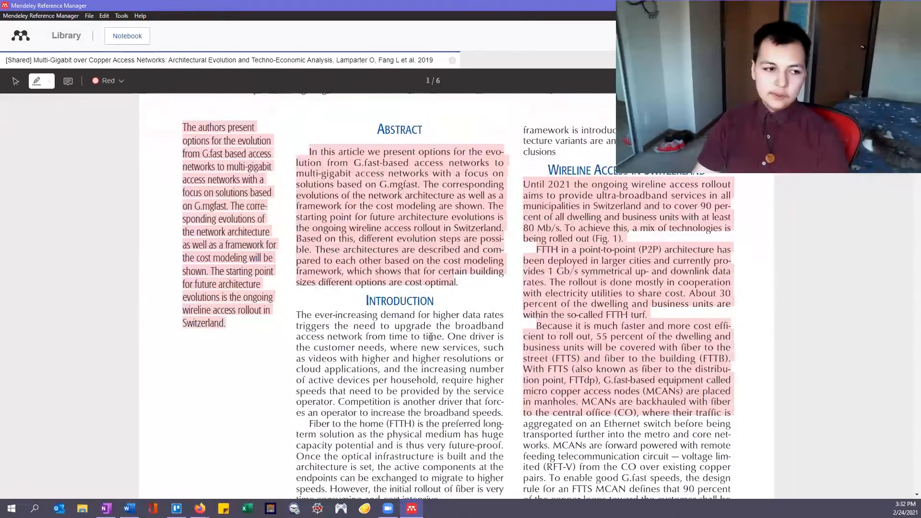
pyautogui.scroll(3, 431, 331)
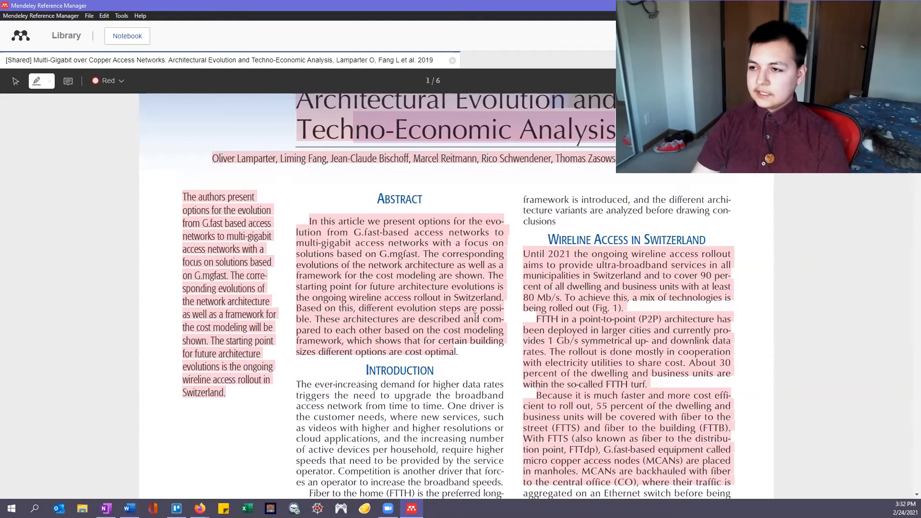
pyautogui.scroll(3, 475, 317)
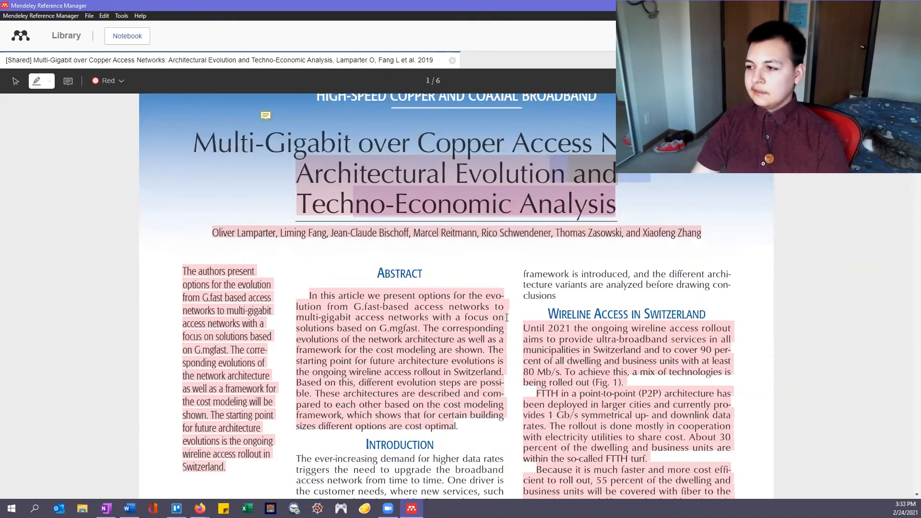
pyautogui.click(533, 329)
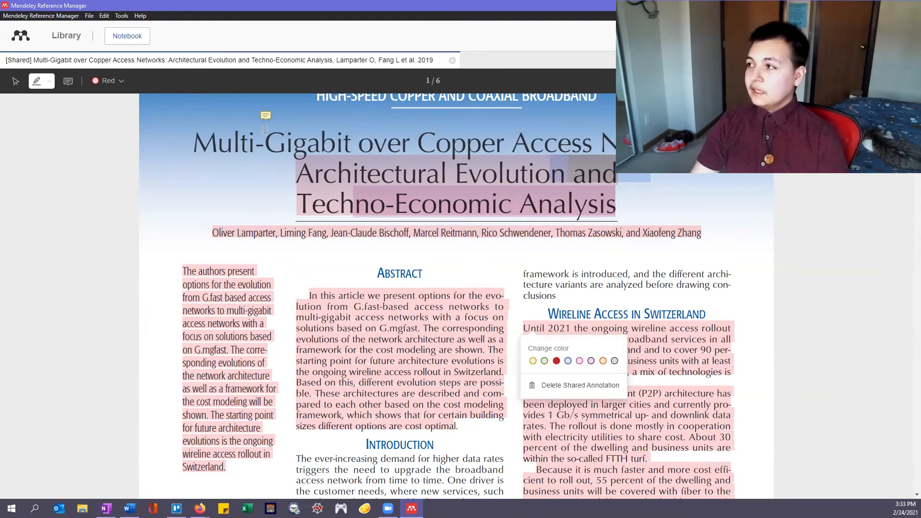
# Step: Add a red sticky note reading "Use this in paper!" inside Figure 1 on page 2, near its legend
pyautogui.click(67, 82)
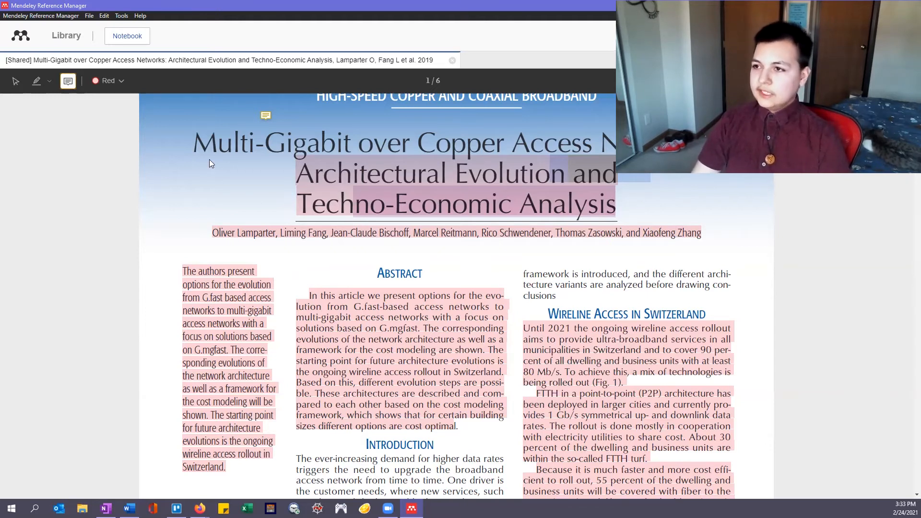
pyautogui.click(67, 83)
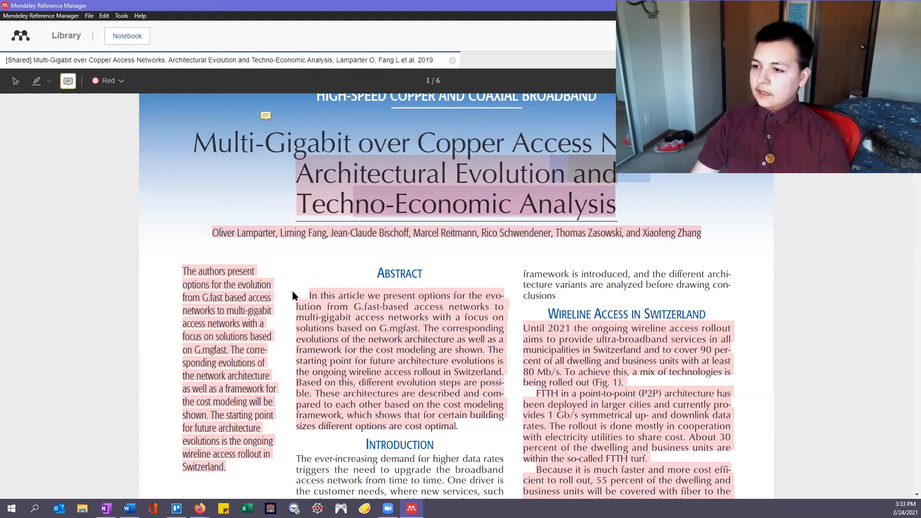
pyautogui.scroll(-9, 275, 309)
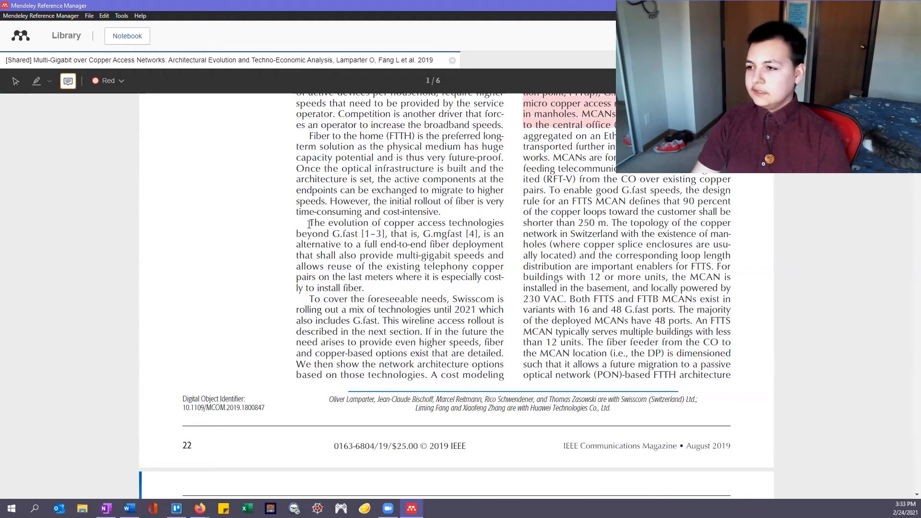
pyautogui.scroll(-12, 444, 290)
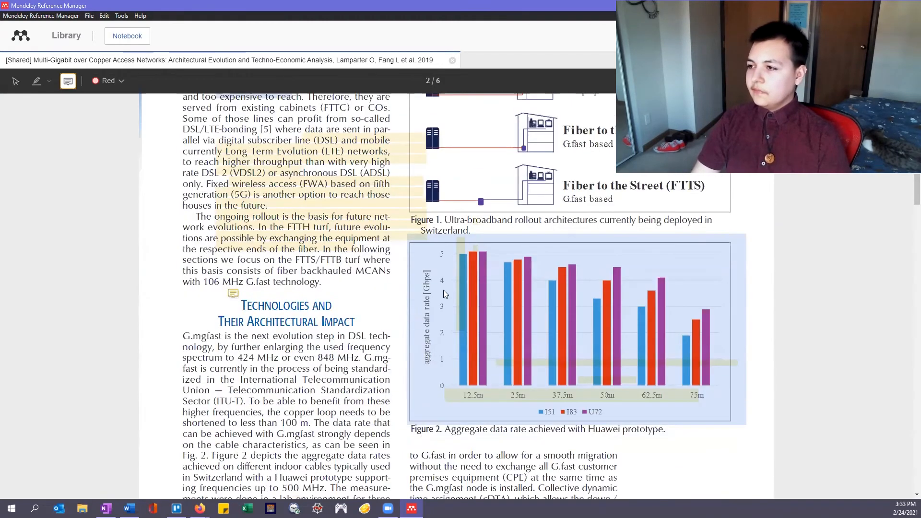
pyautogui.scroll(4, 475, 287)
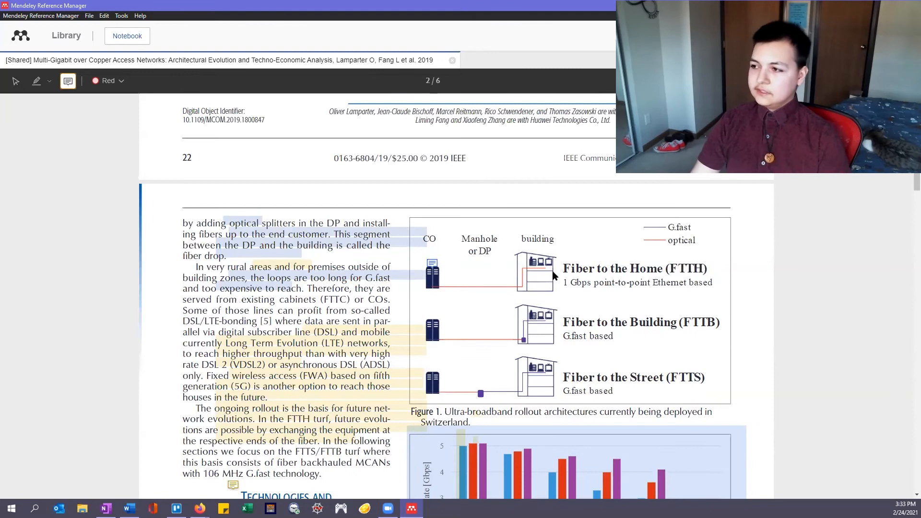
pyautogui.click(589, 240)
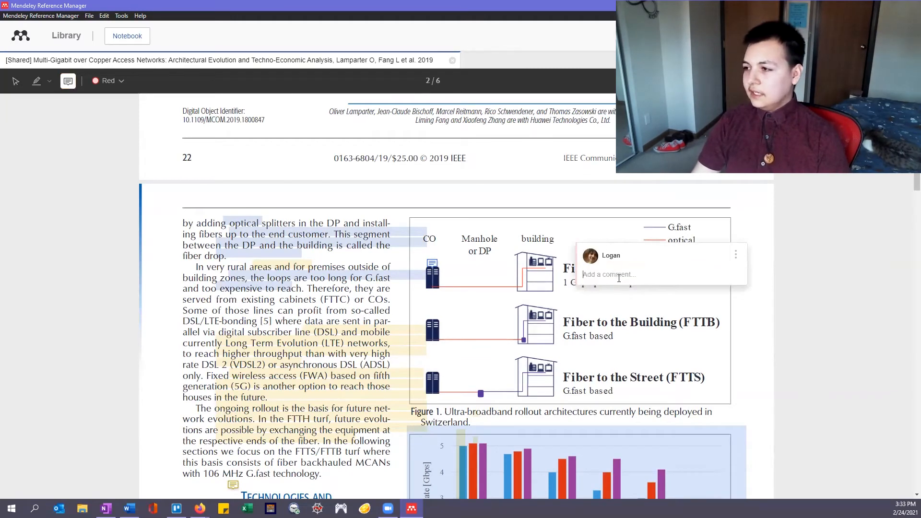
pyautogui.write('Use this in paper!')
pyautogui.press('Return')
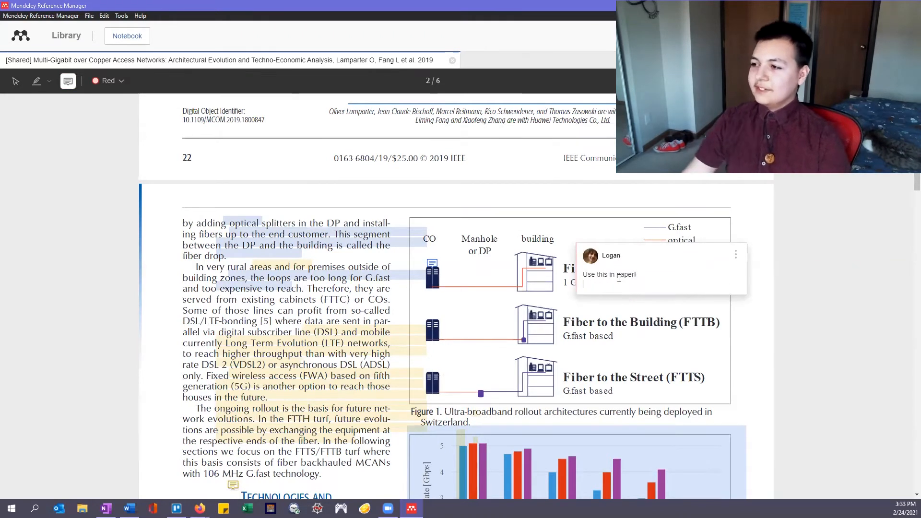
pyautogui.click(623, 325)
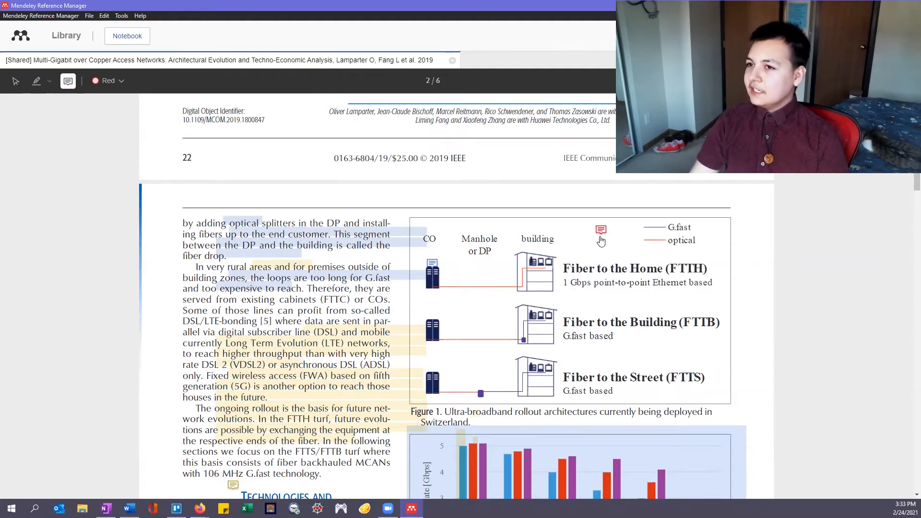
# Step: Set the annotation color to Green and add a sticky note reading "this is for the other paper" at the Figure 1 caption
pyautogui.click(121, 81)
pyautogui.click(115, 122)
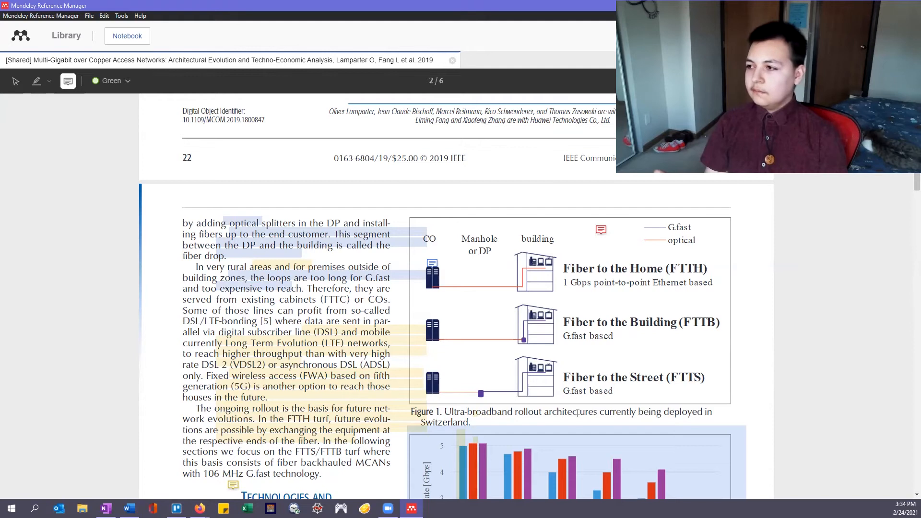
pyautogui.click(615, 425)
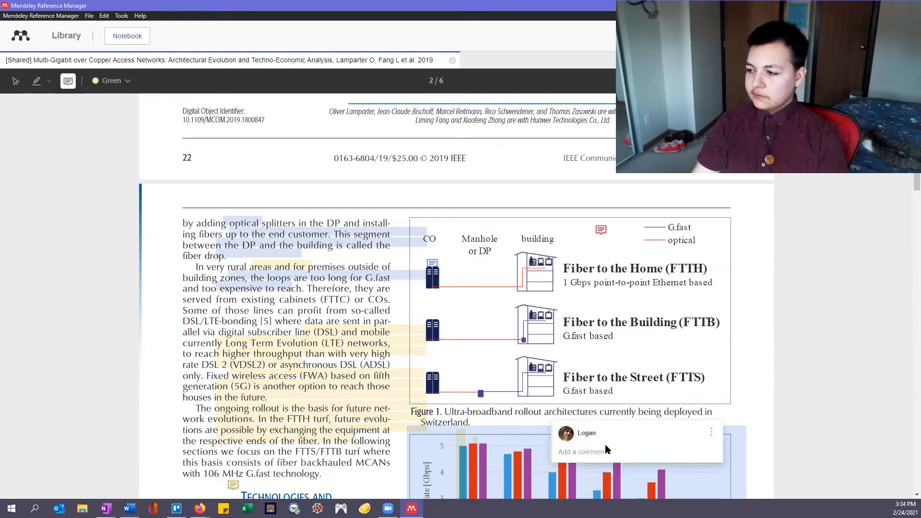
pyautogui.write('this is for the other paper')
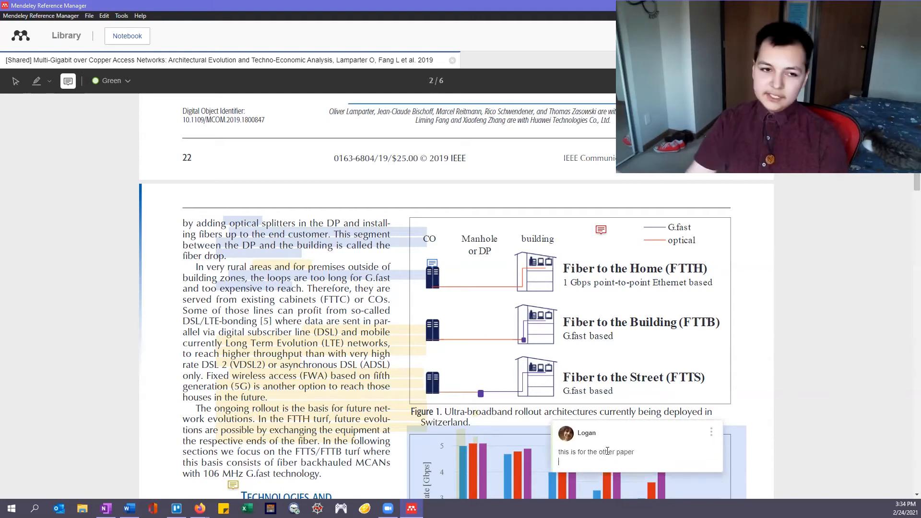
pyautogui.click(647, 384)
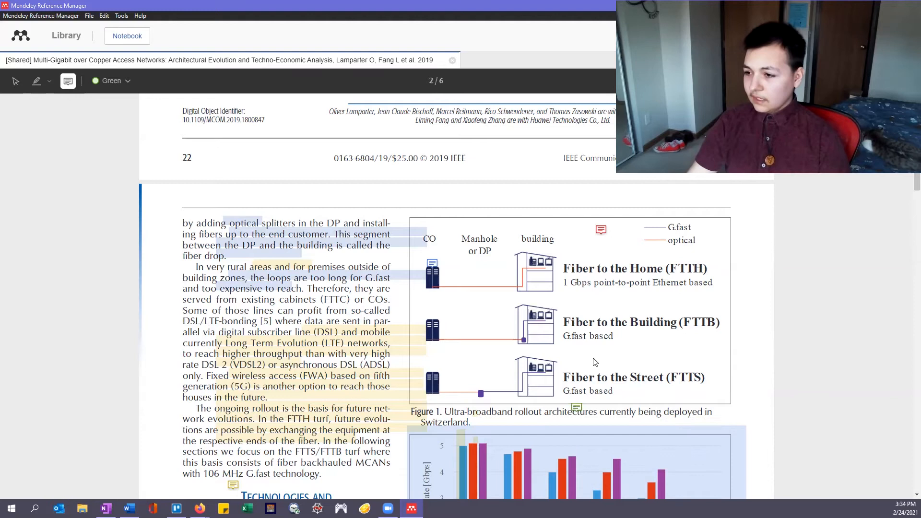
# Step: Show the shared paper's reference details beside page 2 and review its file, URL and identifier fields
pyautogui.scroll(-4, 650, 384)
pyautogui.scroll(2, 547, 352)
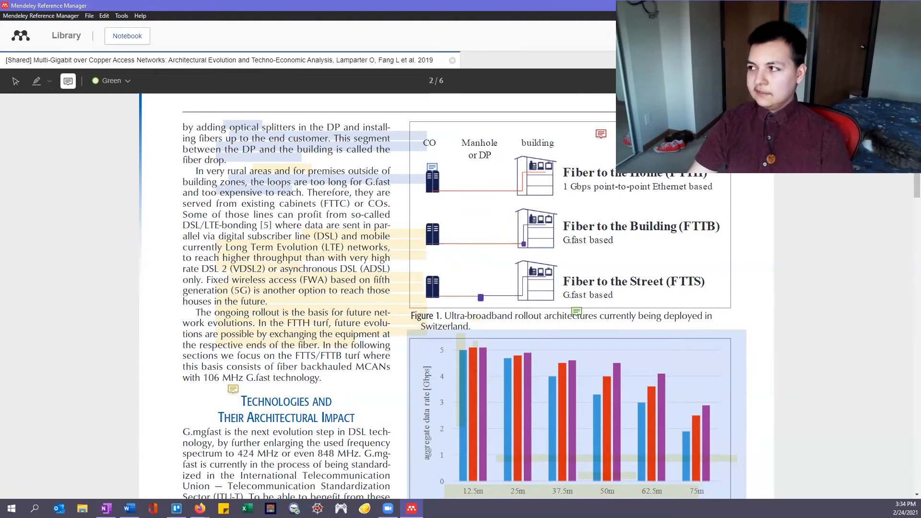
pyautogui.click(885, 81)
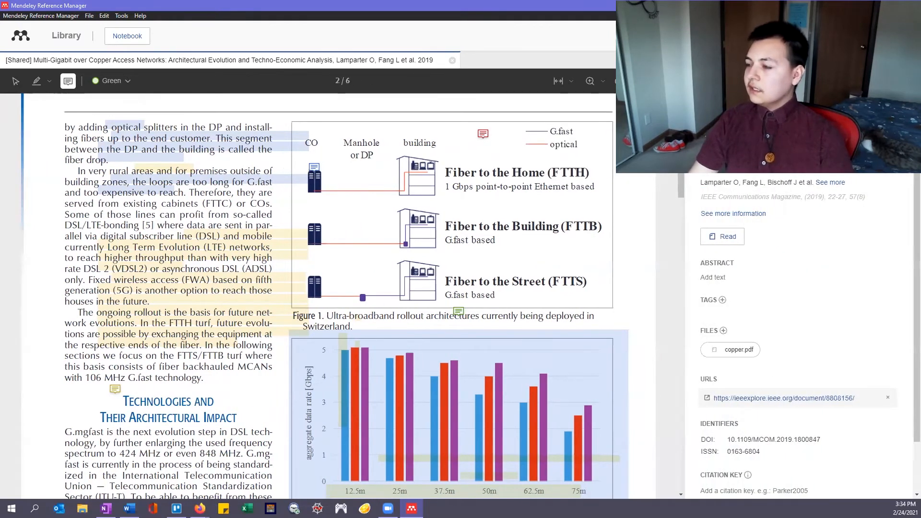
pyautogui.scroll(-1, 832, 393)
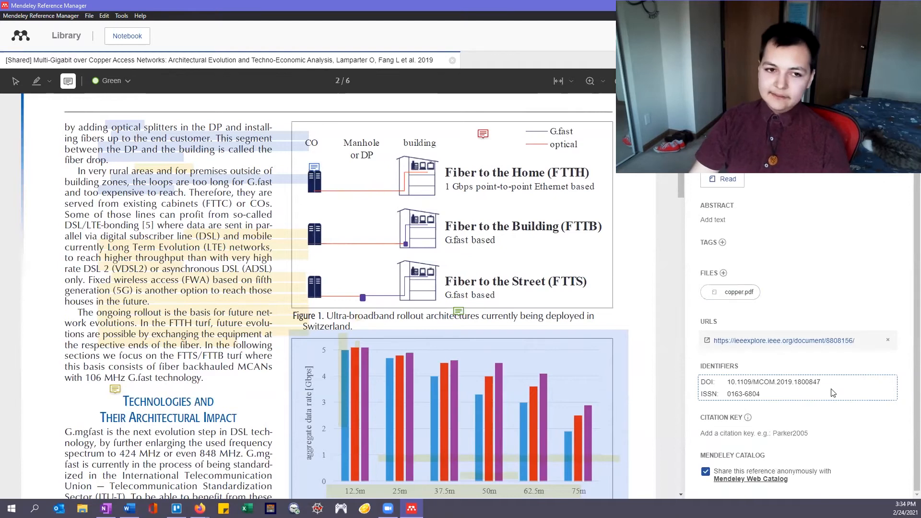
pyautogui.scroll(1, 826, 375)
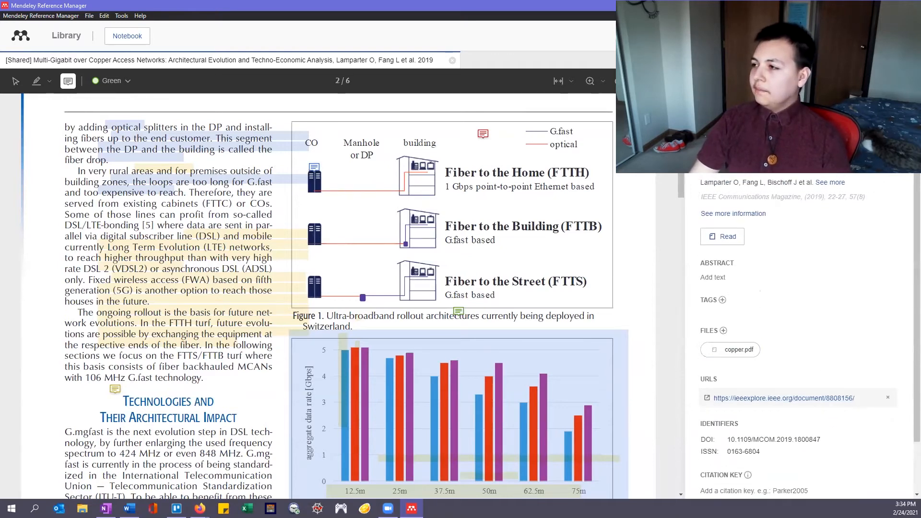
# Step: List the paper's annotations and jump to the "This is a sticky note" comment and the collaborator's note about using Mendeley for collaboration
pyautogui.click(760, 106)
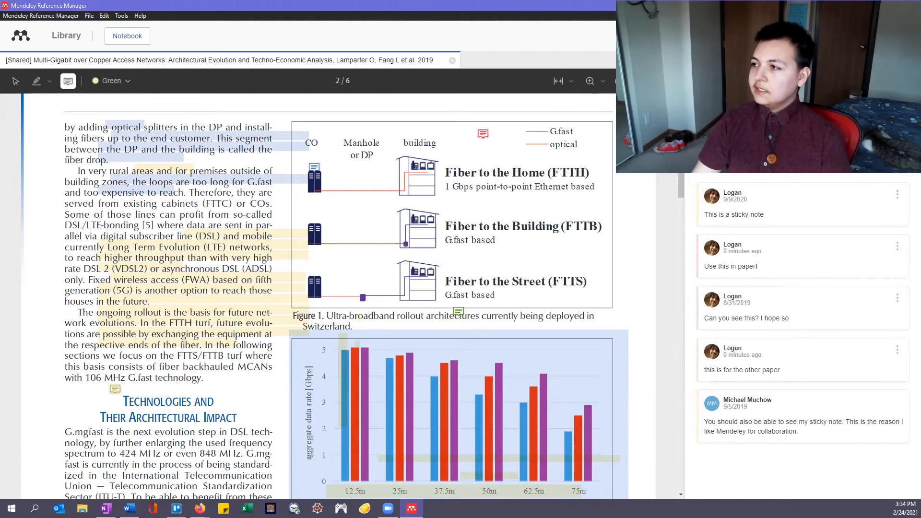
pyautogui.scroll(1, 797, 206)
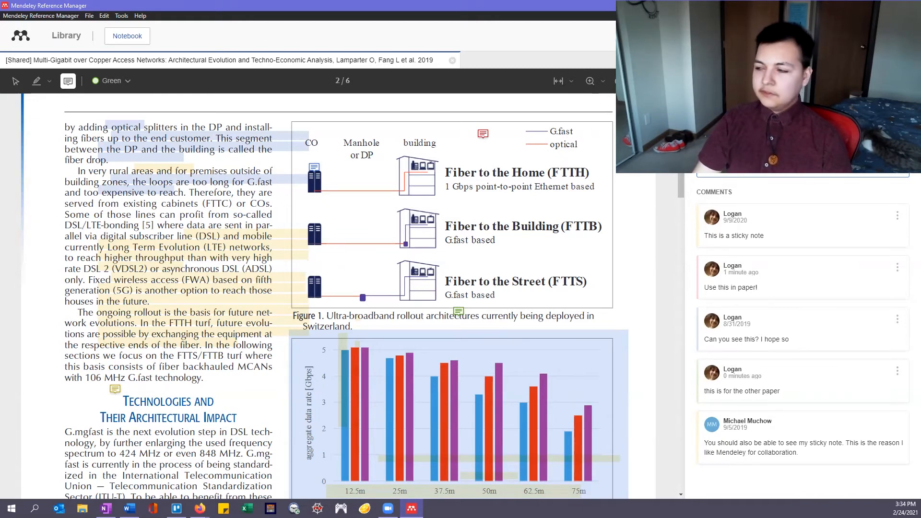
pyautogui.scroll(-1, 782, 188)
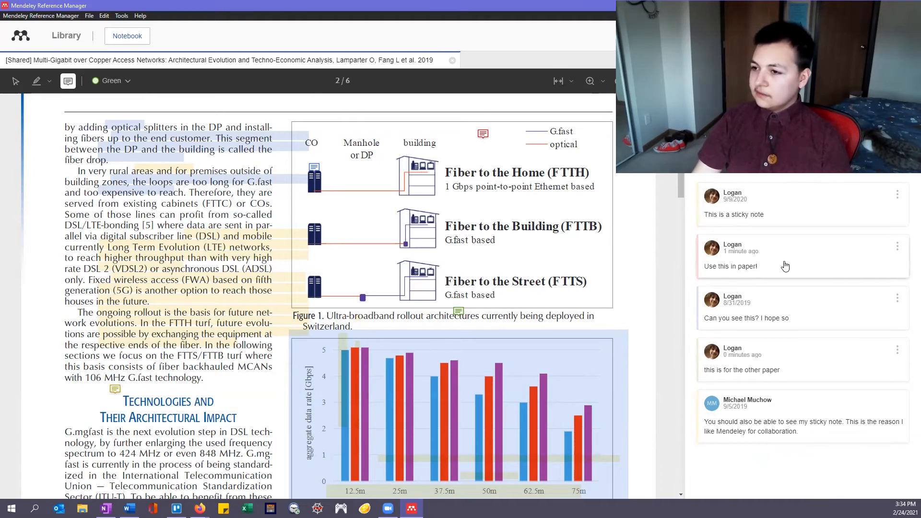
pyautogui.click(782, 215)
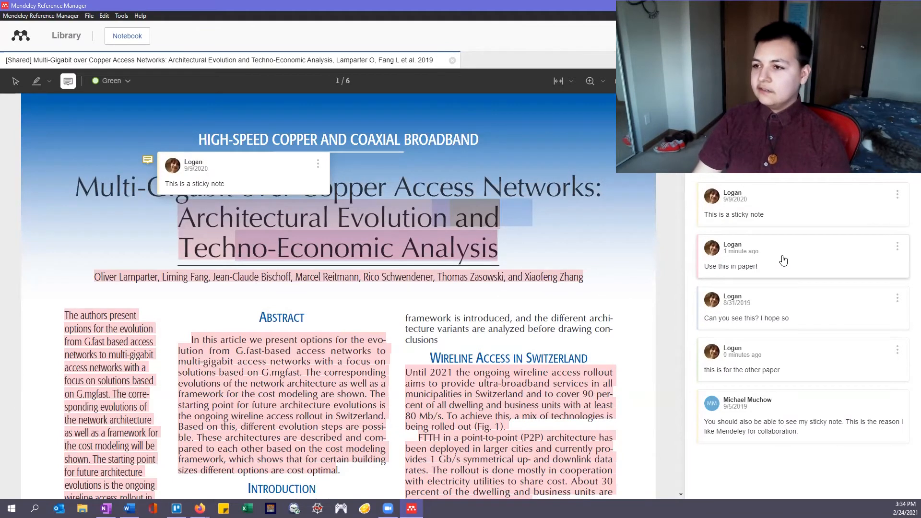
pyautogui.click(788, 427)
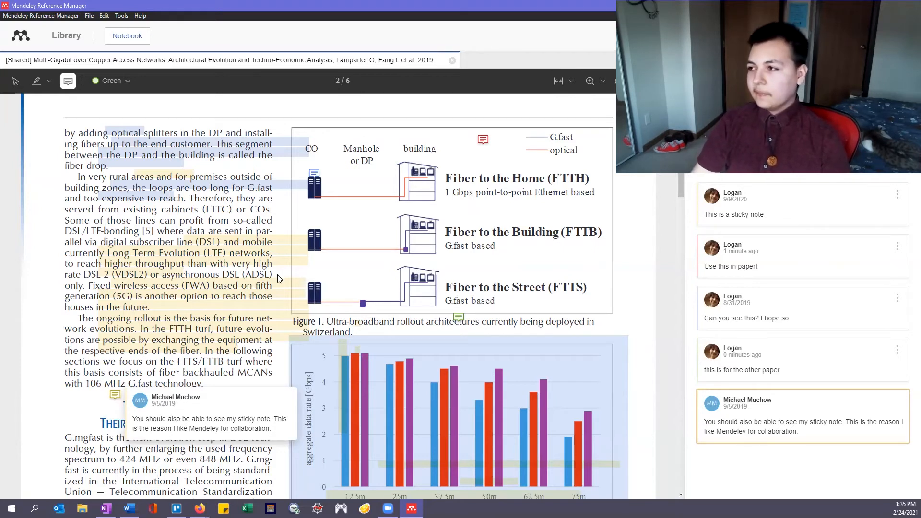
# Step: Close the shared paper and show all references in the library
pyautogui.scroll(3, 291, 283)
pyautogui.scroll(8, 291, 283)
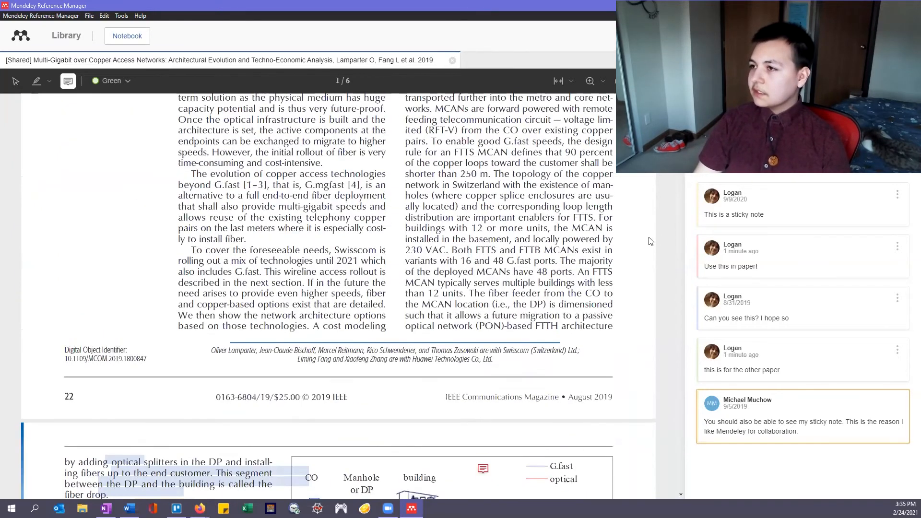
pyautogui.scroll(5, 466, 87)
pyautogui.click(452, 60)
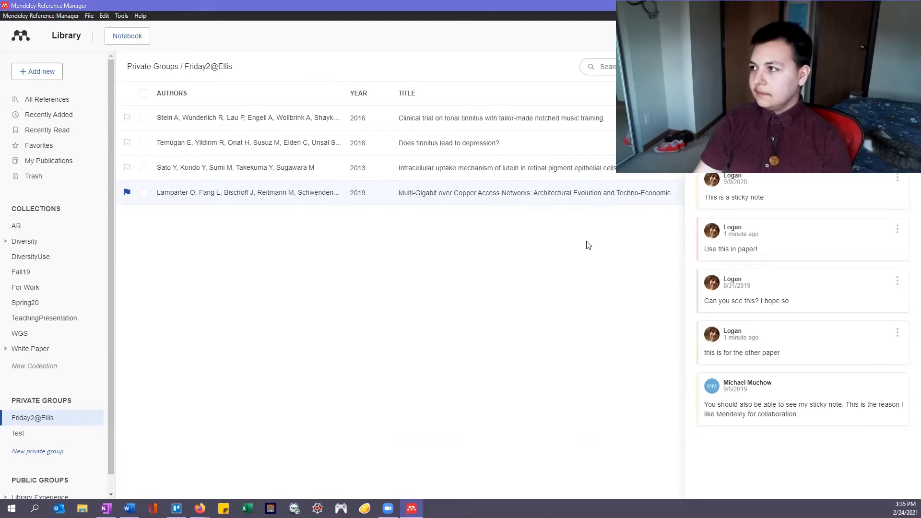
pyautogui.click(57, 99)
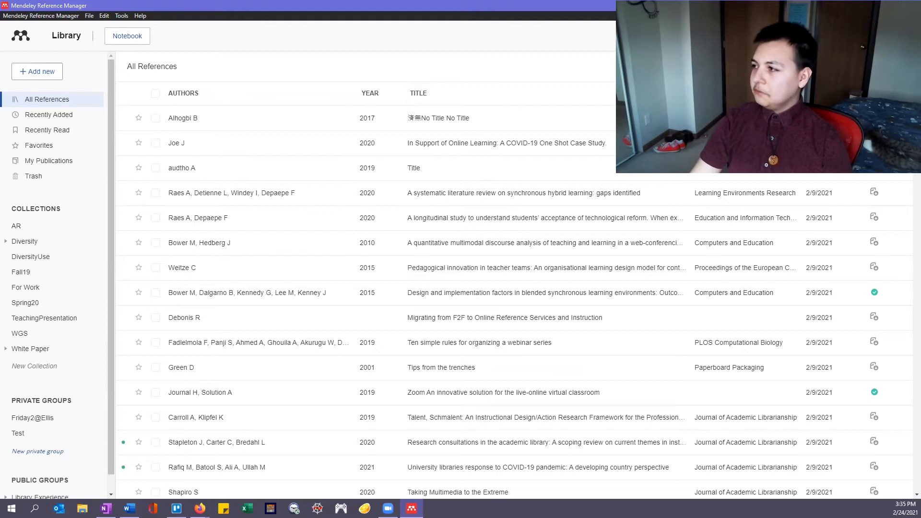
# Step: Open the details of the 2017 "No Title" reference and examine its abstract, attached file, URL and identifiers
pyautogui.click(578, 119)
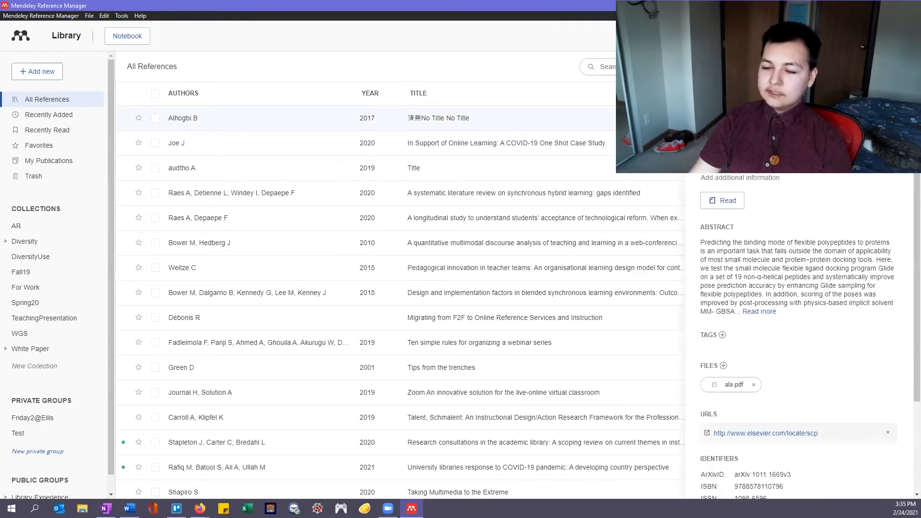
pyautogui.scroll(-1, 768, 259)
pyautogui.scroll(-2, 768, 259)
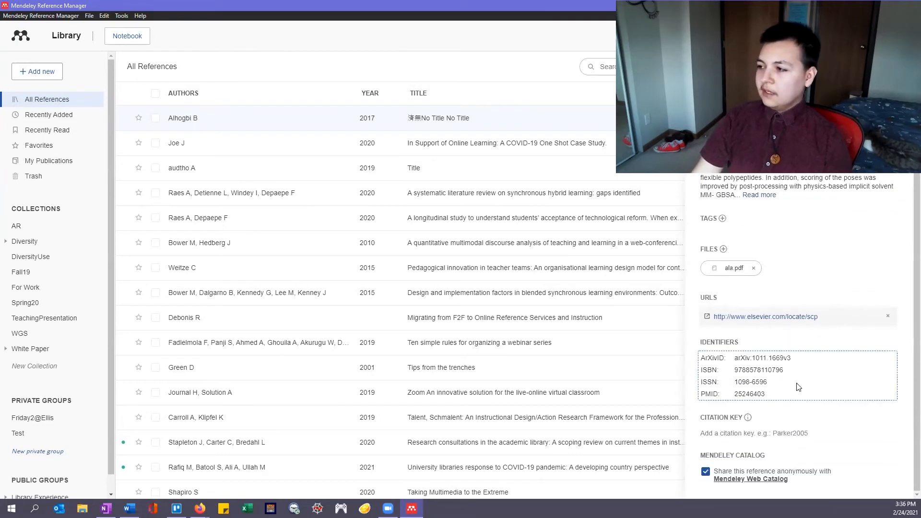
pyautogui.scroll(3, 798, 386)
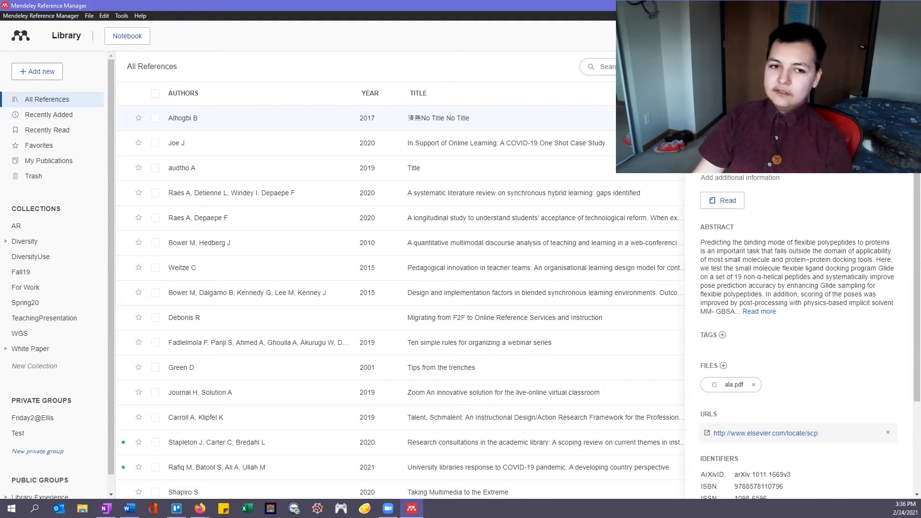
pyautogui.scroll(-2, 796, 292)
pyautogui.scroll(2, 796, 293)
pyautogui.scroll(-3, 806, 295)
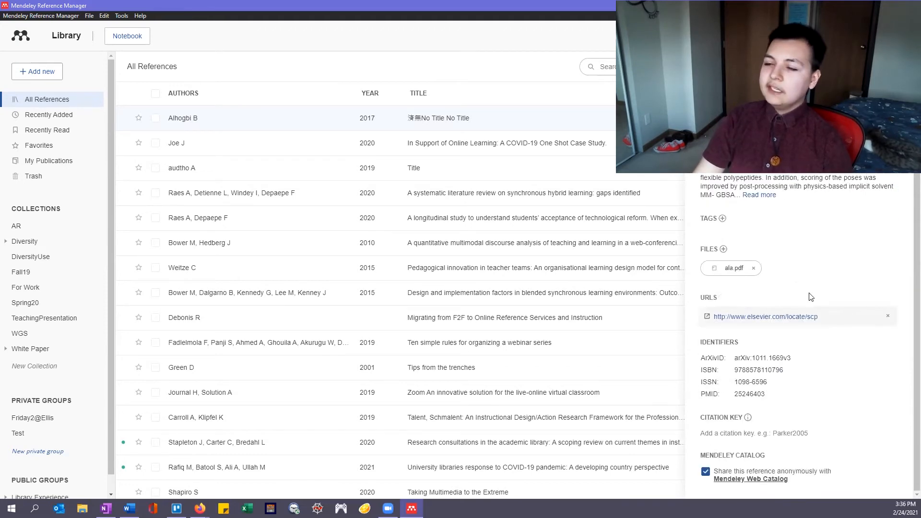
pyautogui.scroll(2, 810, 297)
pyautogui.click(800, 296)
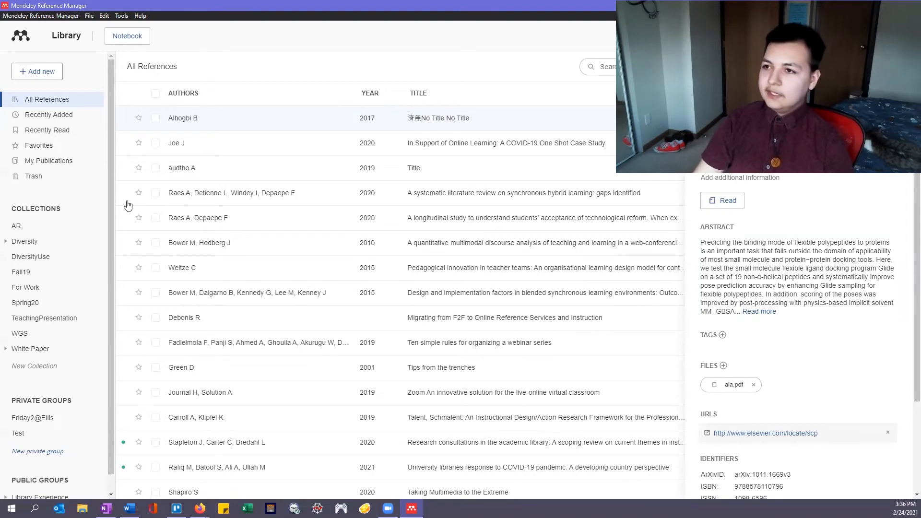
# Step: Examine the ways to add references: the picker for files from the computer and the library import formats
pyautogui.click(31, 73)
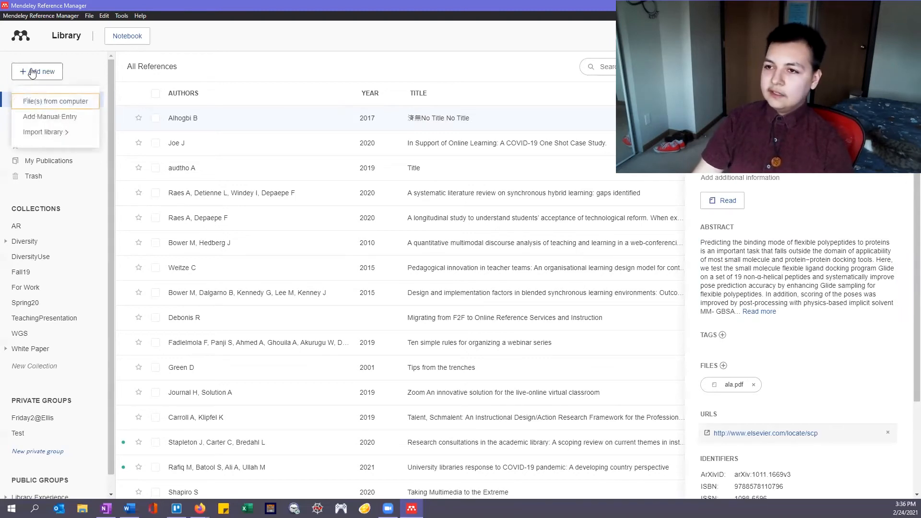
pyautogui.click(54, 104)
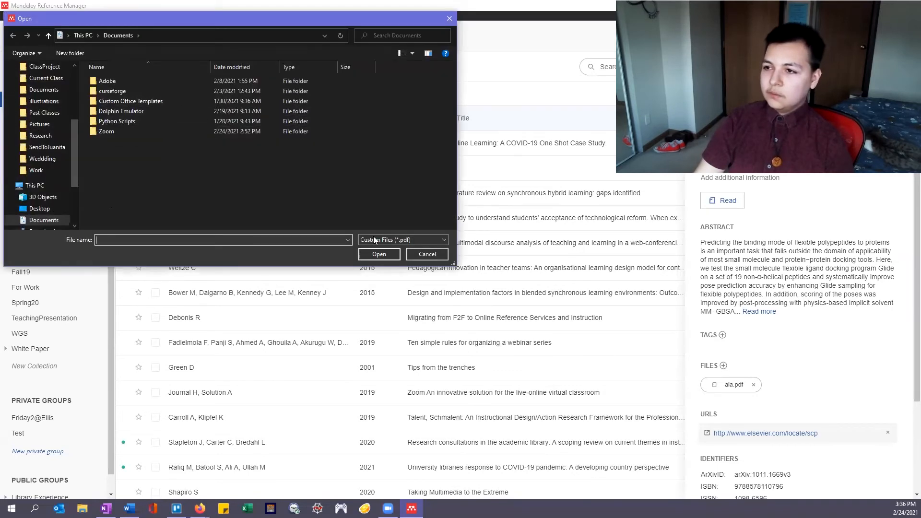
pyautogui.click(428, 256)
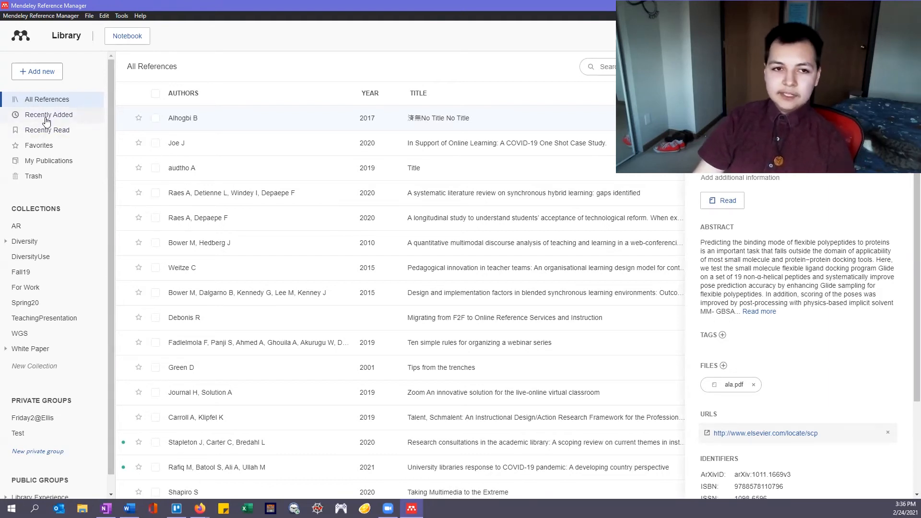
pyautogui.click(41, 71)
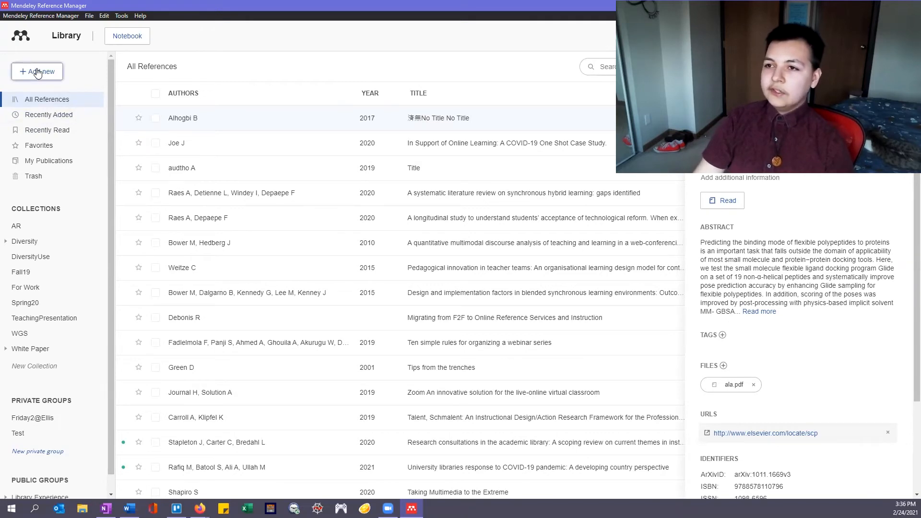
pyautogui.click(50, 132)
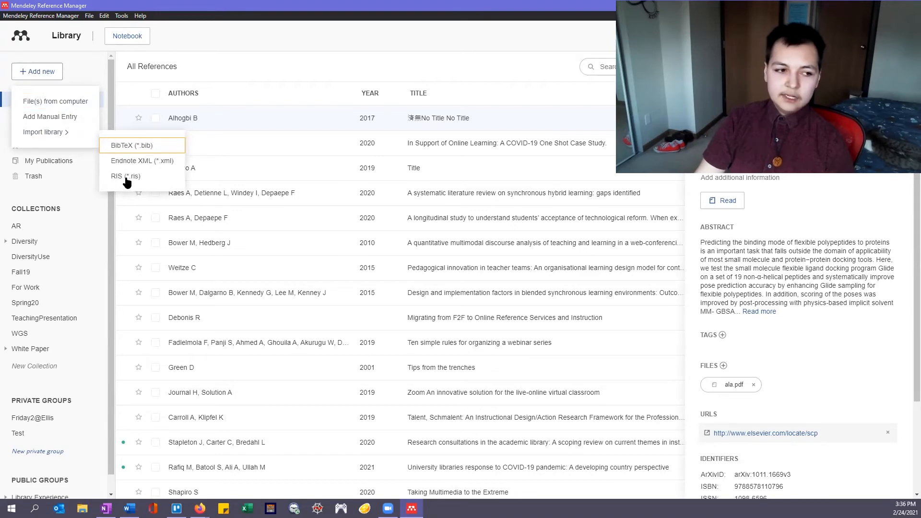
pyautogui.click(232, 76)
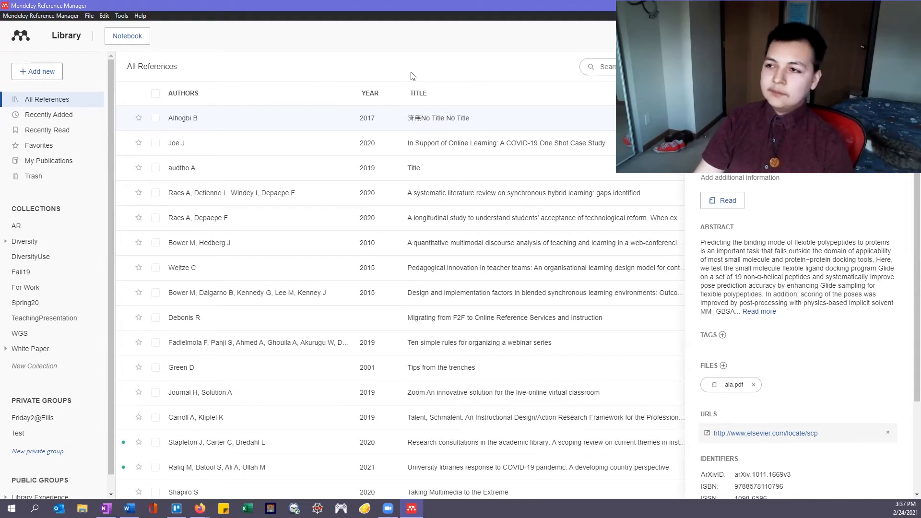
# Step: Open the details of the 2019 reference titled "Title"
pyautogui.click(420, 166)
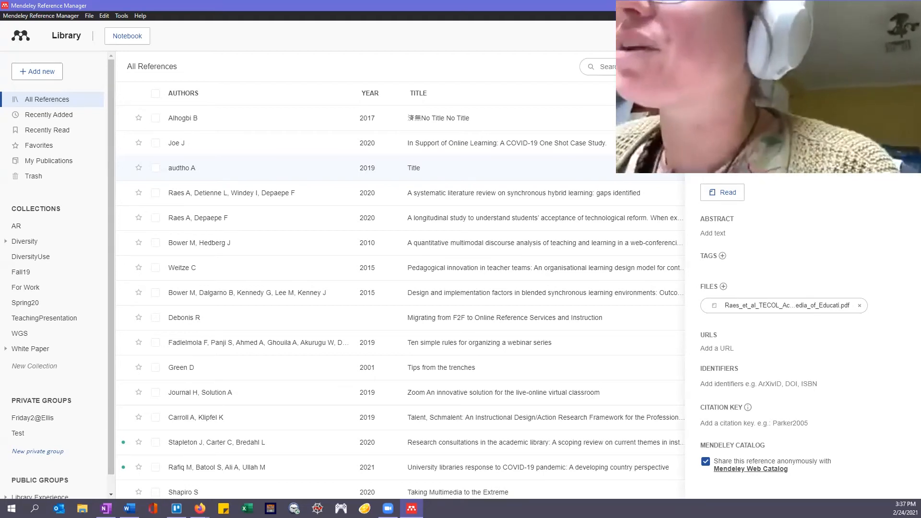
pyautogui.press('super+e')
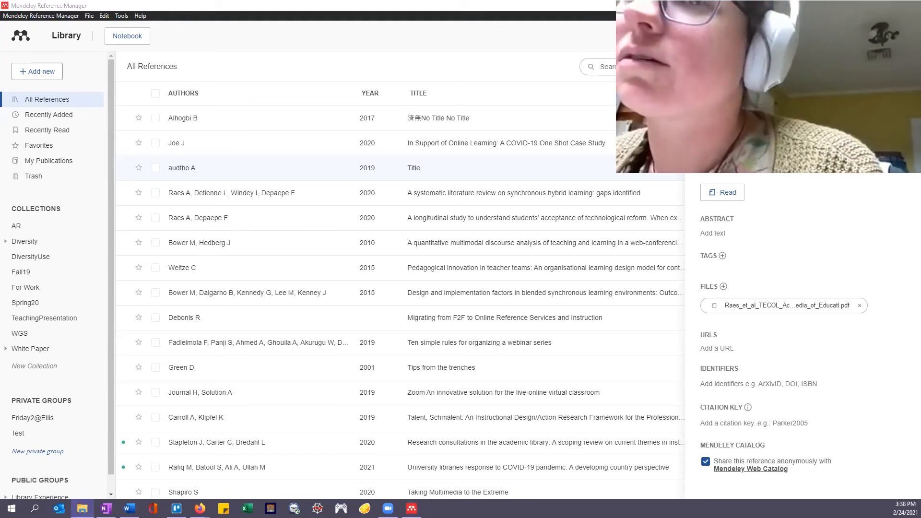
pyautogui.click(4, 64)
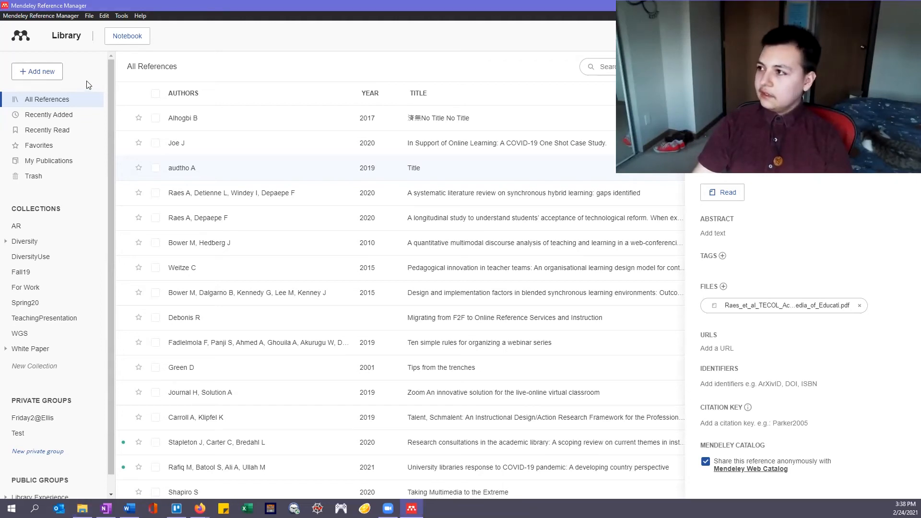
# Step: Add 9437 Marketing.pdf from the D drive's Downloads folder to the library and open the new reference's details
pyautogui.click(44, 77)
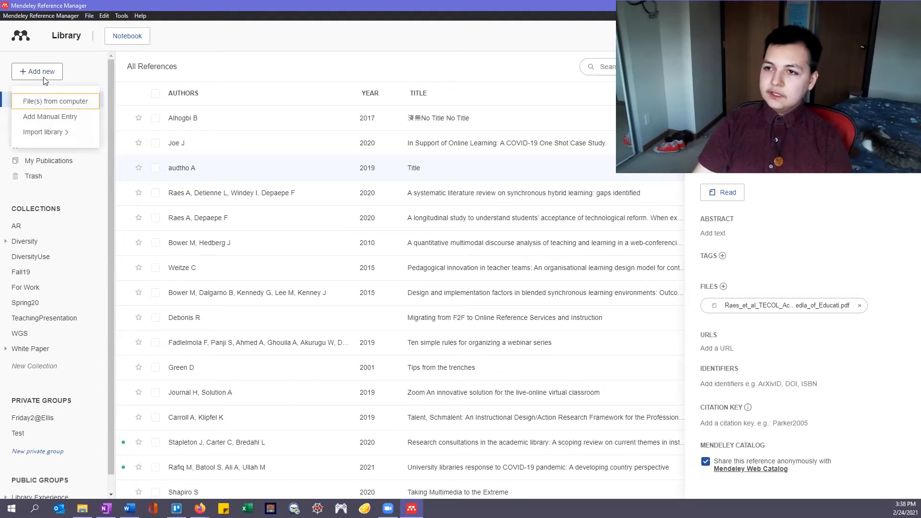
pyautogui.click(46, 102)
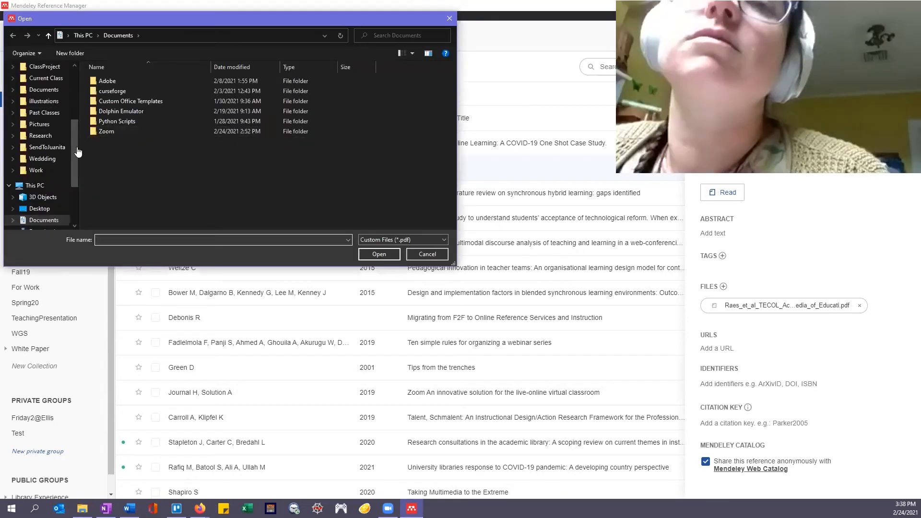
pyautogui.scroll(4, 42, 111)
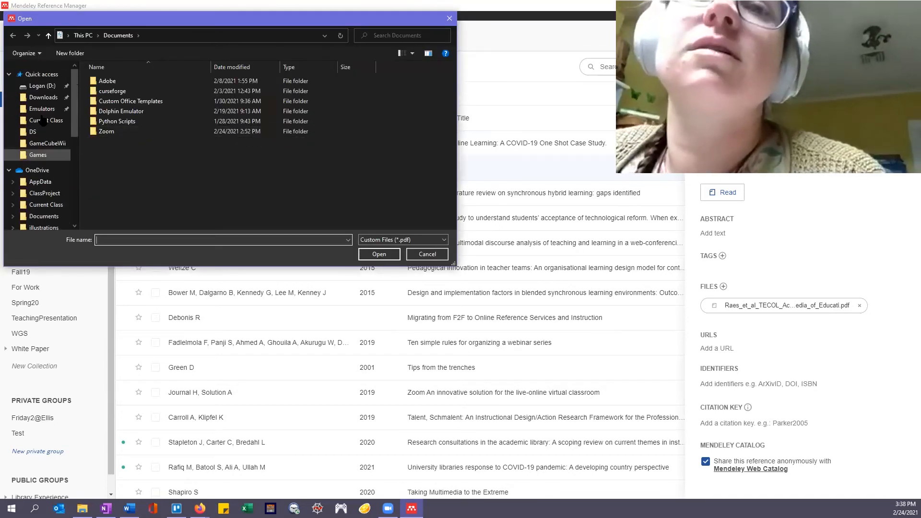
pyautogui.click(42, 85)
pyautogui.click(43, 97)
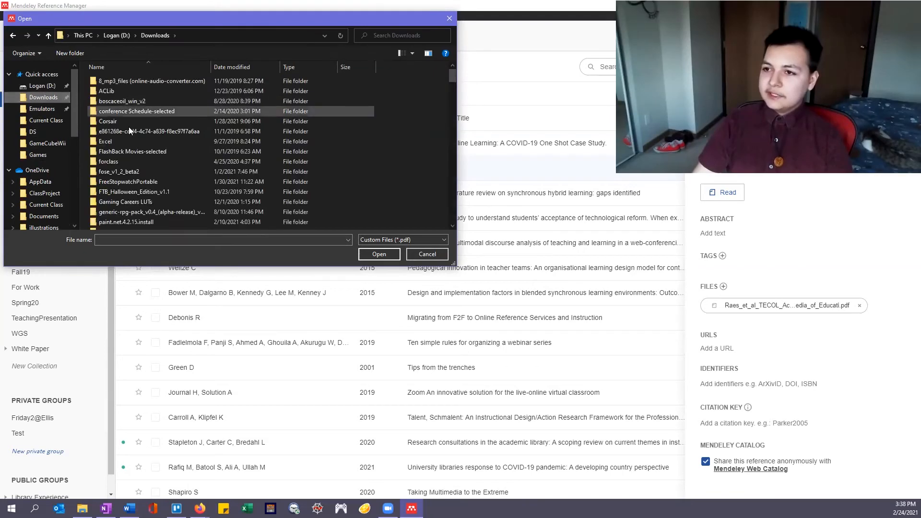
pyautogui.scroll(-12, 128, 127)
pyautogui.click(137, 165)
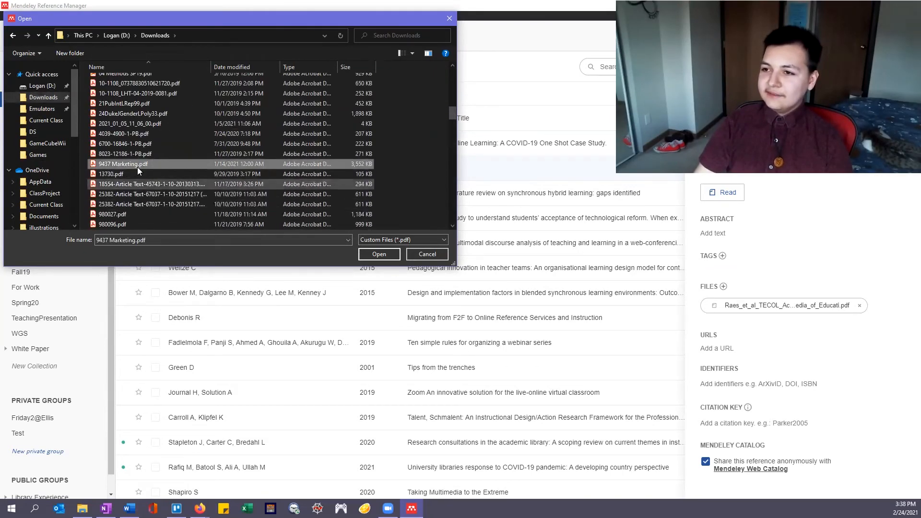
pyautogui.click(376, 254)
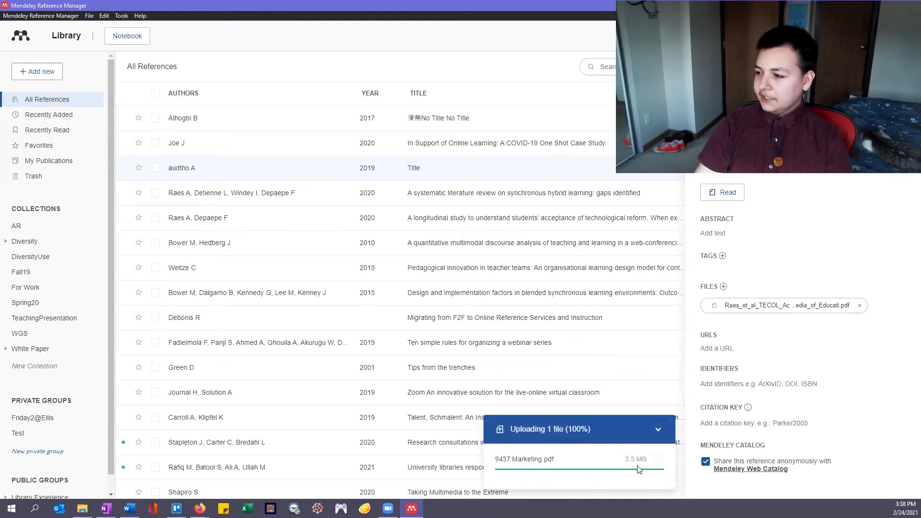
pyautogui.click(658, 429)
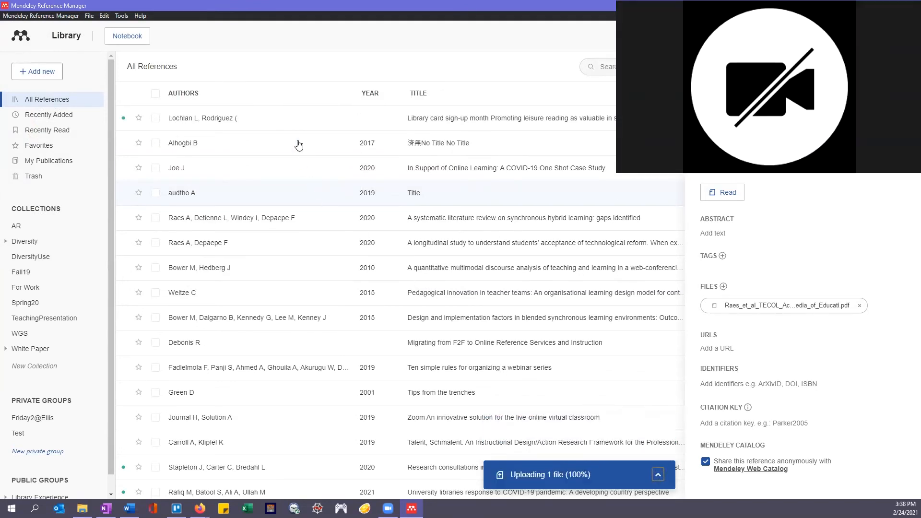
pyautogui.click(208, 120)
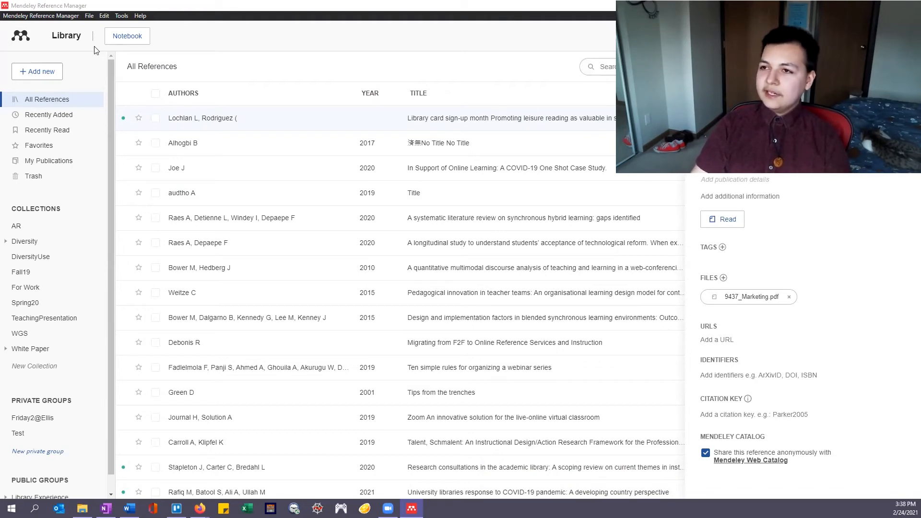
# Step: Check the export command available for the whole Mendeley library
pyautogui.click(88, 16)
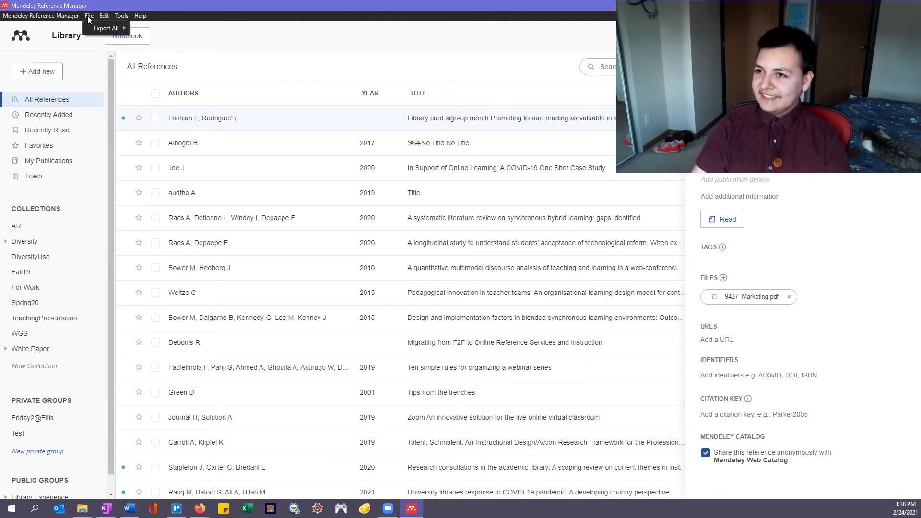
pyautogui.click(356, 48)
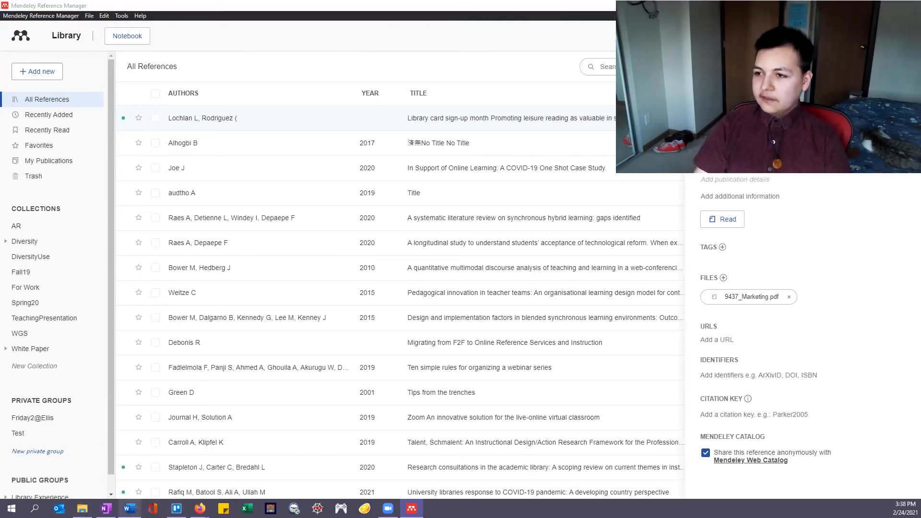
# Step: Switch to the blank Word document, maximize its window and show the referencing tools
pyautogui.click(130, 509)
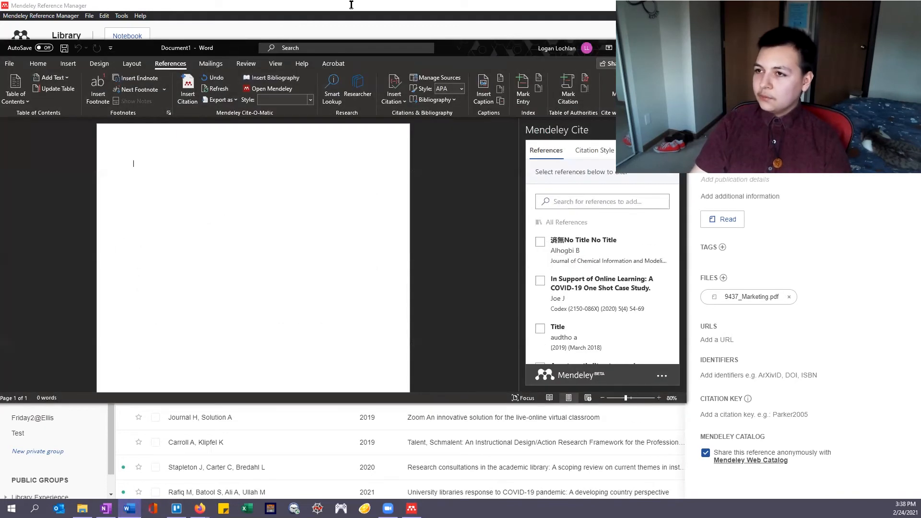
pyautogui.moveTo(352, 5); pyautogui.dragTo(351, 0)
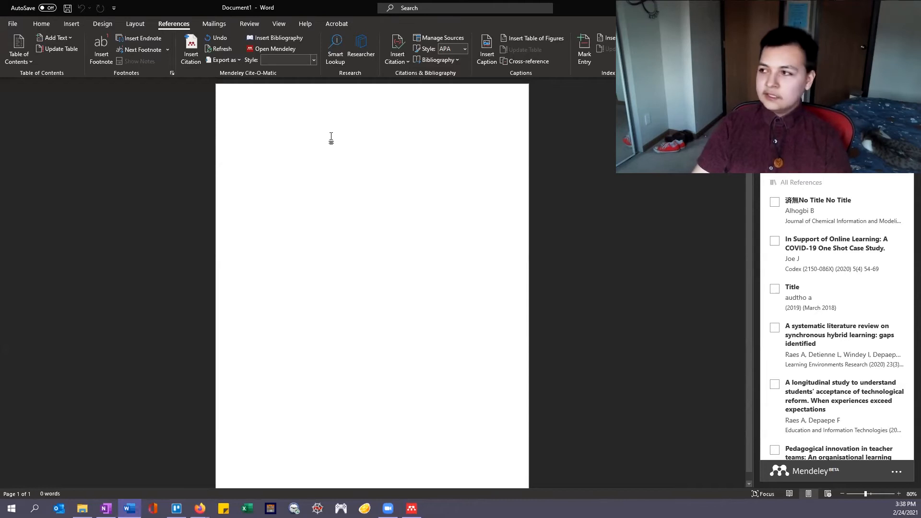
pyautogui.scroll(-1, 817, 228)
pyautogui.scroll(1, 817, 230)
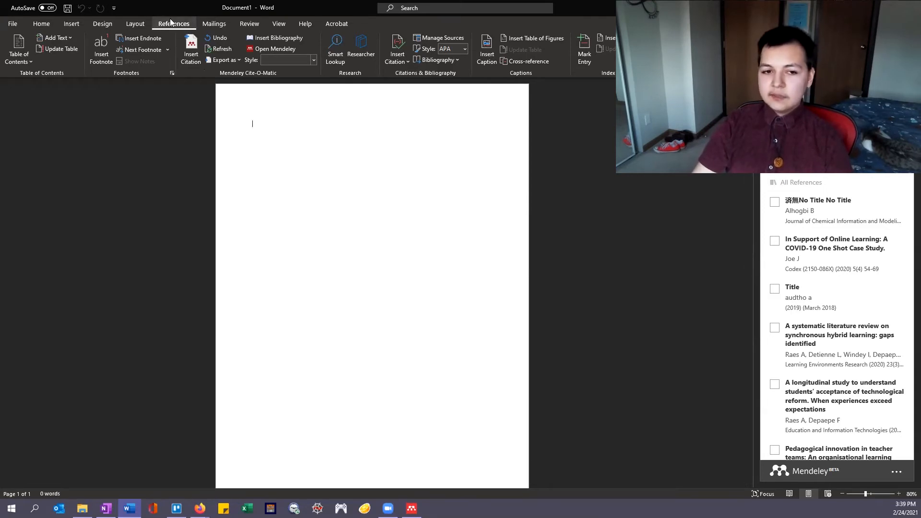
pyautogui.click(47, 23)
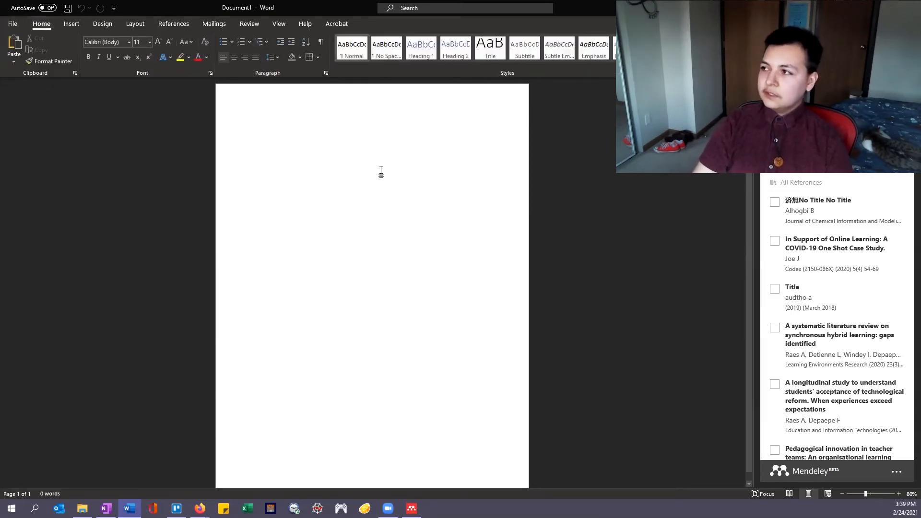
pyautogui.click(171, 23)
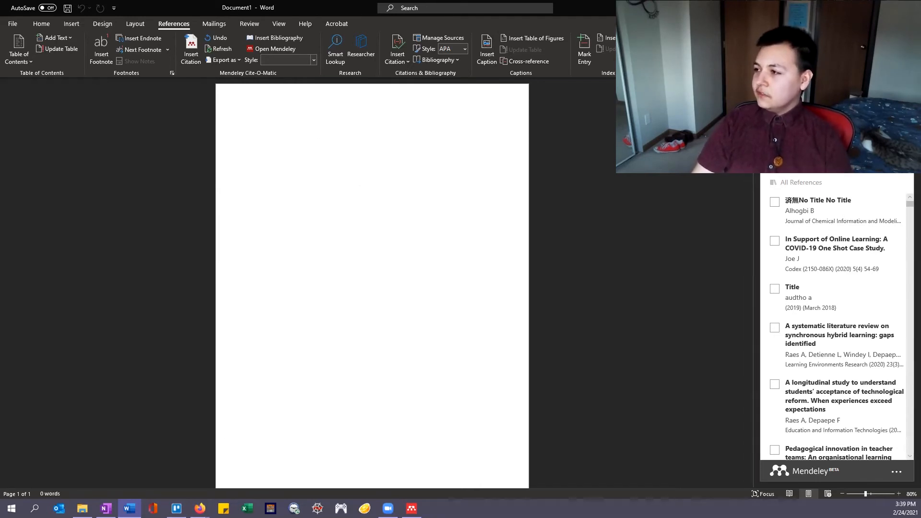
# Step: Browse the library references listed in the Mendeley Cite add-in
pyautogui.scroll(-10, 840, 308)
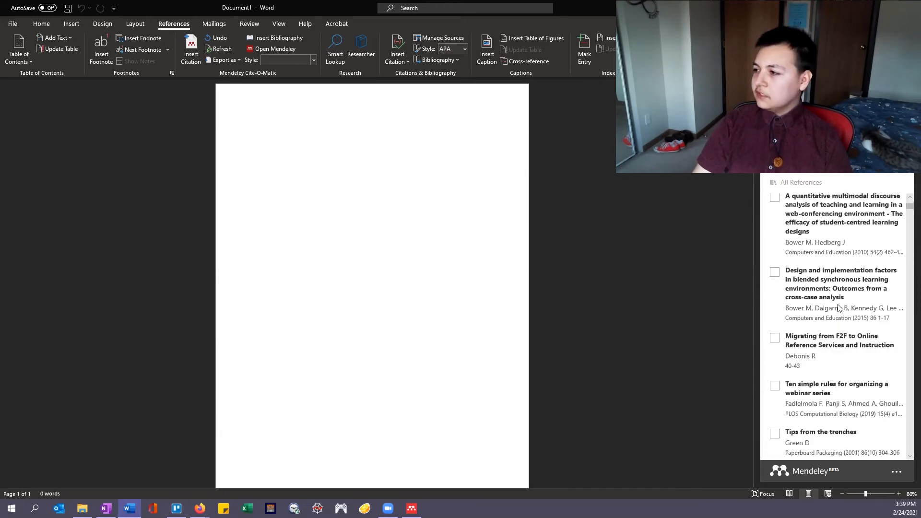
pyautogui.scroll(-15, 840, 307)
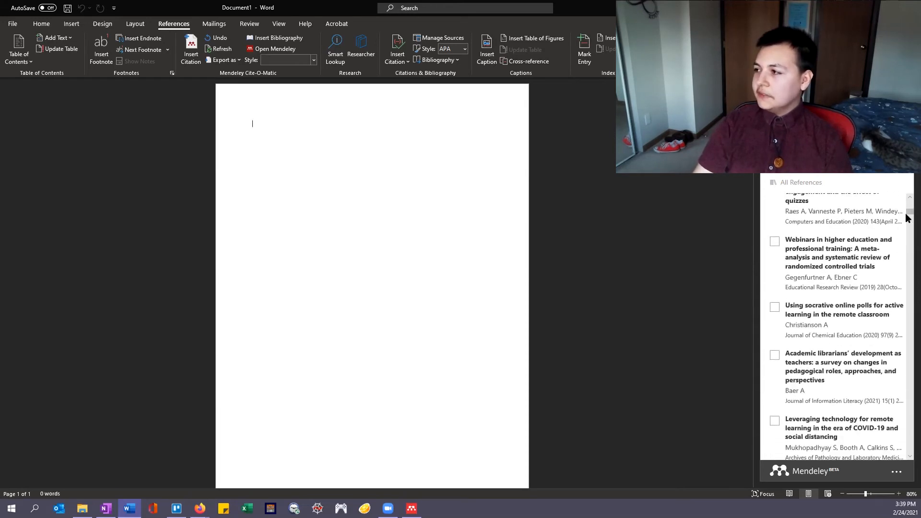
pyautogui.moveTo(906, 249); pyautogui.dragTo(906, 178)
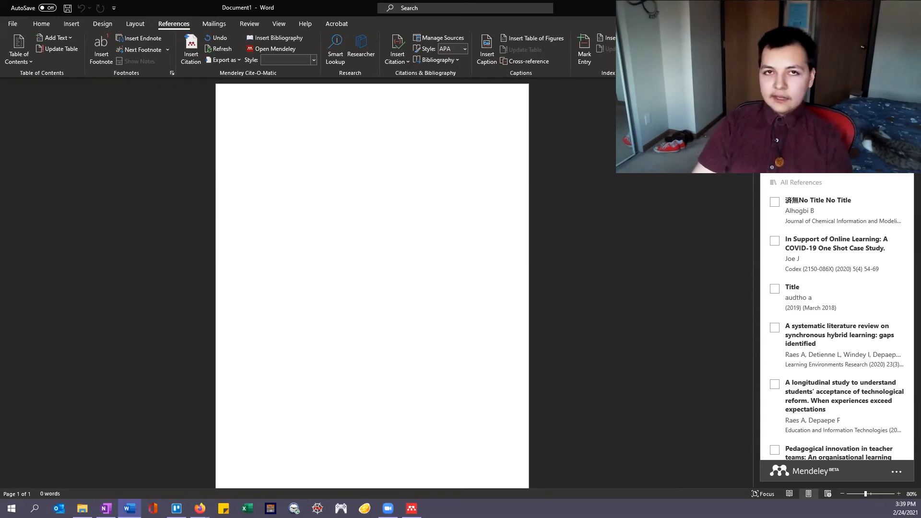
# Step: Change the Mendeley Cite citation style to Chicago Manual of Style 17th edition (author-date)
pyautogui.click(840, 117)
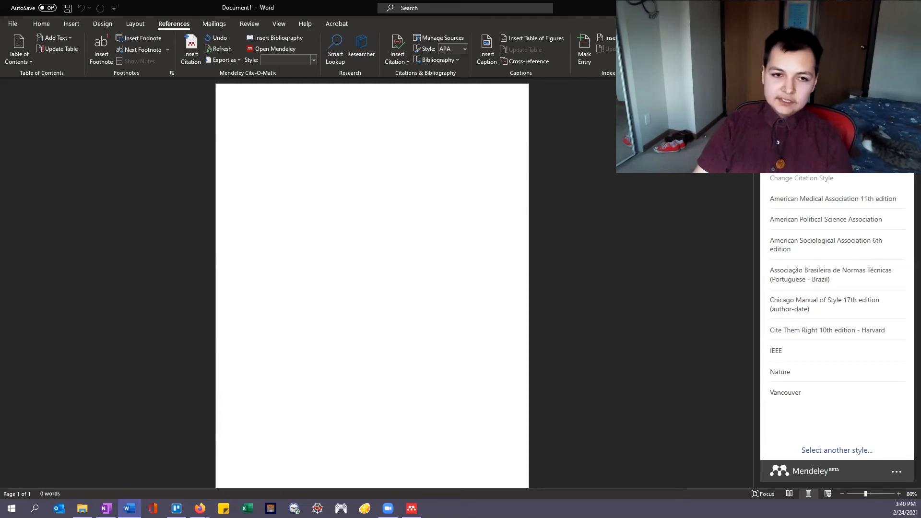
pyautogui.click(822, 310)
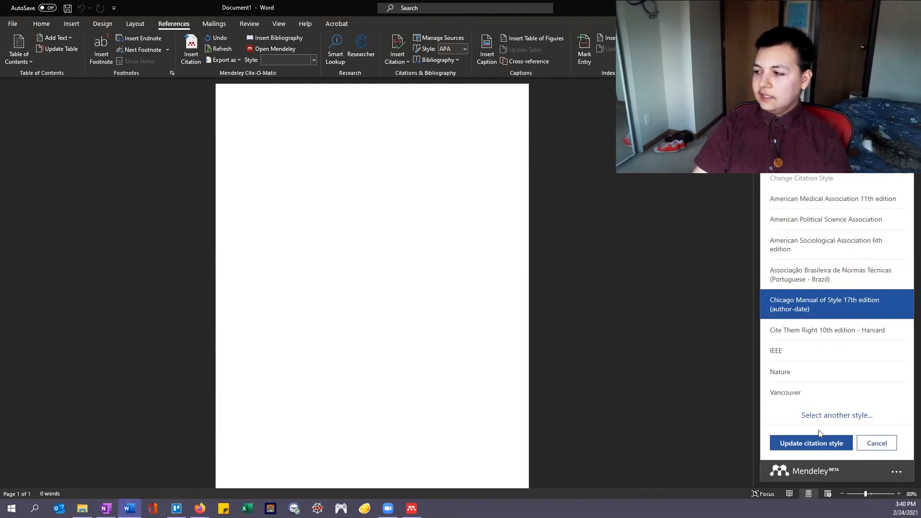
pyautogui.click(811, 443)
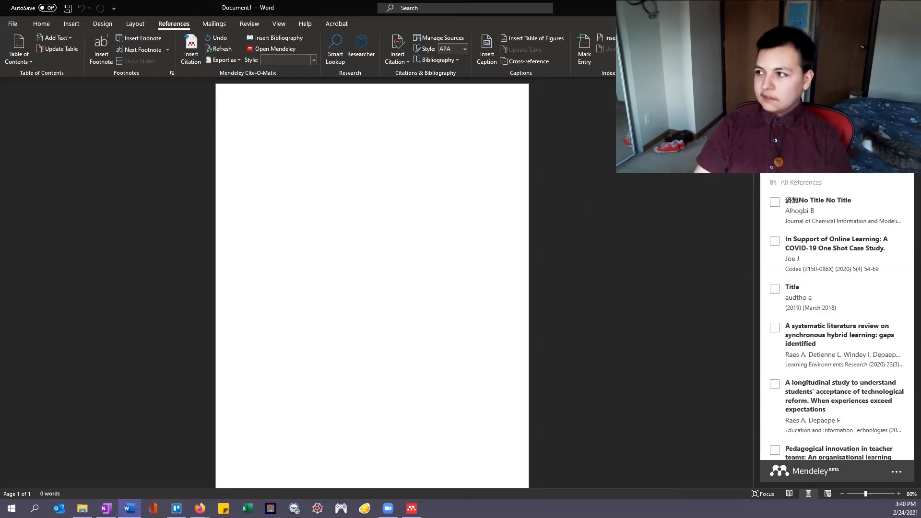
# Step: Insert one combined citation for "No Title No Title", "In Support of Online Learning", "Title" and "A systematic literature review on synchronous hybrid learning"
pyautogui.click(775, 202)
pyautogui.click(775, 245)
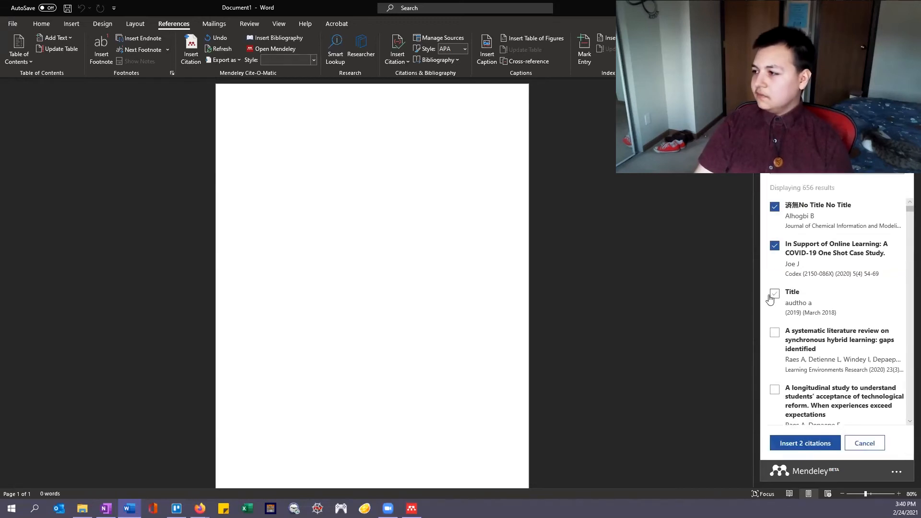
pyautogui.click(775, 308)
pyautogui.click(776, 351)
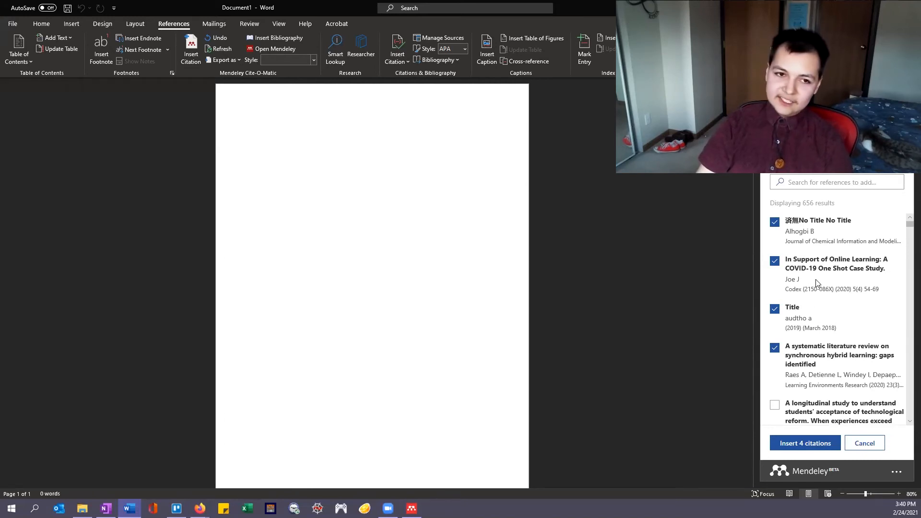
pyautogui.click(823, 443)
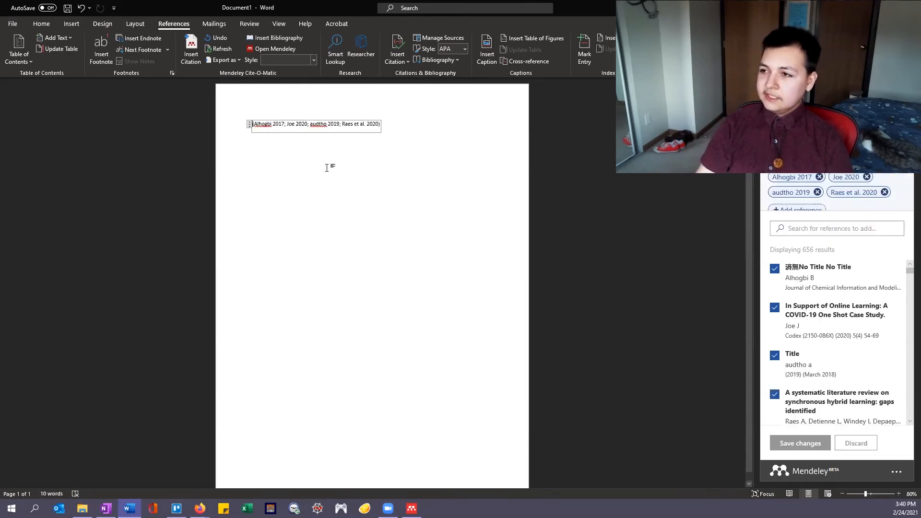
# Step: Examine the inserted four-reference citation up close and compare its last entry with that reference's author list
pyautogui.scroll(7, 326, 167)
pyautogui.scroll(7, 161, 197)
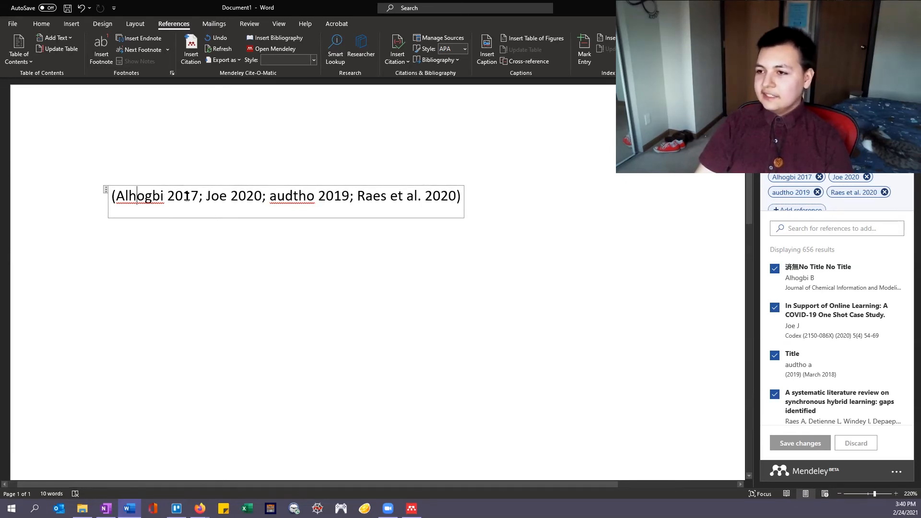
pyautogui.click(277, 197)
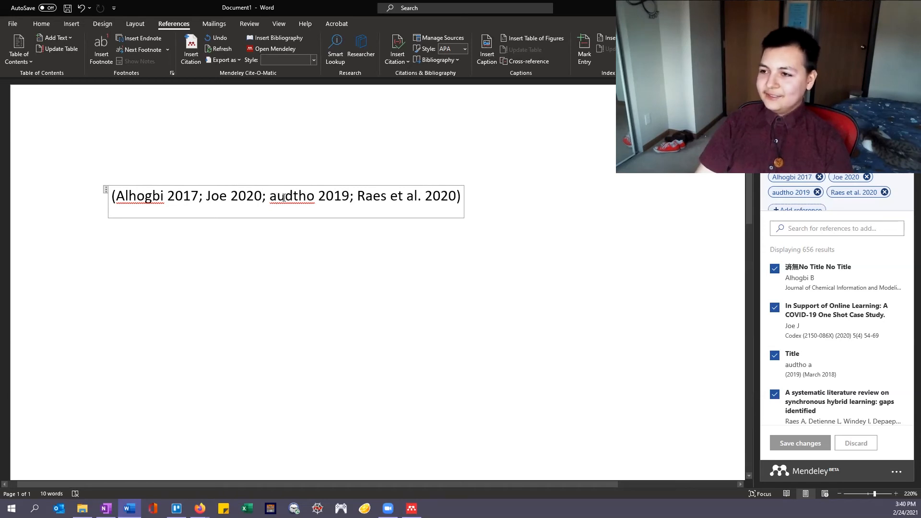
pyautogui.doubleClick(284, 197)
pyautogui.press('Right')
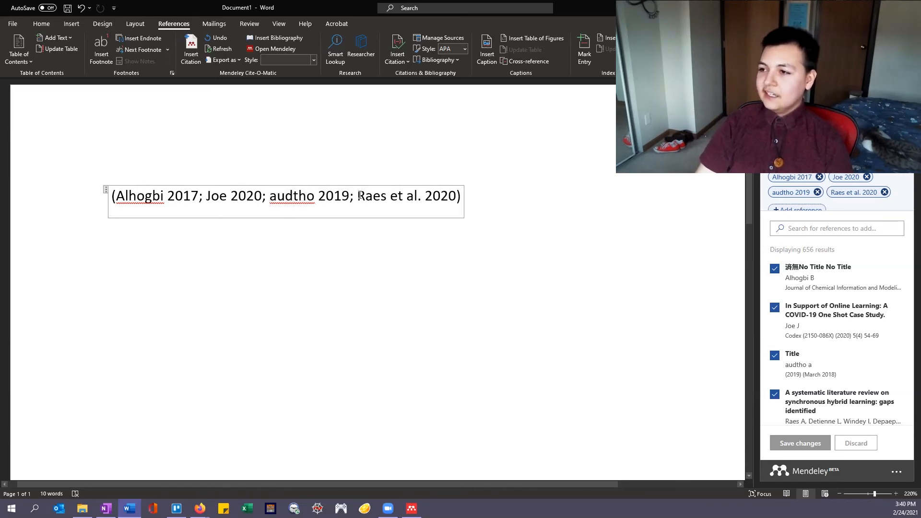
pyautogui.click(366, 195)
pyautogui.click(458, 195)
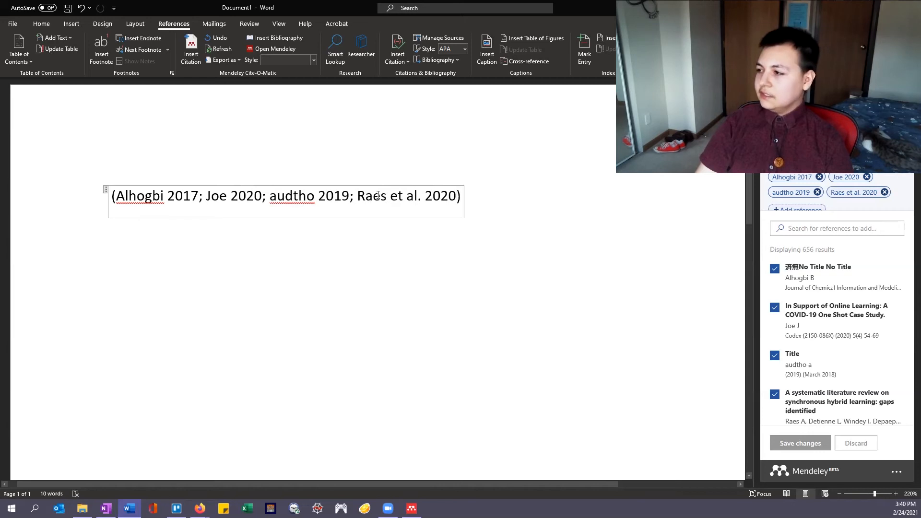
pyautogui.scroll(-1, 796, 346)
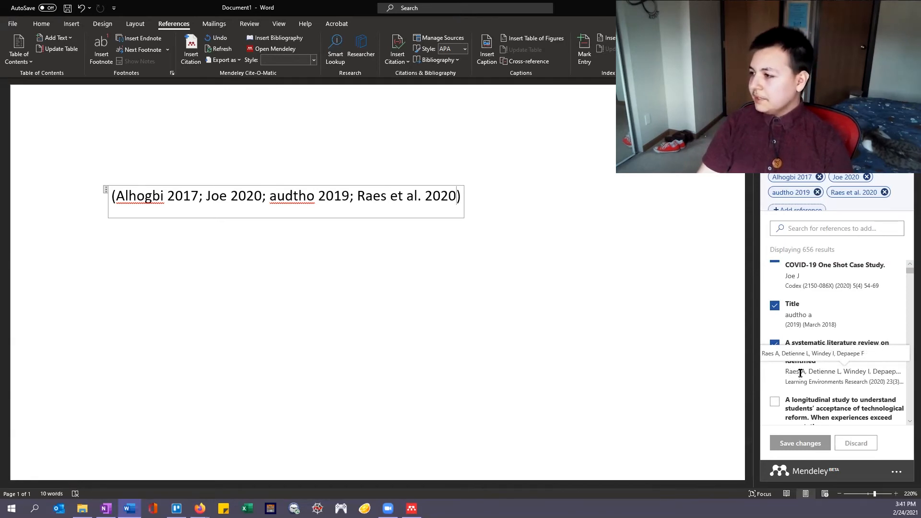
pyautogui.click(397, 194)
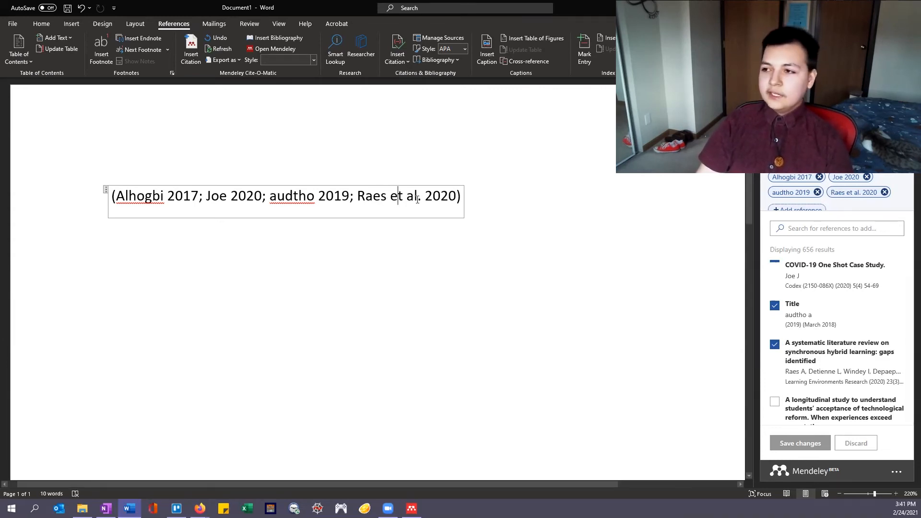
# Step: Add the sample sentence "Slkdjfoijwaef." on a new line below the citation, leaving a blank line between them
pyautogui.click(467, 201)
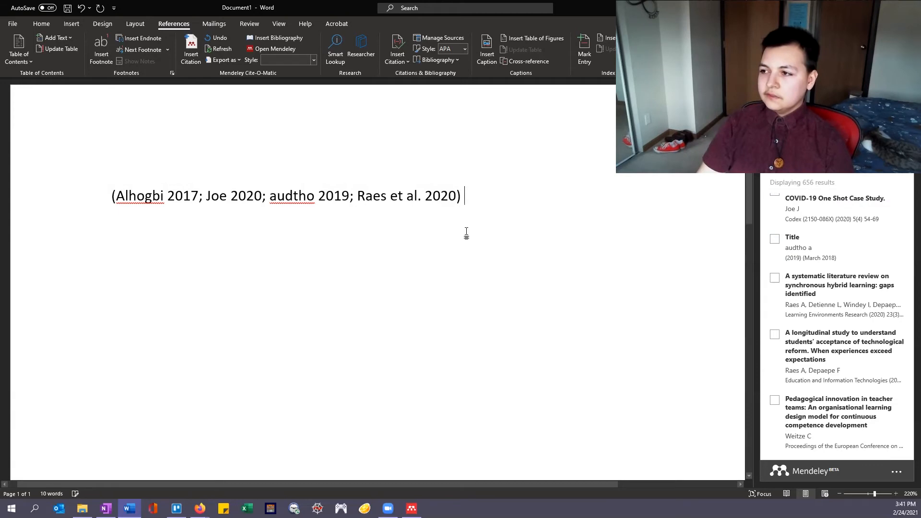
pyautogui.press('Return')
pyautogui.press('Return')
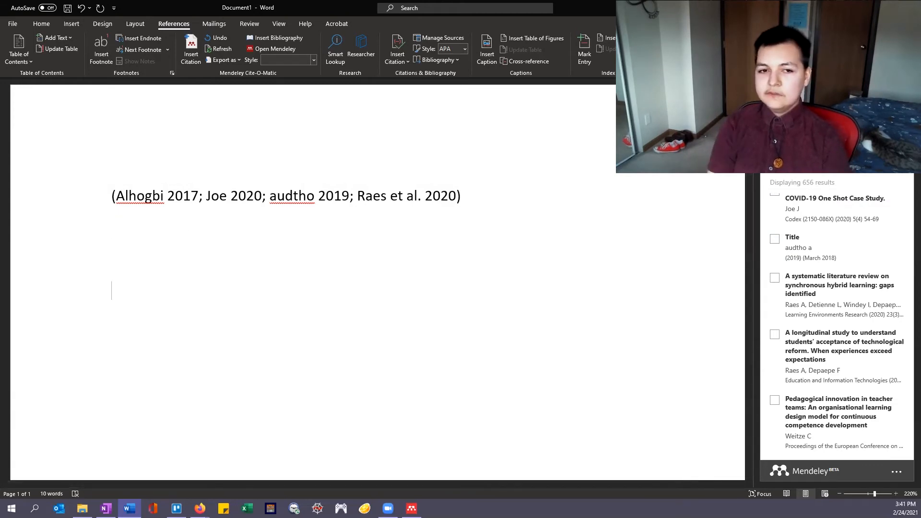
pyautogui.write('slkdjfoijwaef')
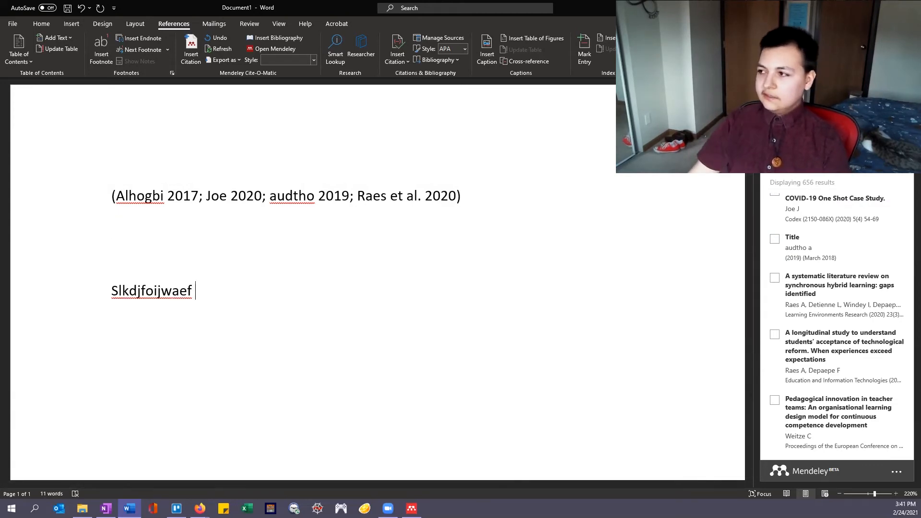
pyautogui.press('BackSpace')
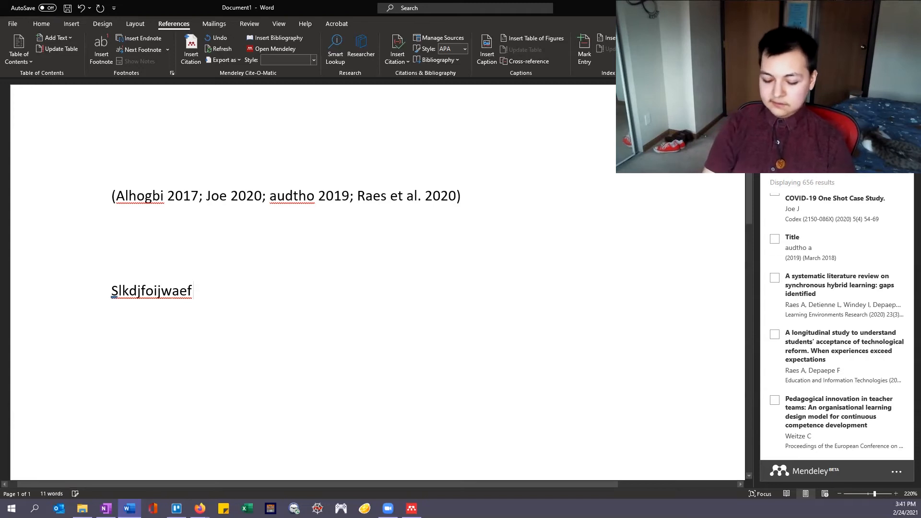
pyautogui.write('.')
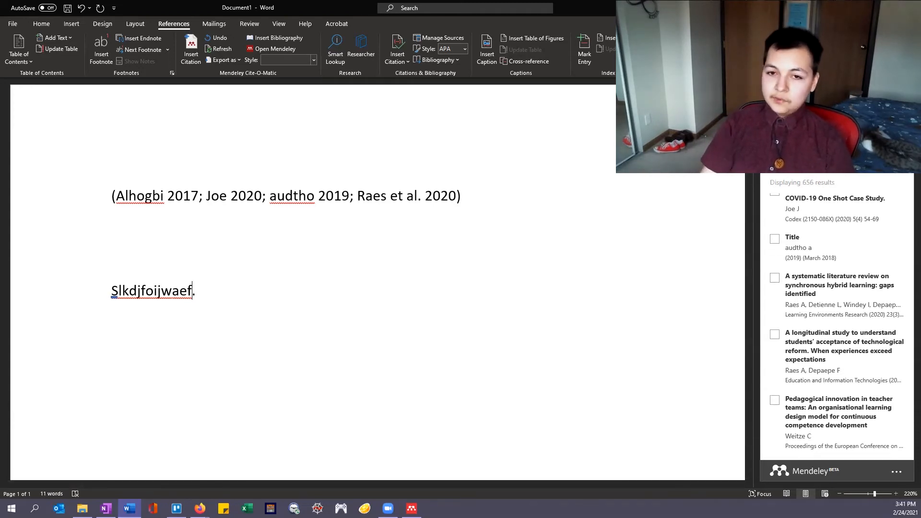
# Step: Cite "A longitudinal study to understand students' acceptance of technological reform" and "Pedagogical innovation in teacher teams" together before the sample sentence's period
pyautogui.click(775, 335)
pyautogui.click(775, 406)
pyautogui.click(802, 445)
pyautogui.scroll(-3, 347, 252)
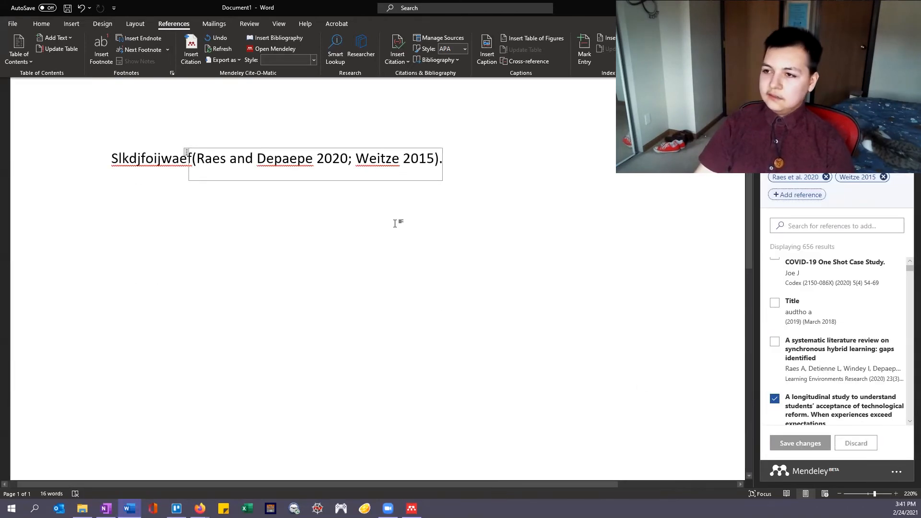
# Step: Start new lines after the sample sentence and insert the Mendeley Cite bibliography there
pyautogui.click(521, 182)
pyautogui.scroll(2, 519, 194)
pyautogui.scroll(1, 547, 259)
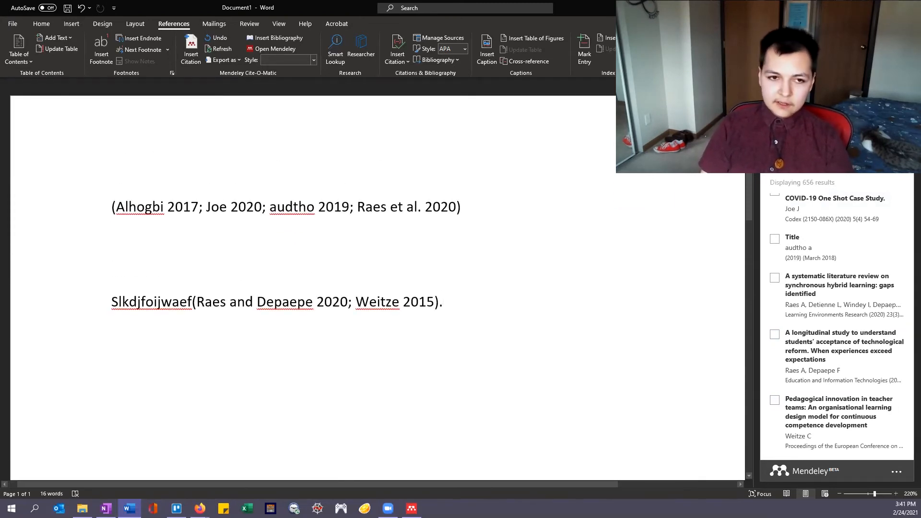
pyautogui.press('Return')
pyautogui.press('Return')
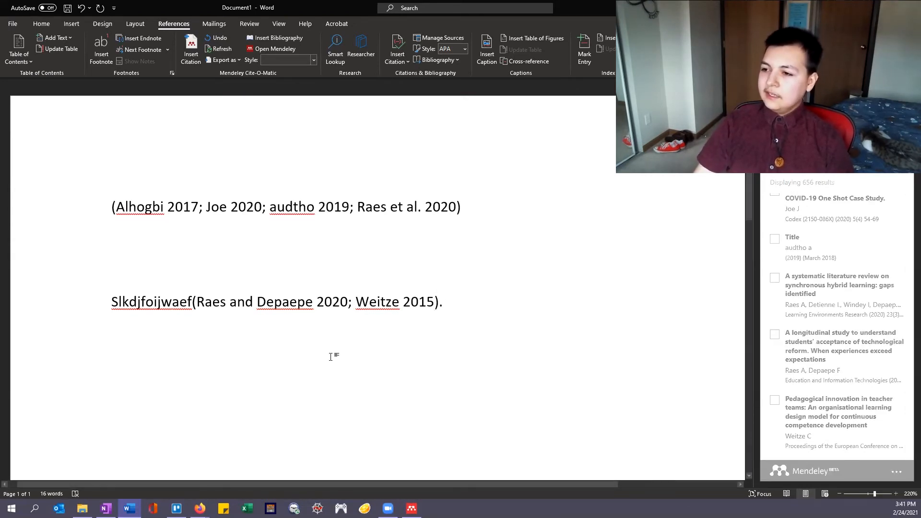
# Step: Examine the entries of the generated bibliography below the sample sentence
pyautogui.scroll(-10, 330, 357)
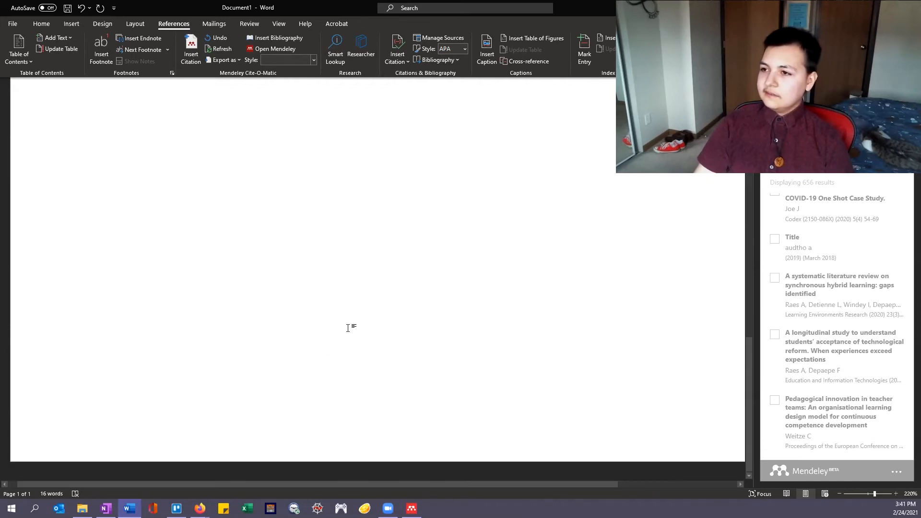
pyautogui.scroll(10, 348, 329)
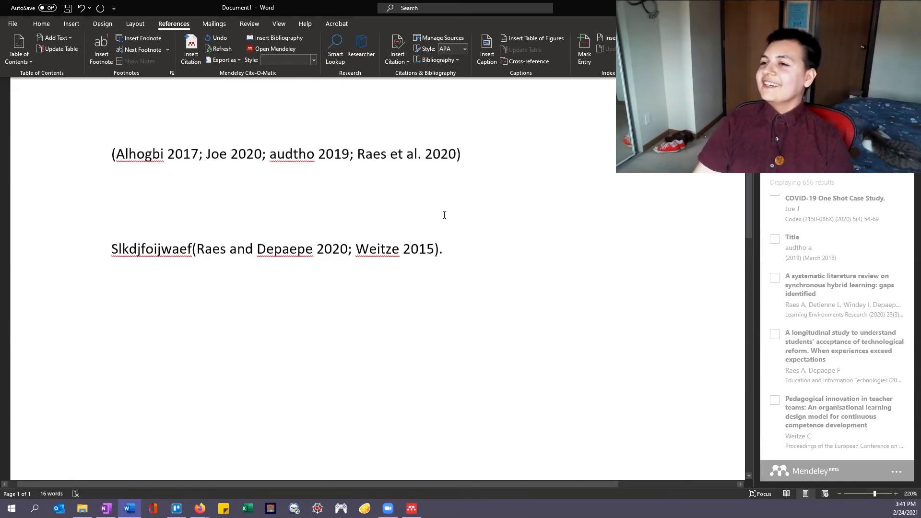
pyautogui.scroll(2, 440, 228)
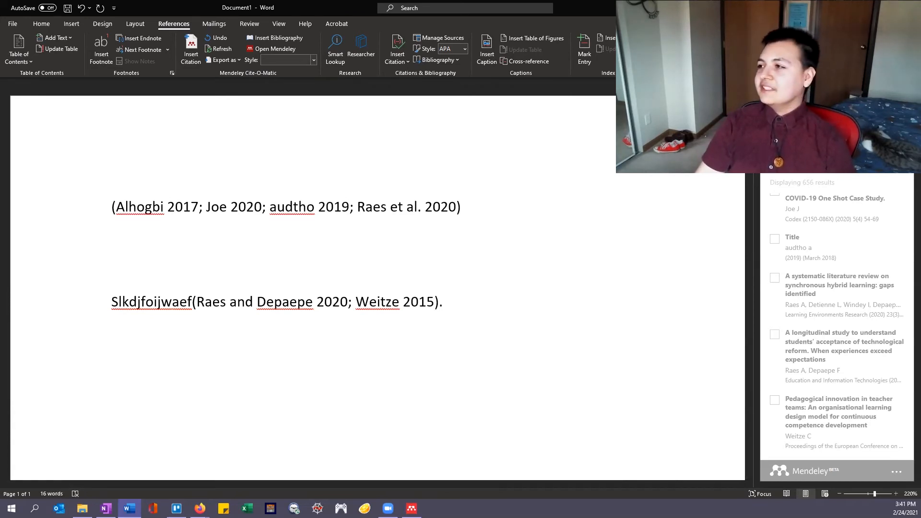
pyautogui.scroll(-9, 391, 292)
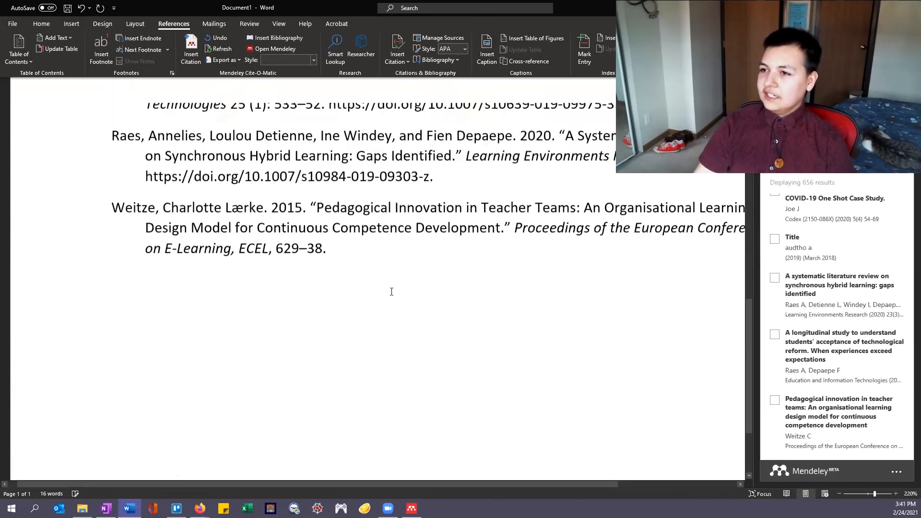
pyautogui.scroll(2, 421, 279)
pyautogui.scroll(-6, 421, 279)
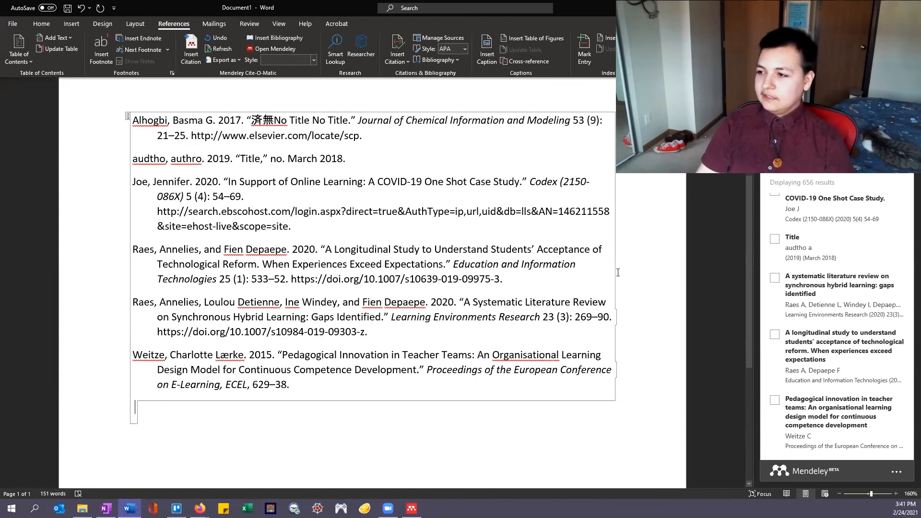
pyautogui.click(233, 422)
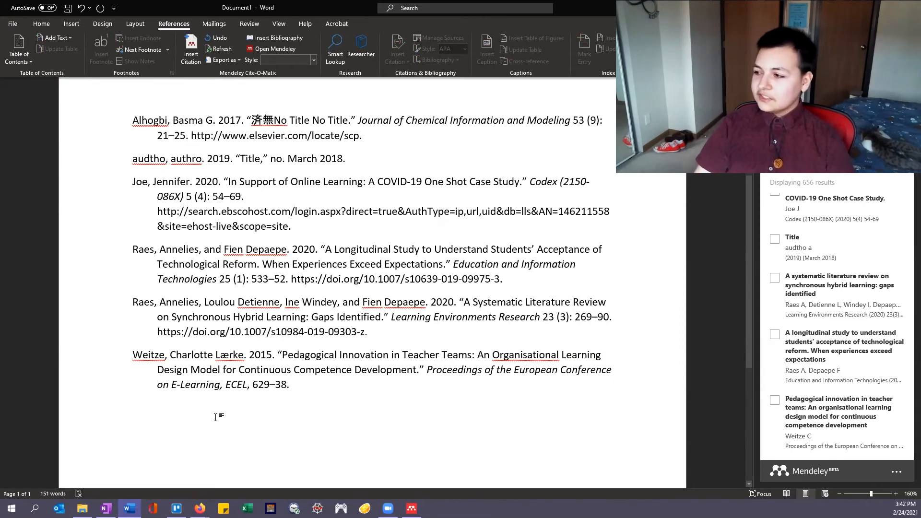
pyautogui.scroll(3, 216, 425)
pyautogui.scroll(-2, 219, 435)
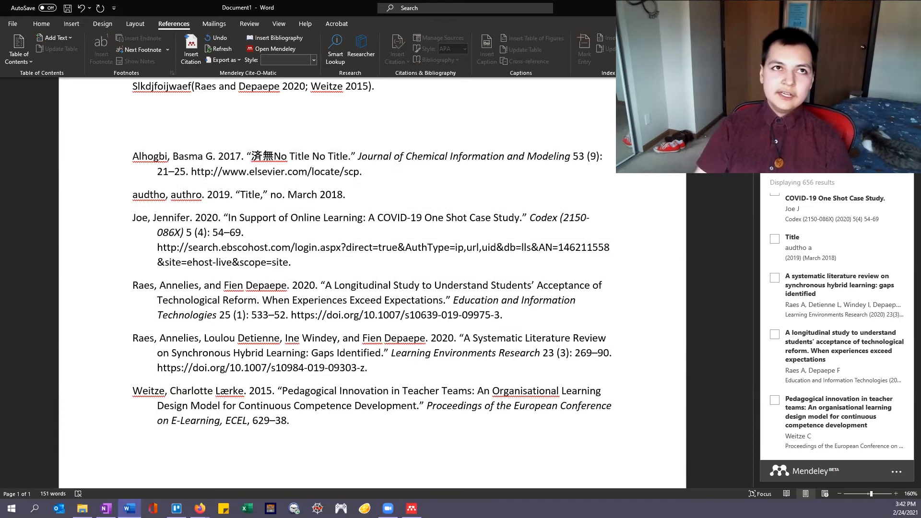
# Step: Switch to the "Choosing a Citation Manager" presentation, present it from the Mendeley Demo slide and advance to the Mendeley Support slide
pyautogui.hotkey('alt', 'Tab')
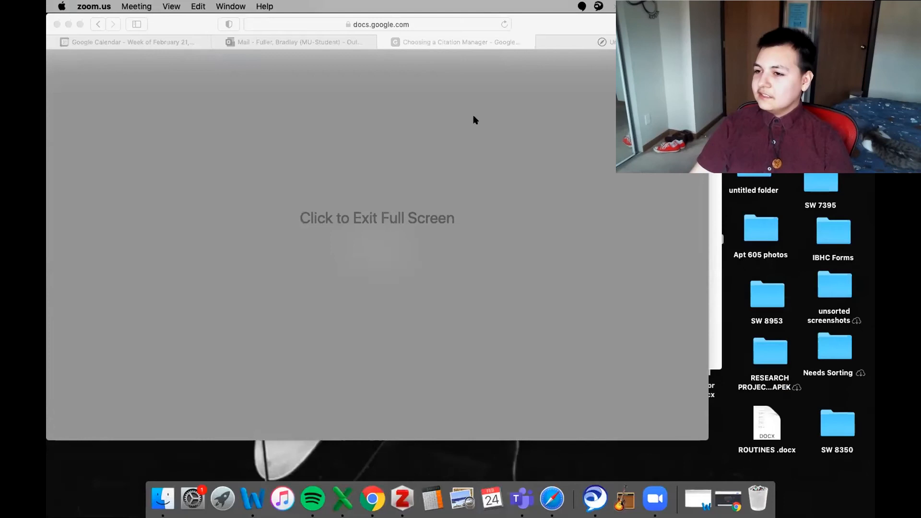
pyautogui.click(473, 119)
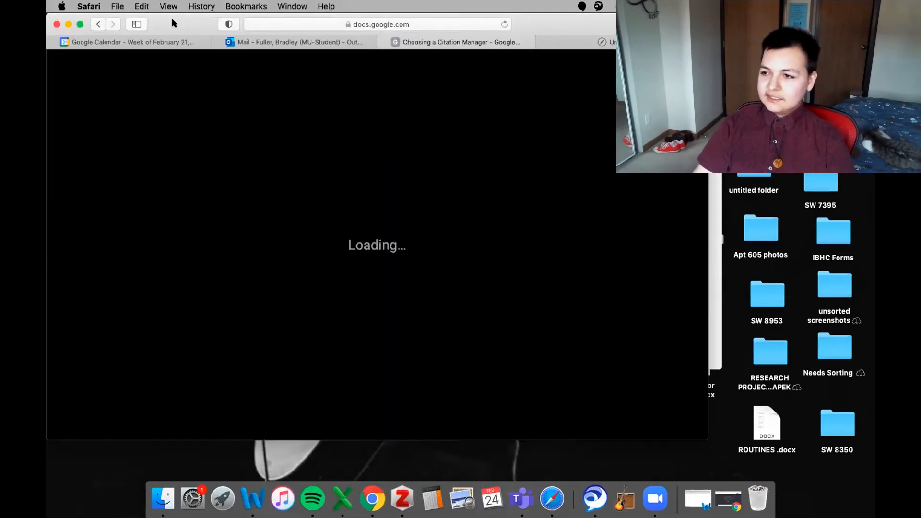
pyautogui.moveTo(172, 19); pyautogui.dragTo(172, 59)
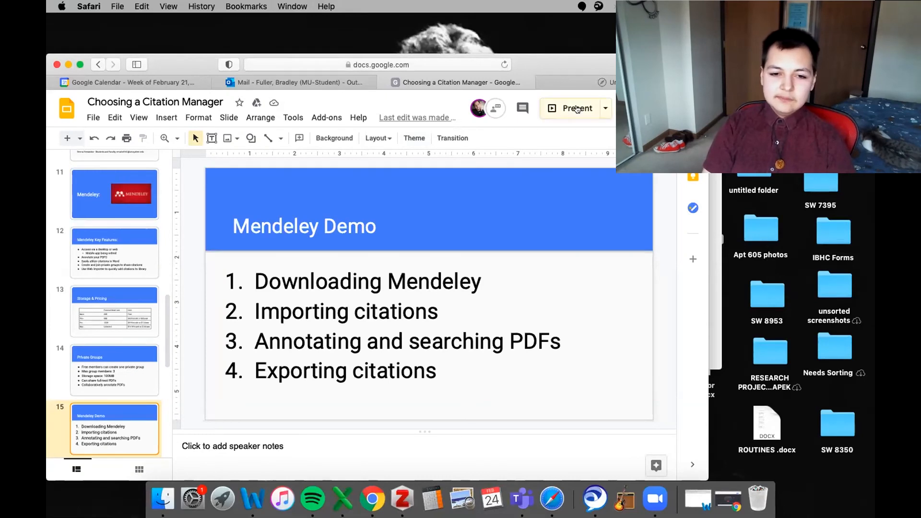
pyautogui.click(578, 109)
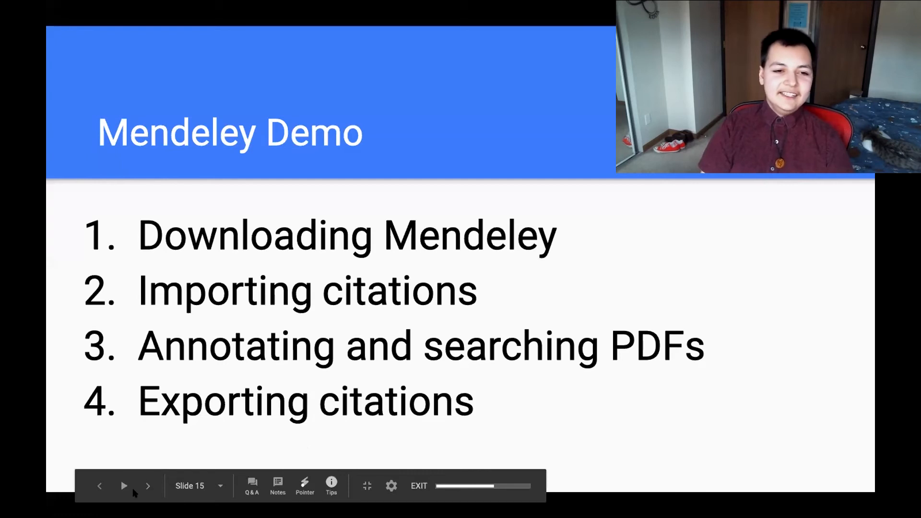
pyautogui.click(146, 485)
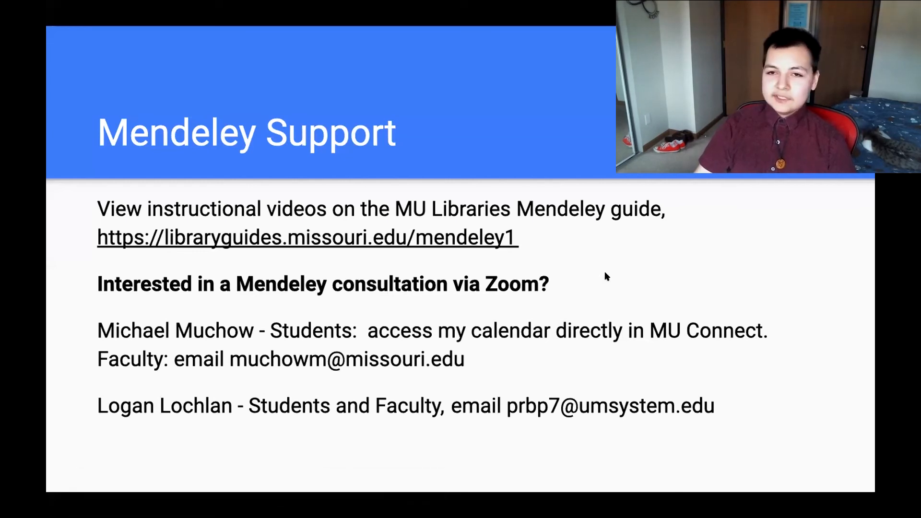
# Step: End the slideshow at the Zotero Layout slide and minimize the presentation window
pyautogui.moveTo(180, 476)
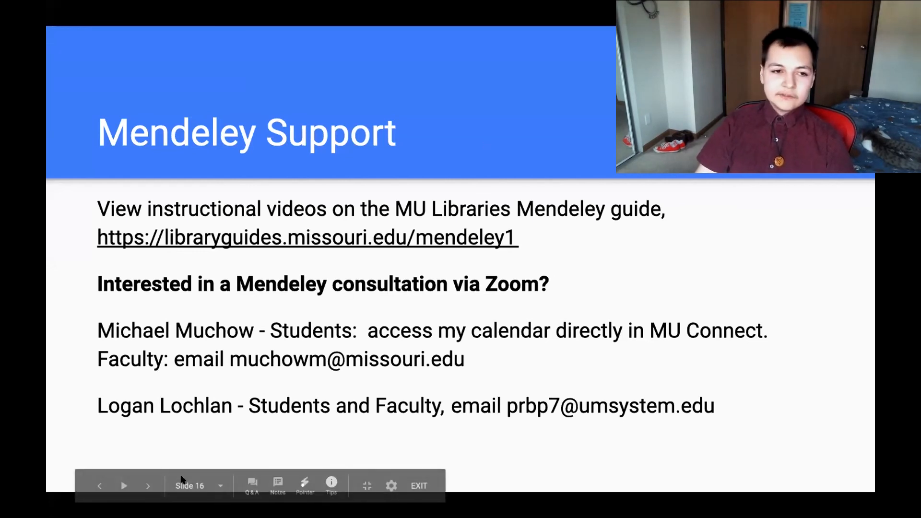
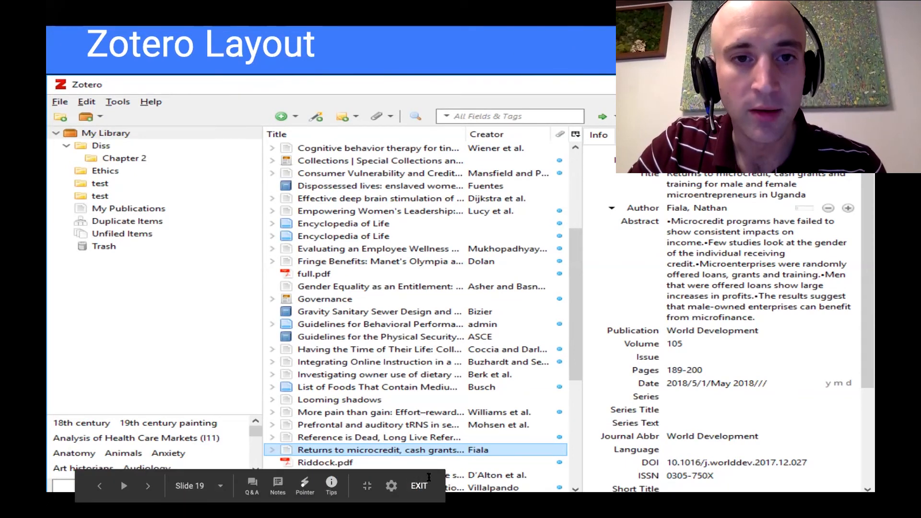
pyautogui.click(418, 485)
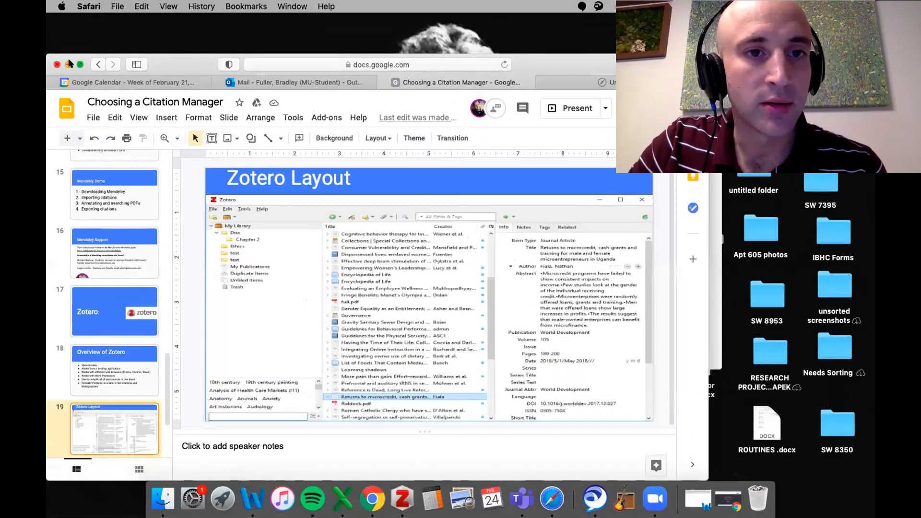
pyautogui.click(70, 64)
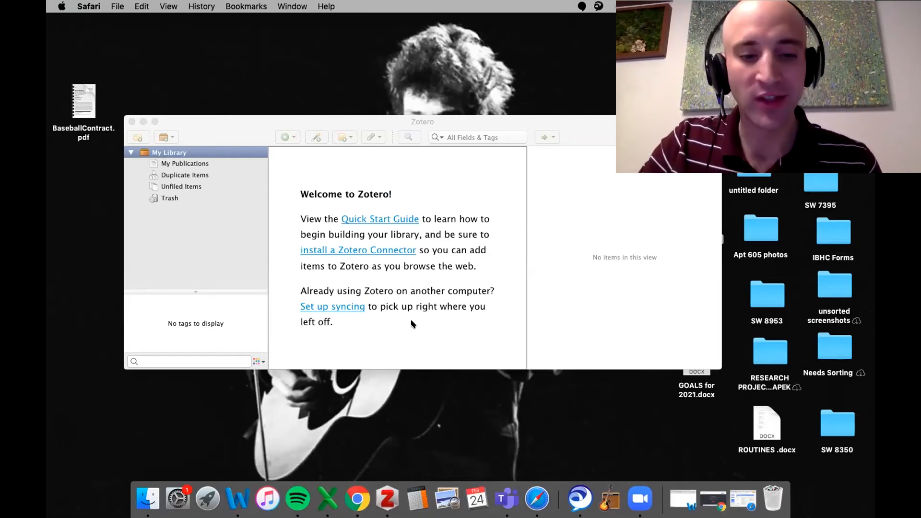
# Step: Switch to Chrome, open the Zotero download page and examine the Zotero Connectors offered for other browsers
pyautogui.click(357, 502)
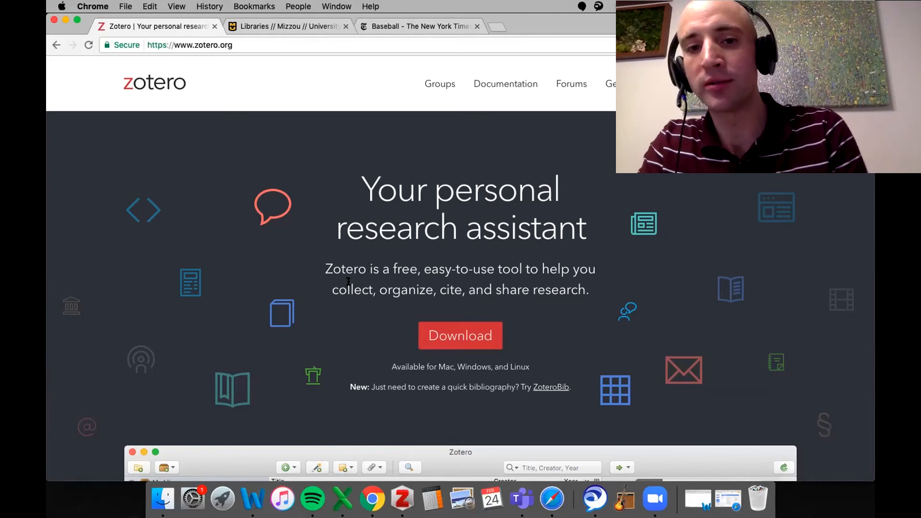
pyautogui.click(465, 338)
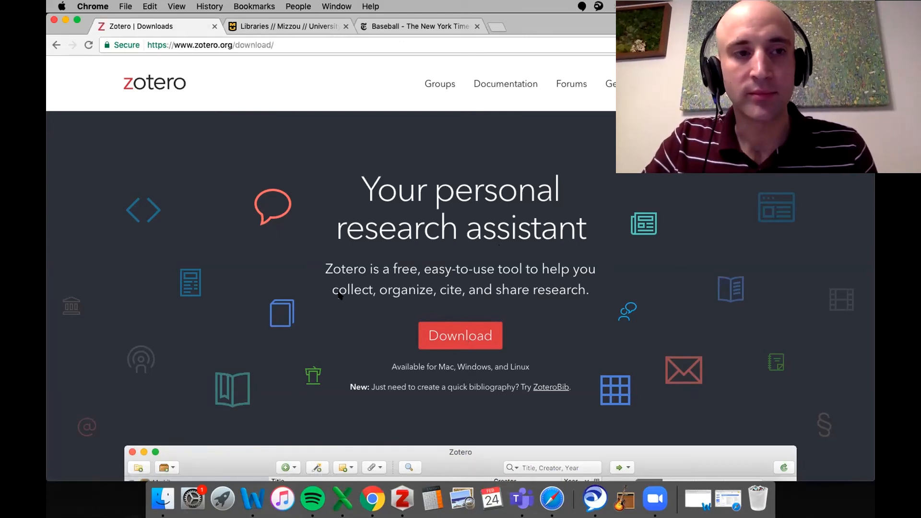
pyautogui.scroll(-3, 341, 289)
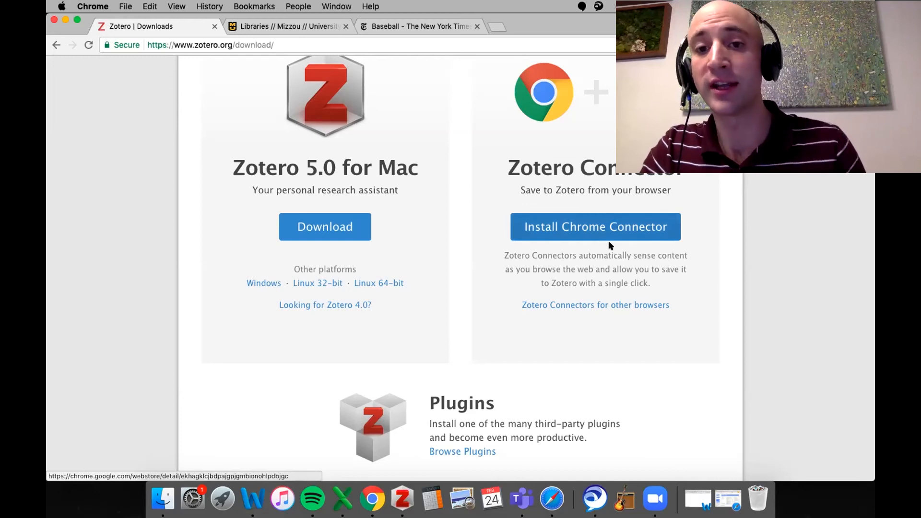
pyautogui.click(593, 306)
pyautogui.scroll(-3, 593, 306)
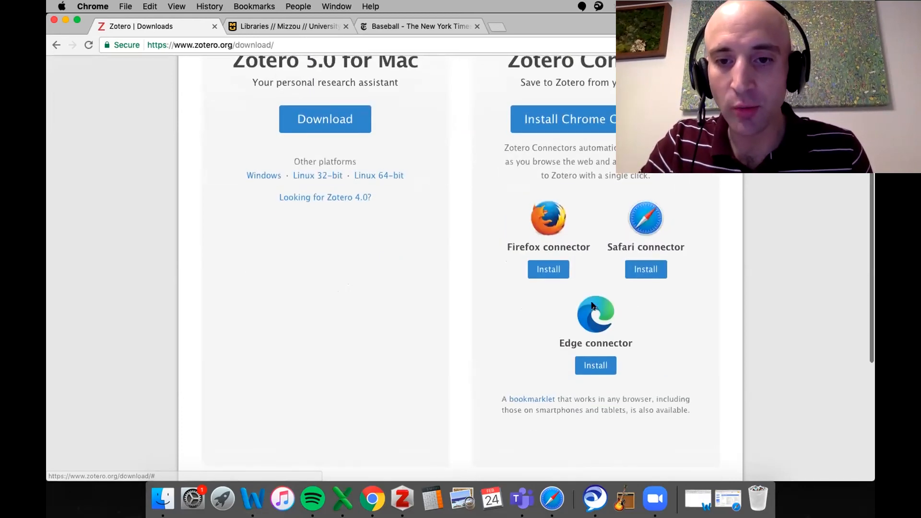
pyautogui.scroll(3, 659, 278)
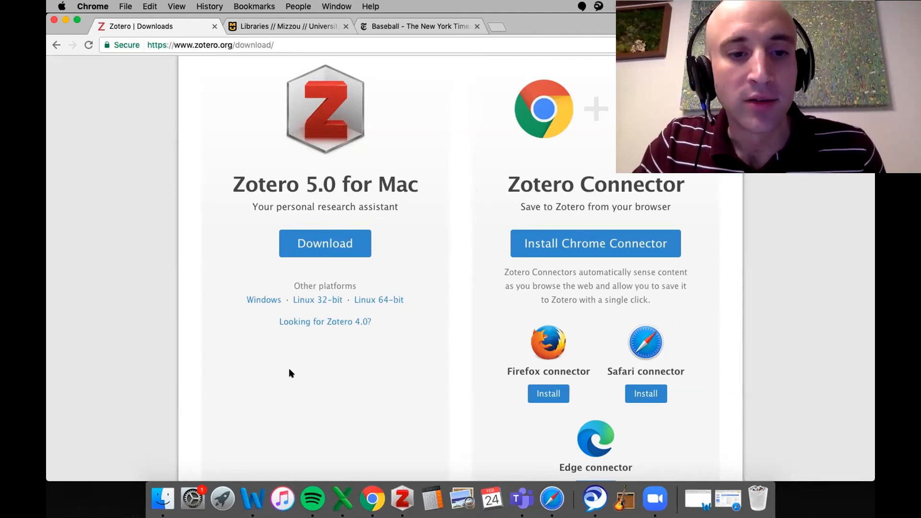
# Step: Minimize the browser and add BaseballContract.pdf from the desktop to My Library in Zotero
pyautogui.click(65, 20)
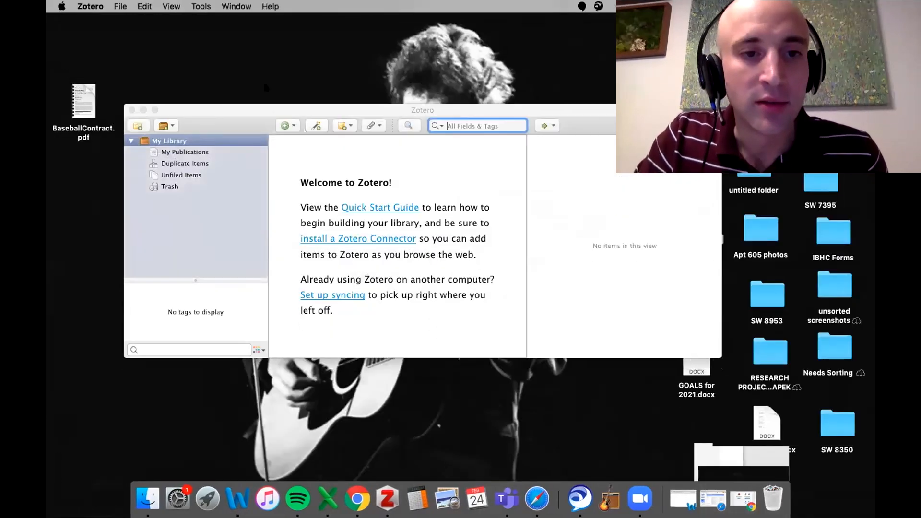
pyautogui.moveTo(262, 115); pyautogui.dragTo(273, 77)
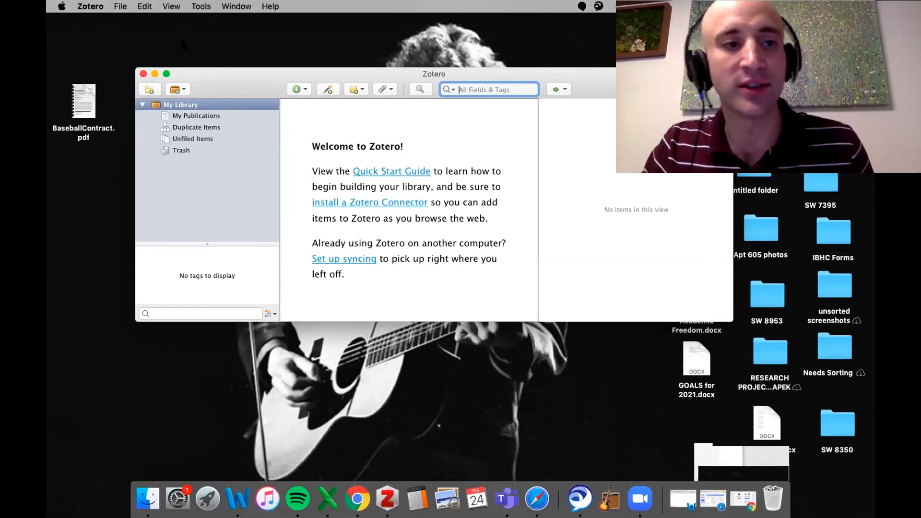
pyautogui.click(76, 87)
pyautogui.moveTo(73, 78); pyautogui.dragTo(383, 154)
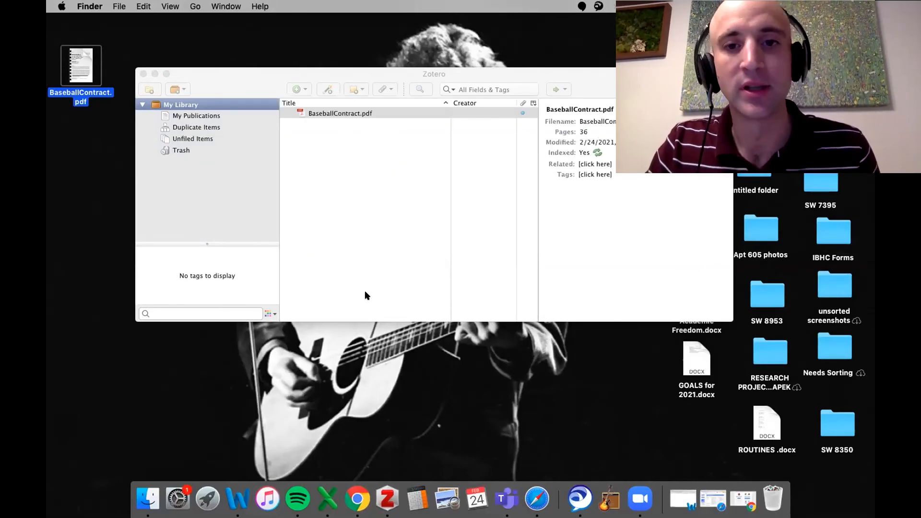
pyautogui.moveTo(354, 79); pyautogui.dragTo(284, 83)
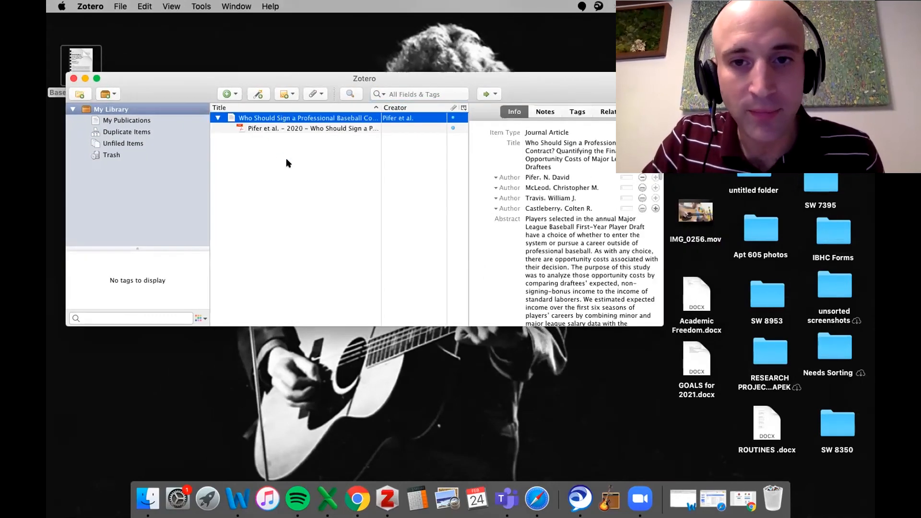
# Step: Inspect the attached PDF and its parent article, and enlarge the Zotero window to show more of the metadata
pyautogui.click(303, 128)
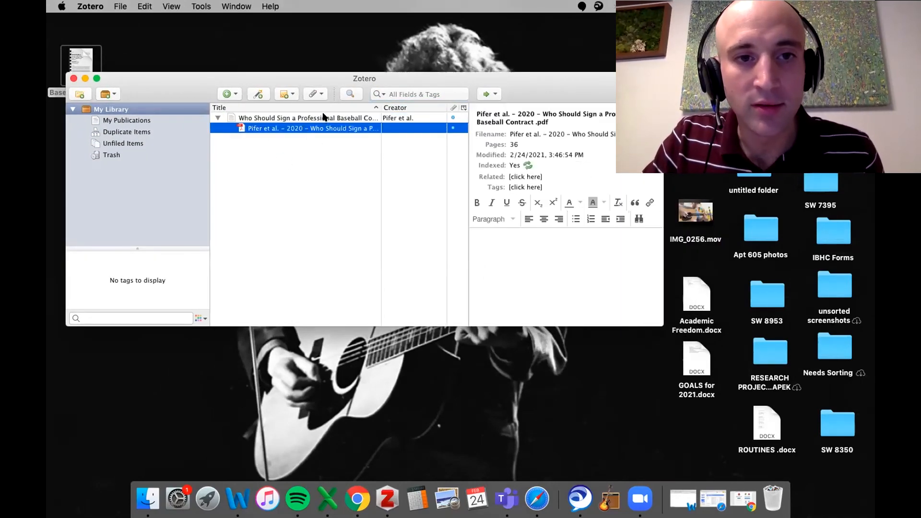
pyautogui.click(324, 118)
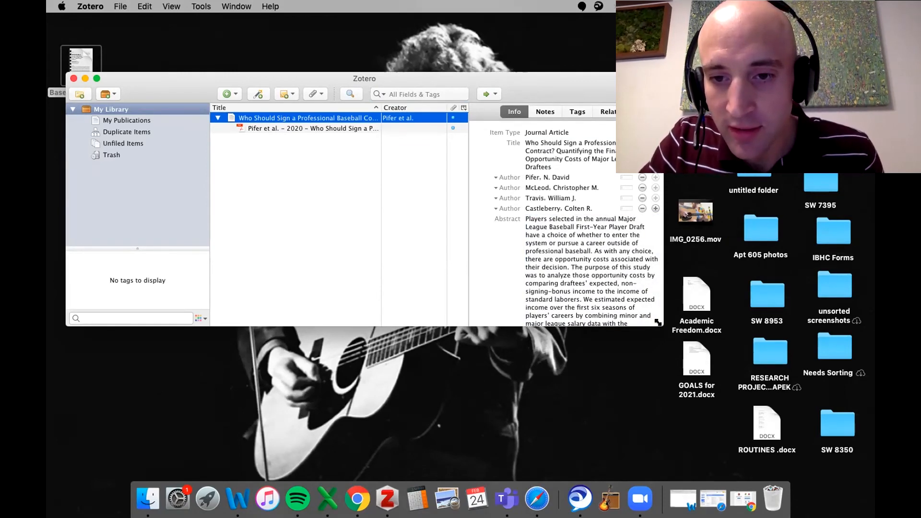
pyautogui.moveTo(657, 321); pyautogui.dragTo(707, 462)
pyautogui.moveTo(572, 96); pyautogui.dragTo(526, 57)
# Step: Examine the article's title, abstract and available item types, keeping Journal Article as the item type
pyautogui.click(597, 124)
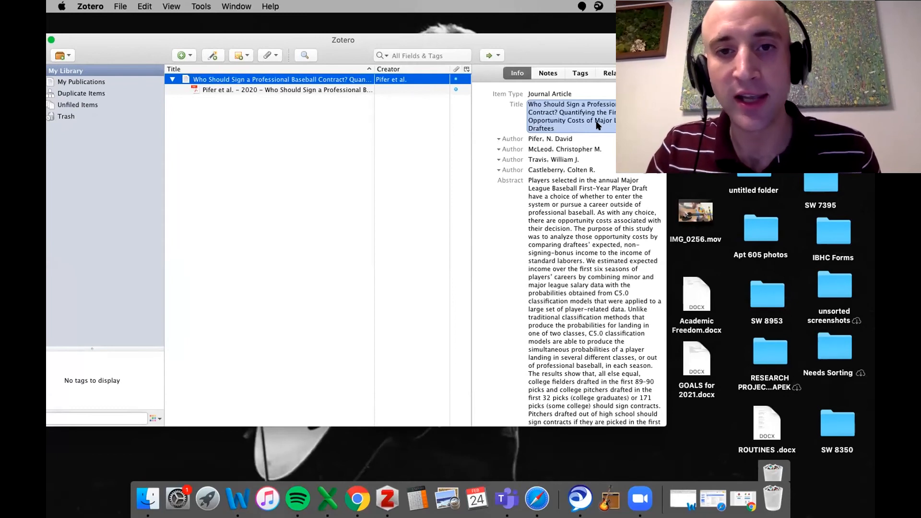
pyautogui.click(575, 111)
pyautogui.click(596, 254)
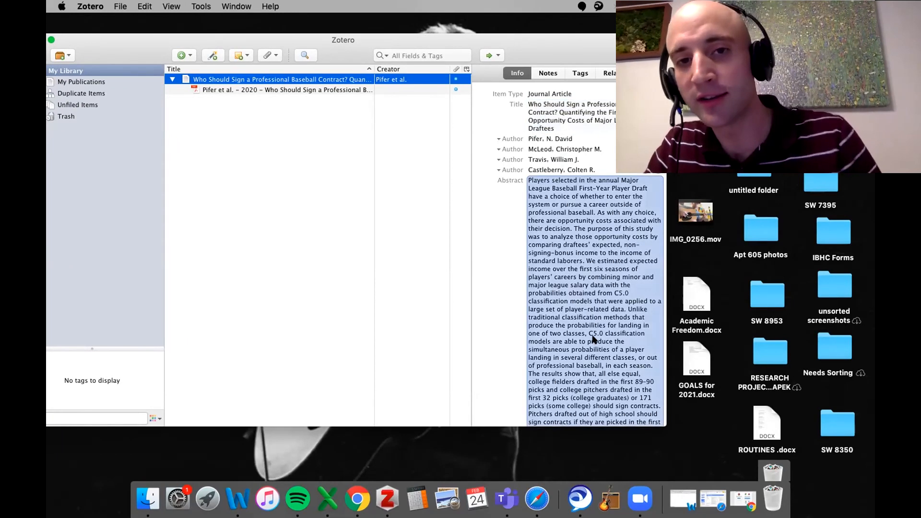
pyautogui.scroll(-5, 594, 339)
pyautogui.scroll(5, 592, 313)
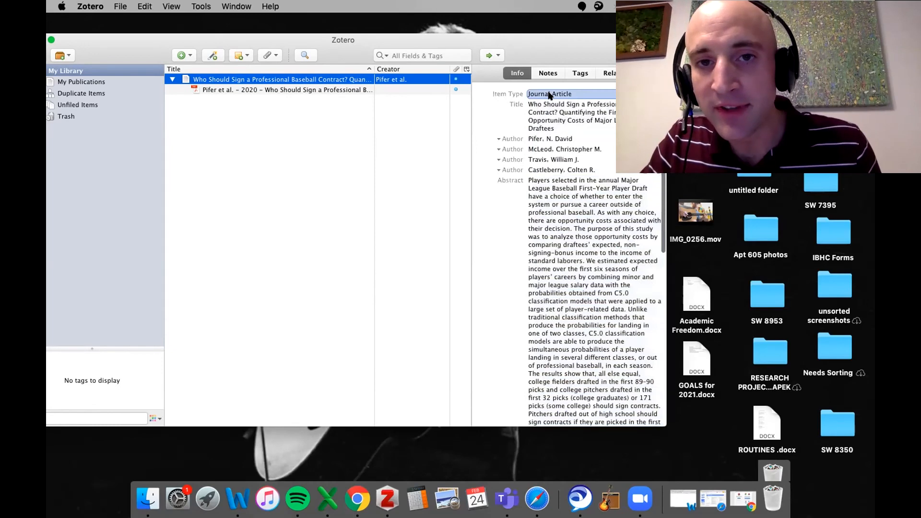
pyautogui.click(550, 95)
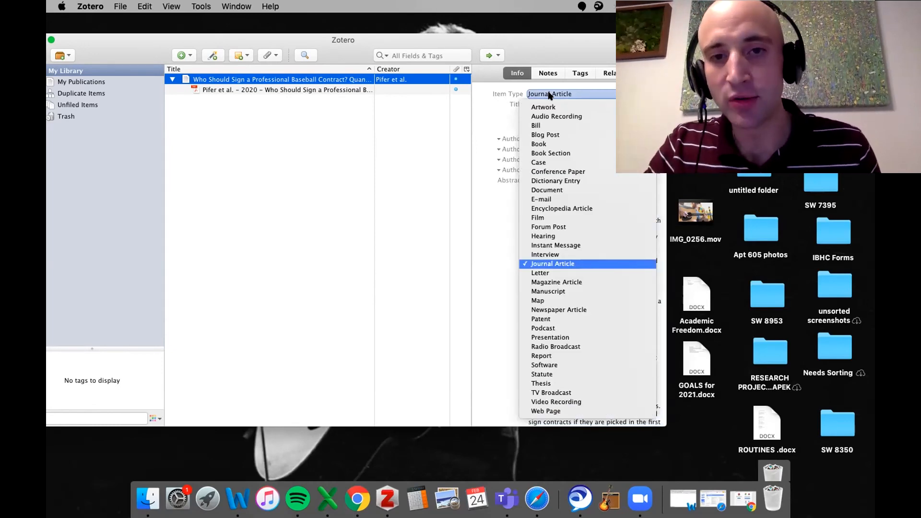
pyautogui.click(584, 263)
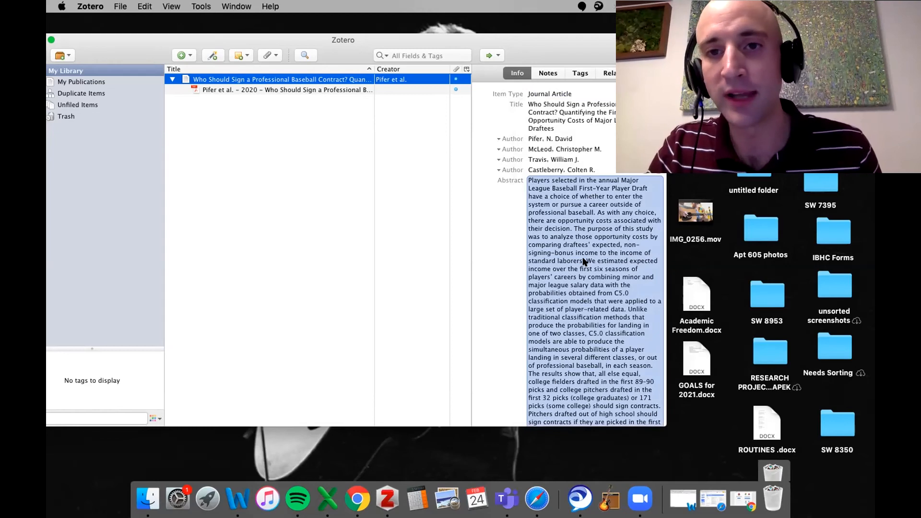
pyautogui.moveTo(592, 44); pyautogui.dragTo(673, 52)
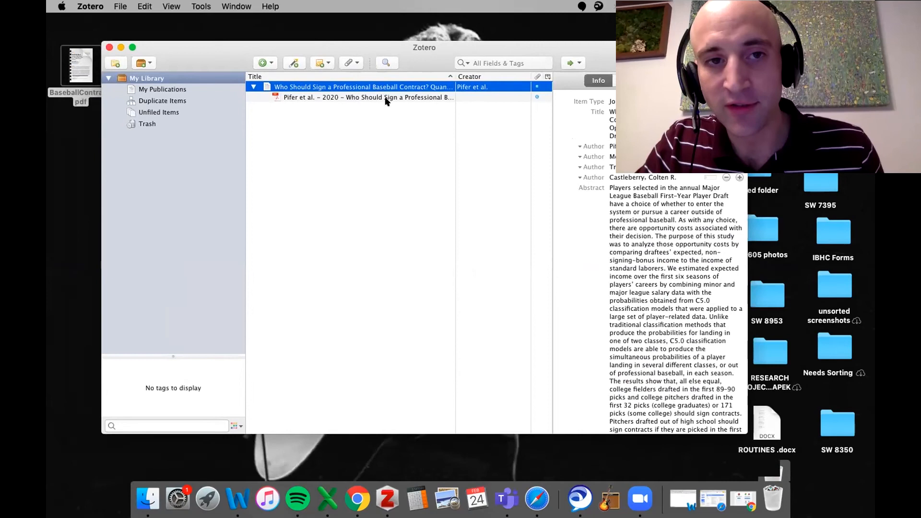
# Step: Compare the attachment options available for the PDF file with those for its parent article
pyautogui.click(385, 98)
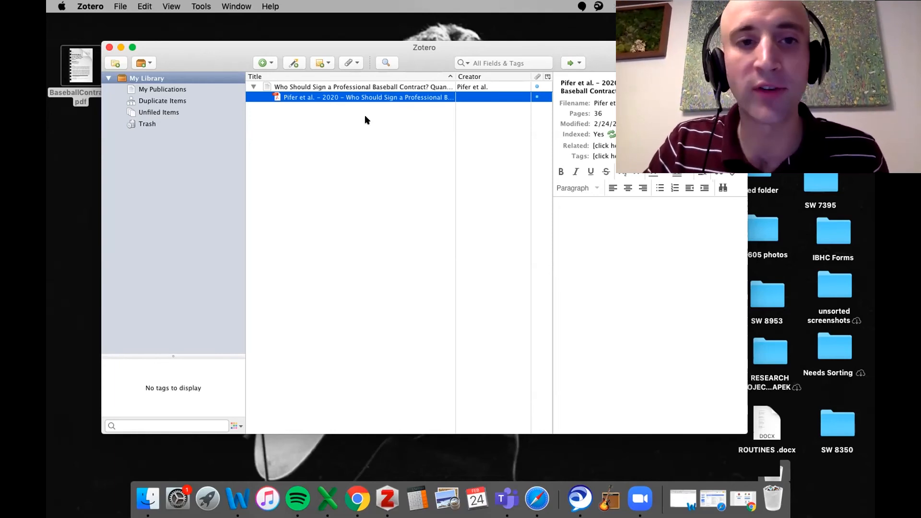
pyautogui.click(351, 63)
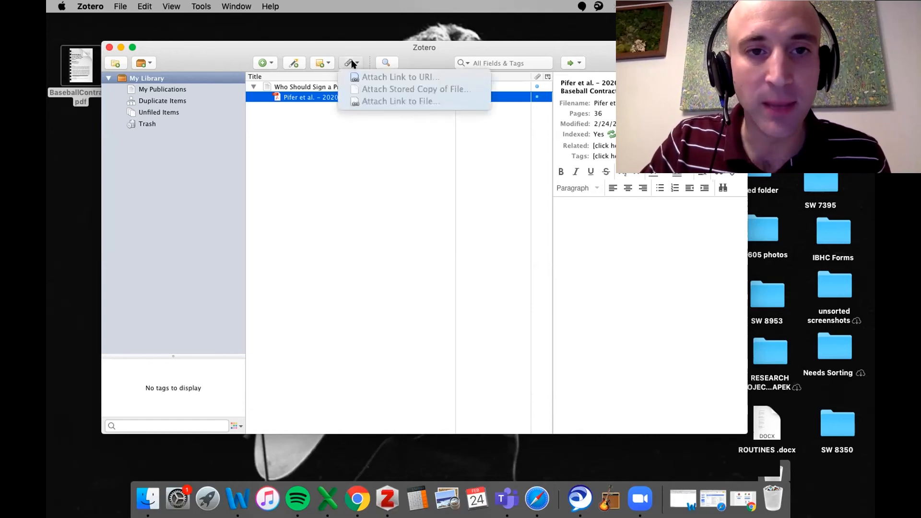
pyautogui.click(325, 117)
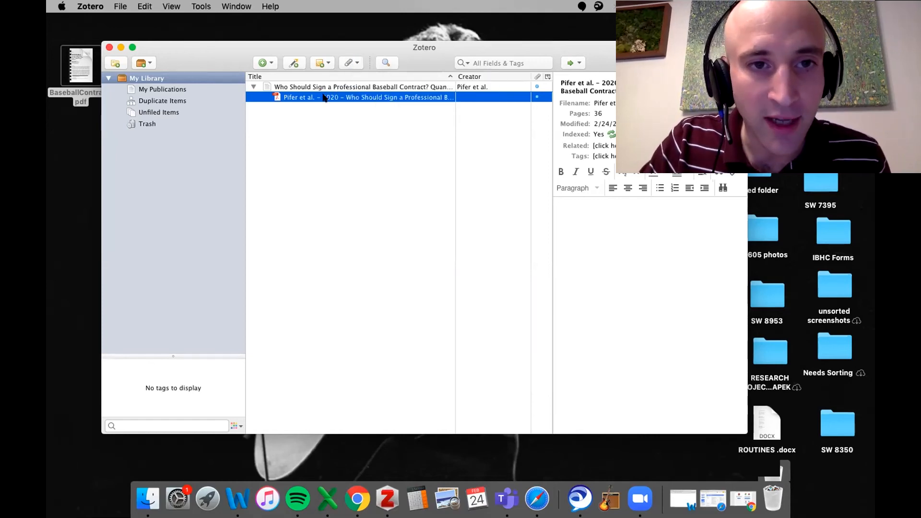
pyautogui.click(324, 88)
pyautogui.click(354, 62)
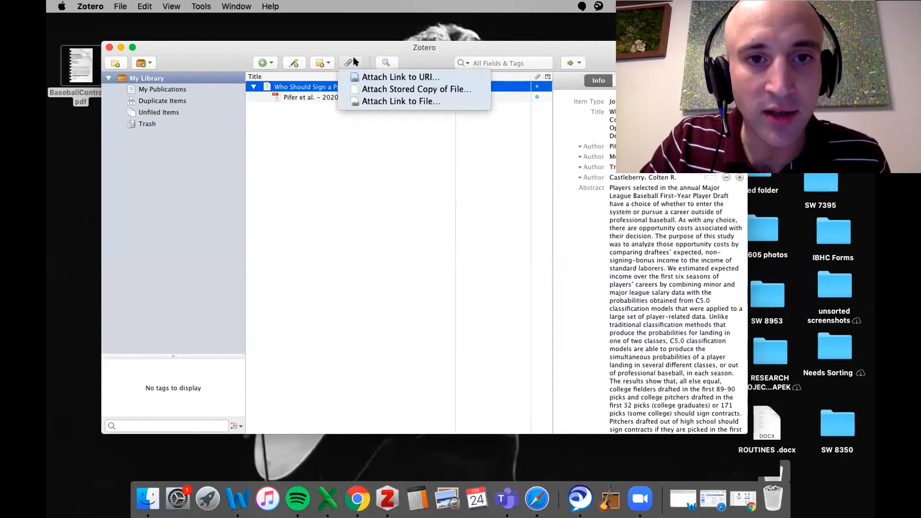
pyautogui.click(300, 96)
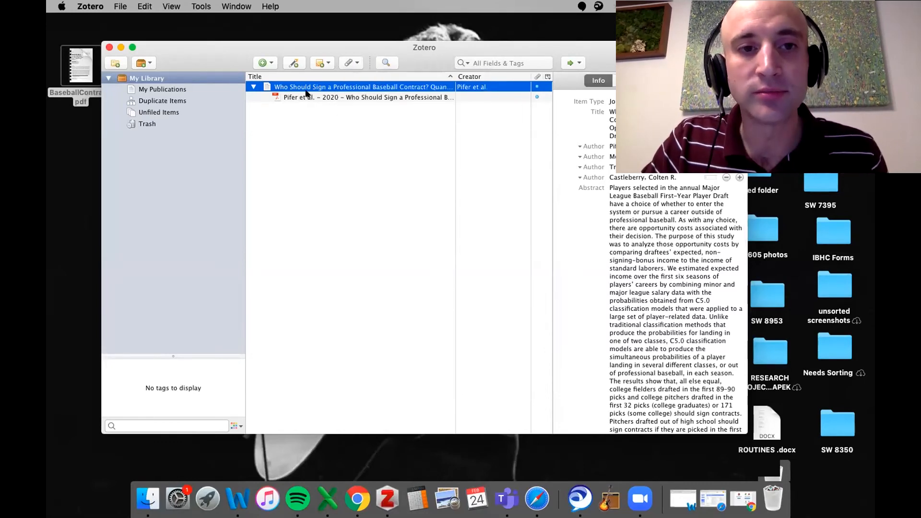
pyautogui.click(329, 97)
pyautogui.click(354, 62)
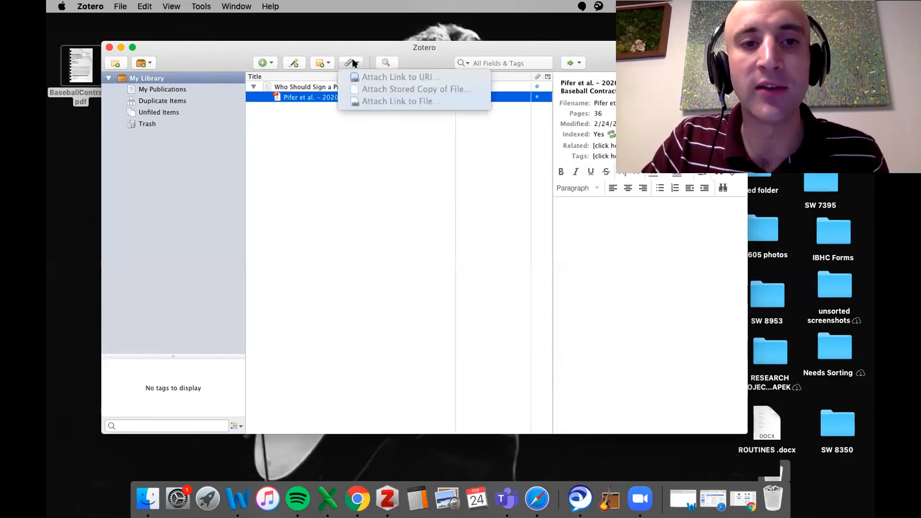
pyautogui.click(318, 85)
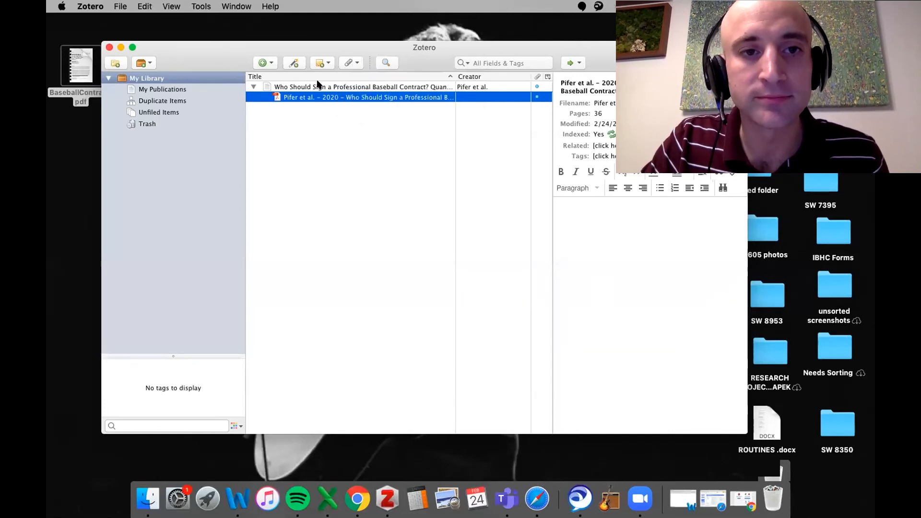
# Step: Attach a link to the BaseballContract.pdf file on the desktop to the parent journal article
pyautogui.click(318, 86)
pyautogui.click(350, 63)
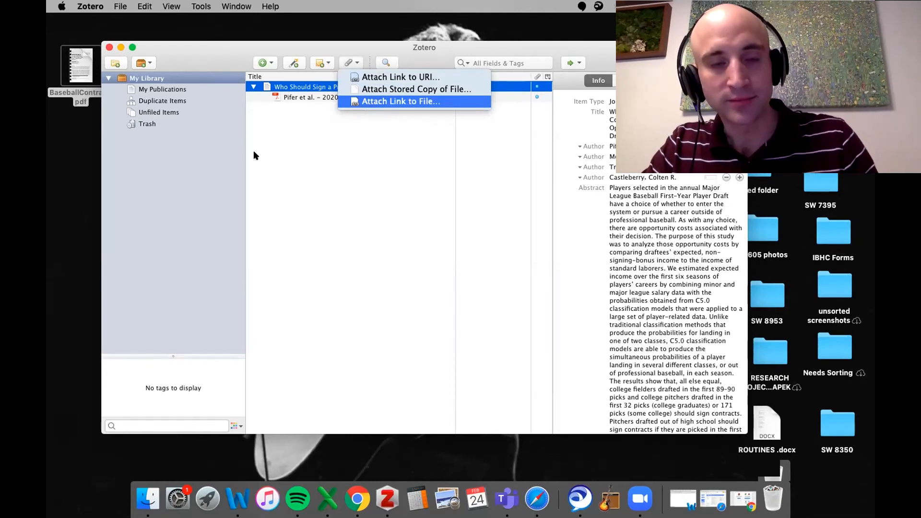
pyautogui.press('Return')
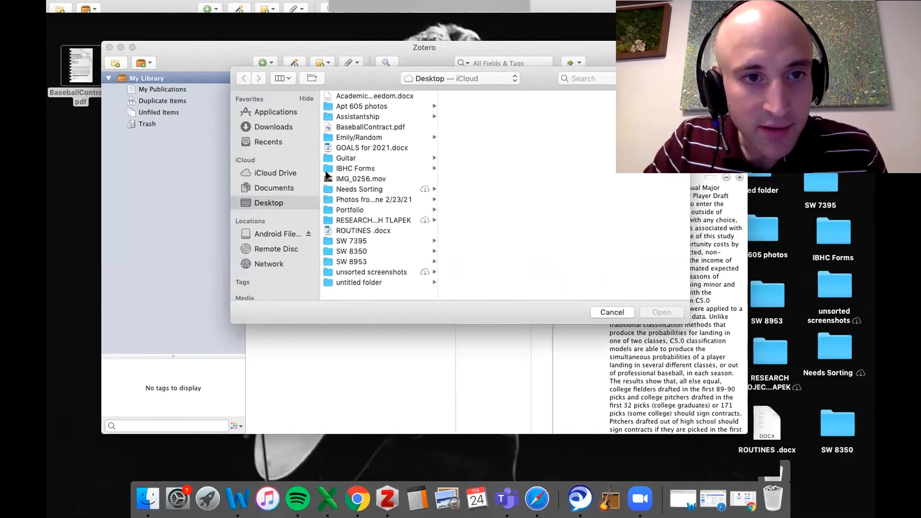
pyautogui.scroll(-1, 371, 231)
pyautogui.scroll(1, 372, 230)
pyautogui.click(358, 128)
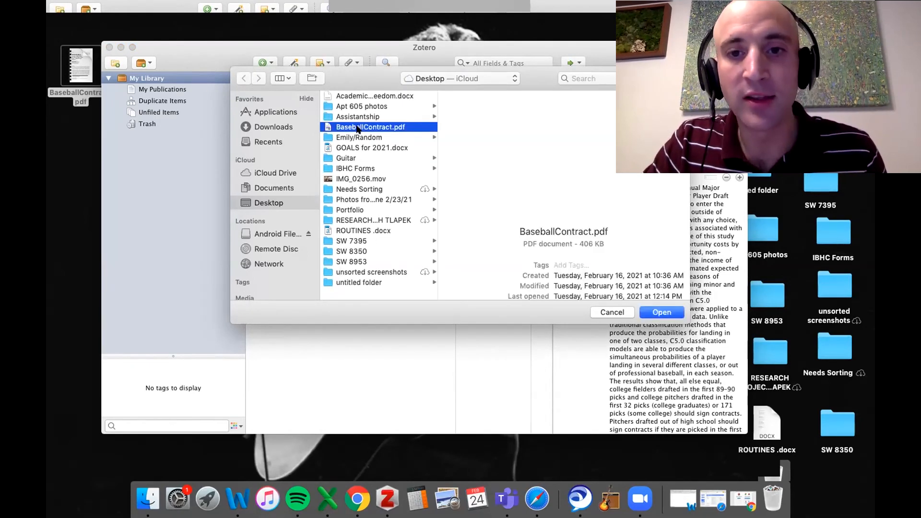
pyautogui.click(662, 313)
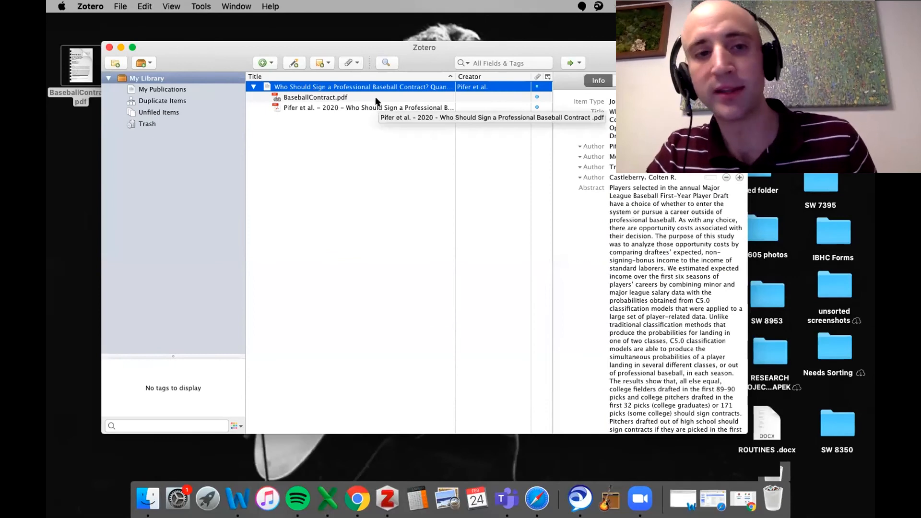
# Step: Compare the linked BaseballContract.pdf with the article's stored PDF copy, and move the stored copy to the trash
pyautogui.click(291, 109)
pyautogui.click(300, 97)
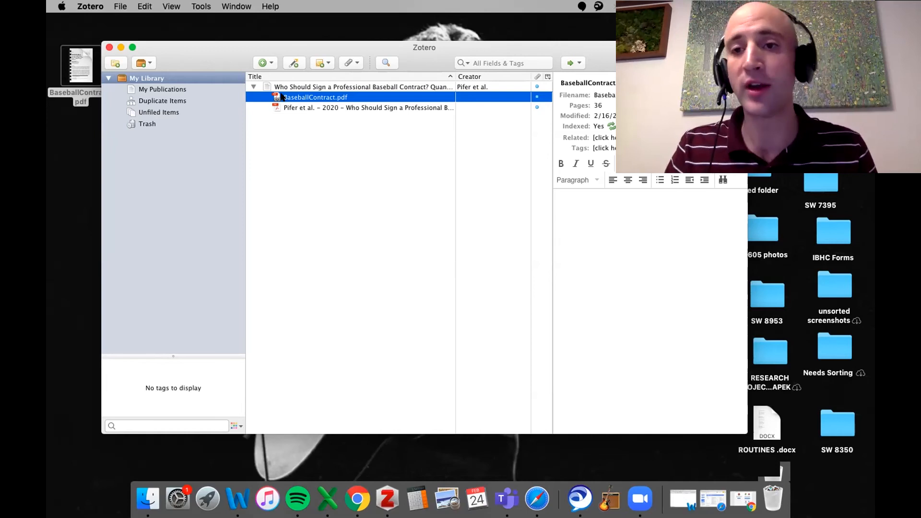
pyautogui.click(317, 108)
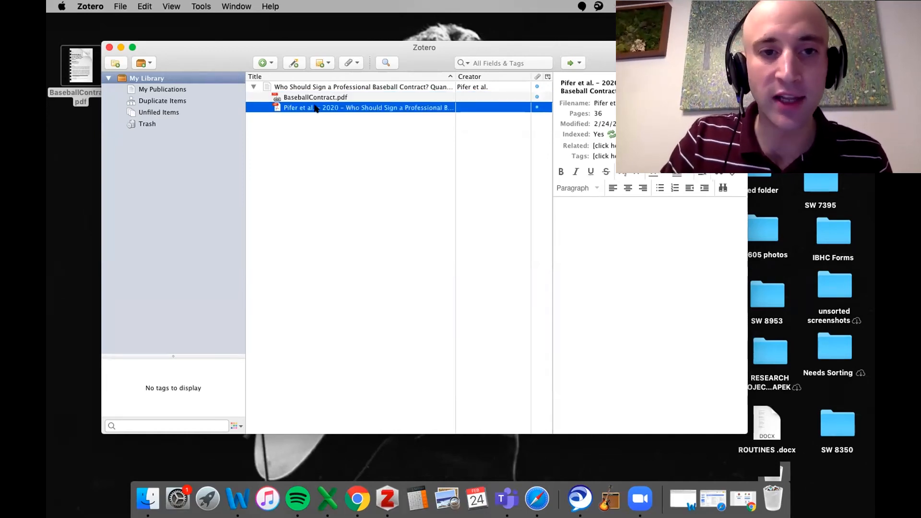
pyautogui.rightClick(316, 109)
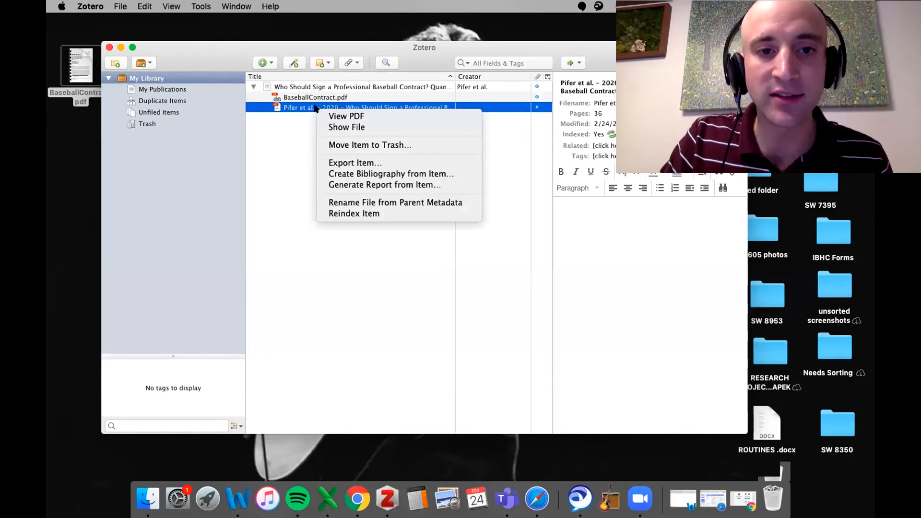
pyautogui.click(367, 144)
pyautogui.click(518, 128)
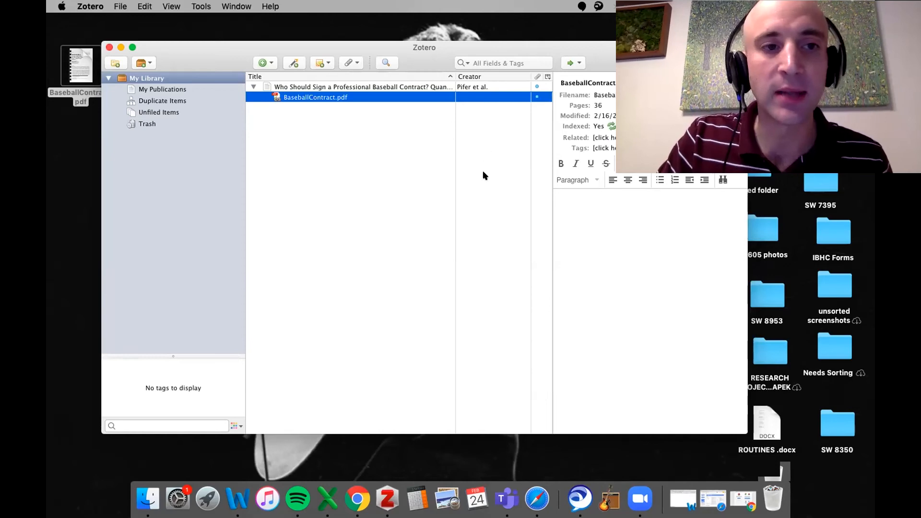
# Step: Switch to Chrome, search Discover@MU on the University Libraries page for "baseball", and log in with the prefilled university credentials
pyautogui.click(363, 504)
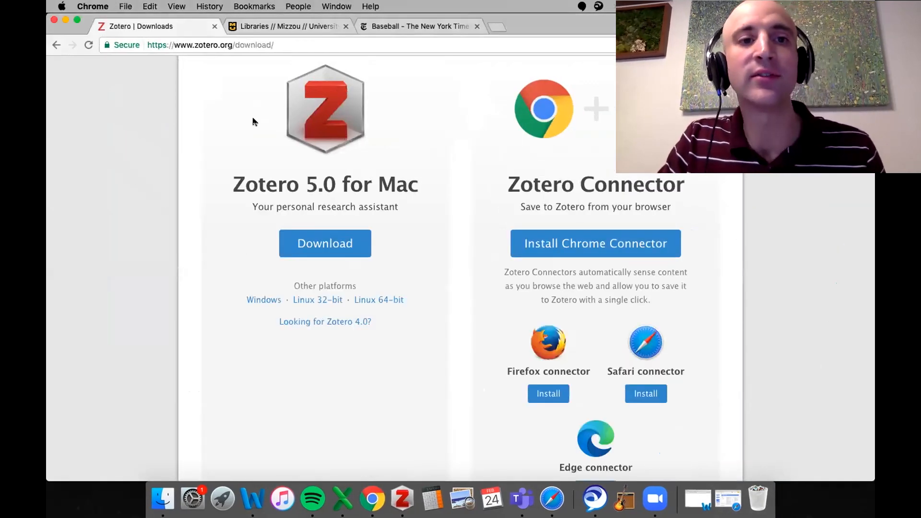
pyautogui.click(280, 27)
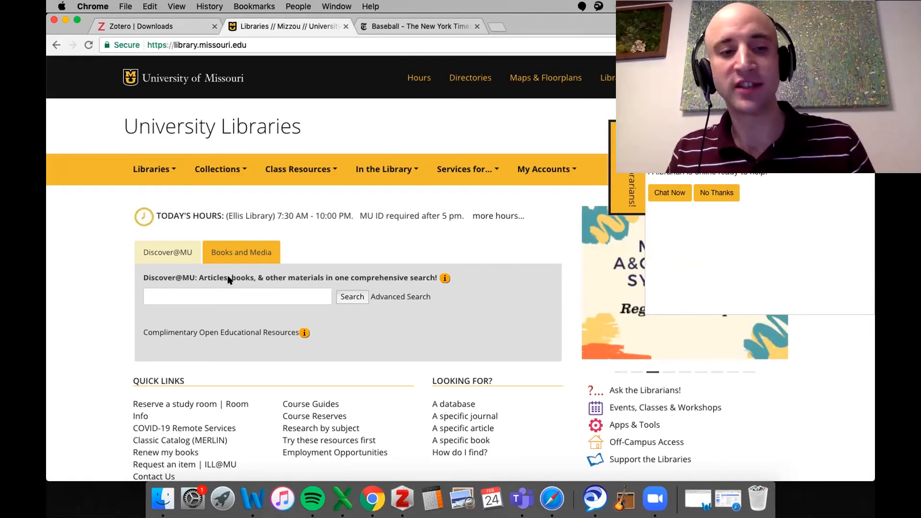
pyautogui.click(223, 294)
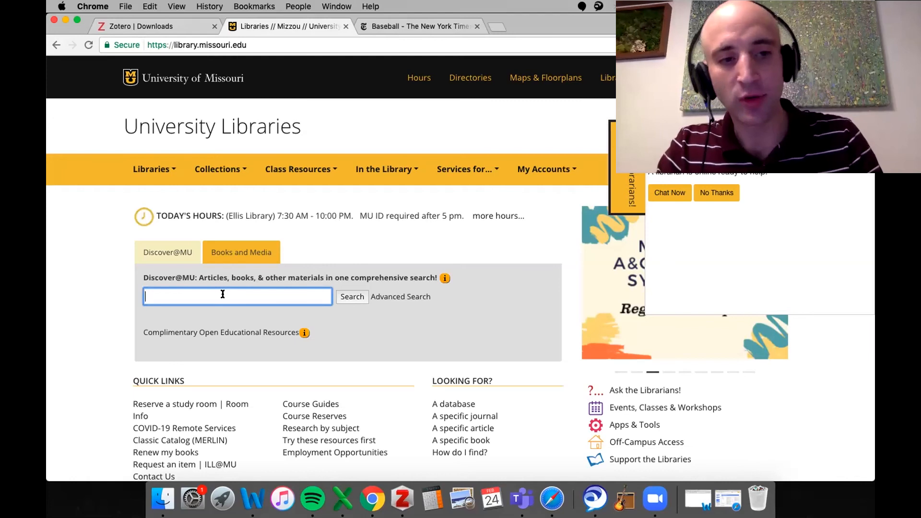
pyautogui.write('baseball')
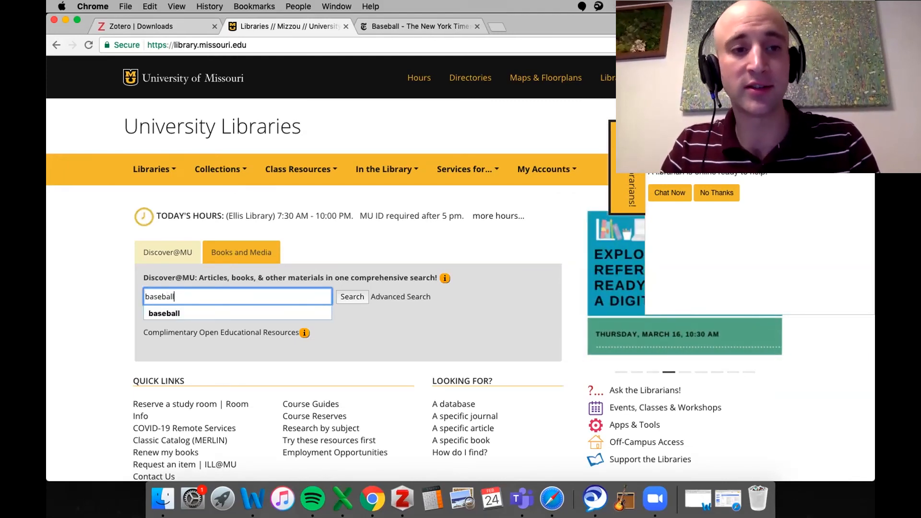
pyautogui.press('Return')
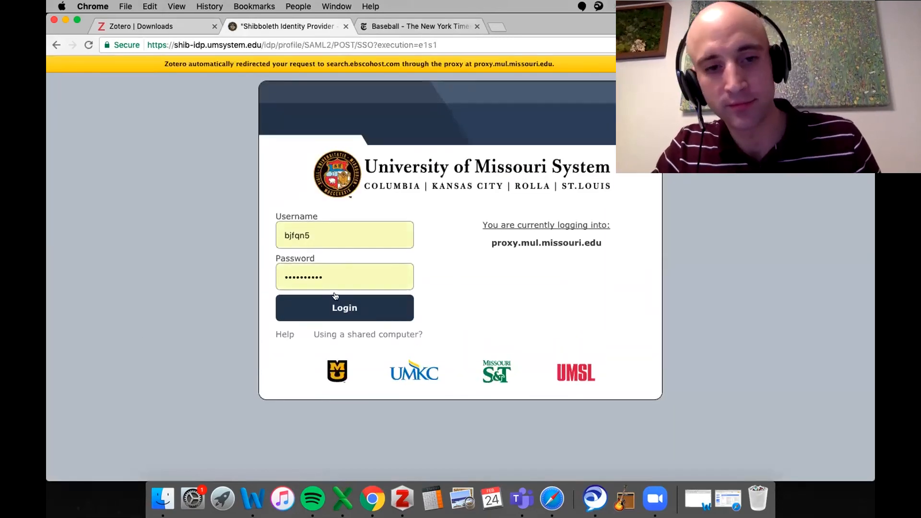
pyautogui.click(335, 299)
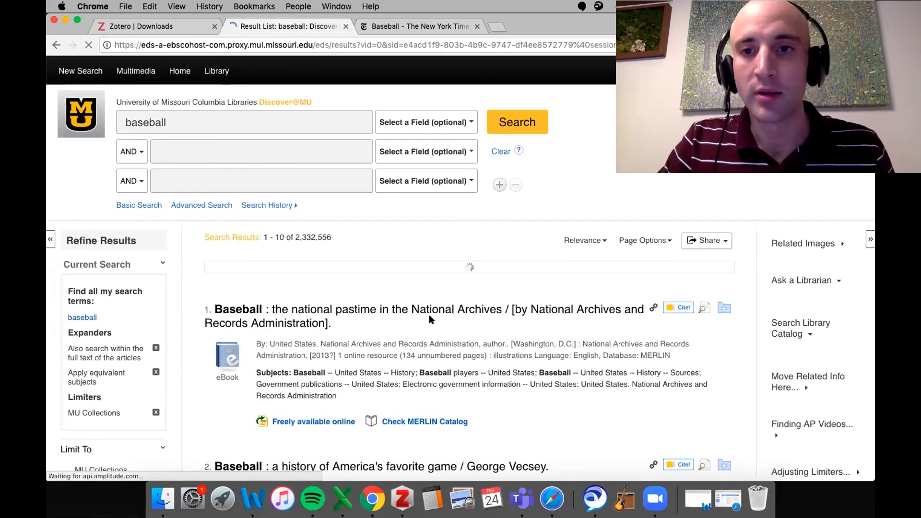
# Step: Reposition the browser window, glance at the New York Times baseball page, and look through the library's baseball search results
pyautogui.moveTo(638, 19); pyautogui.dragTo(586, 19)
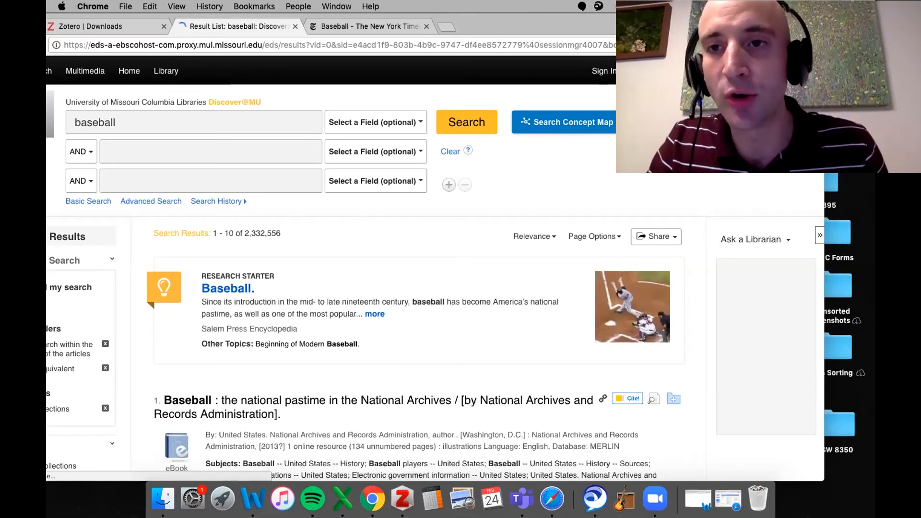
pyautogui.moveTo(587, 21); pyautogui.dragTo(475, 64)
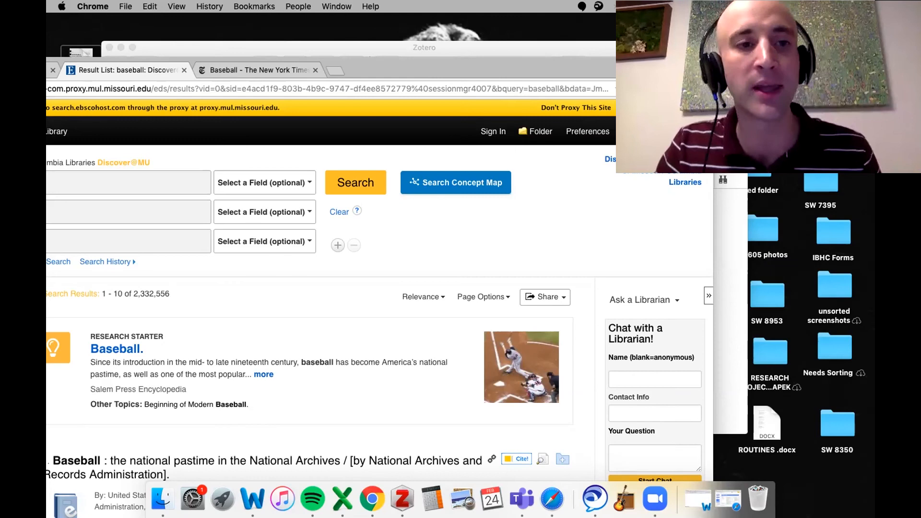
pyautogui.click(264, 70)
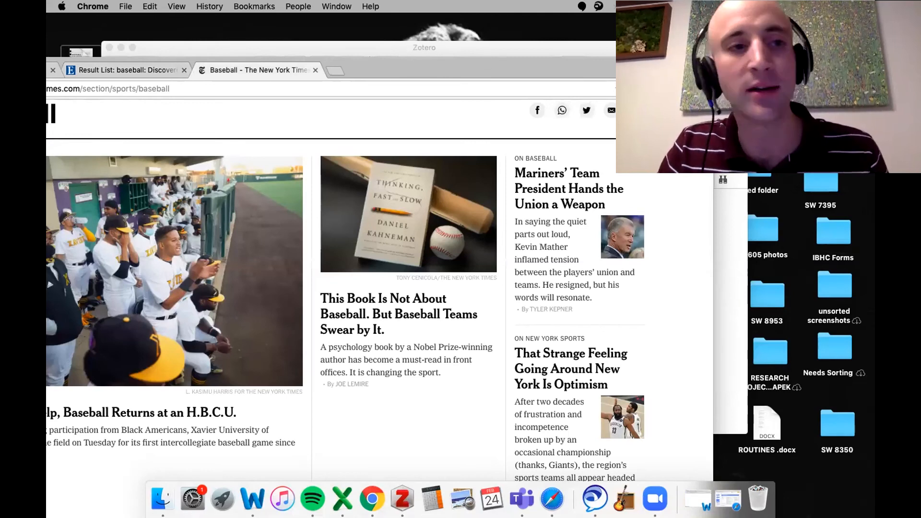
pyautogui.click(107, 64)
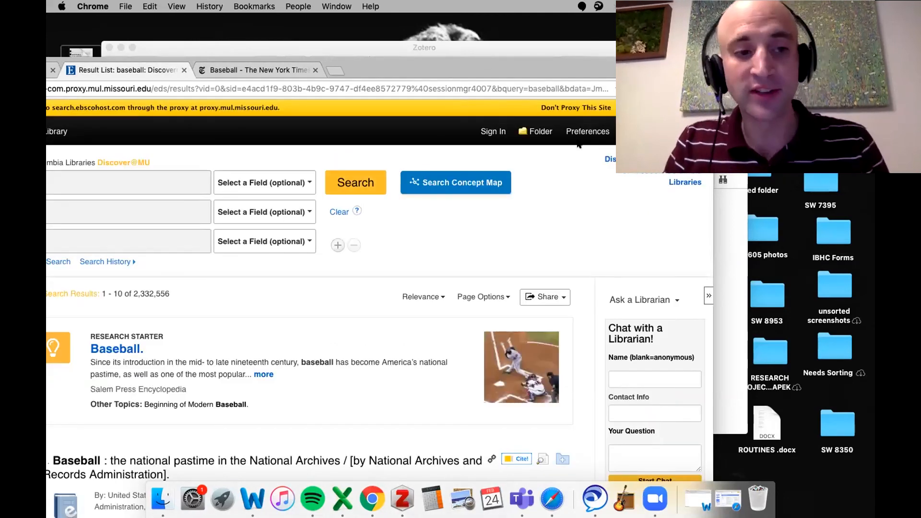
pyautogui.moveTo(370, 59); pyautogui.dragTo(388, 54)
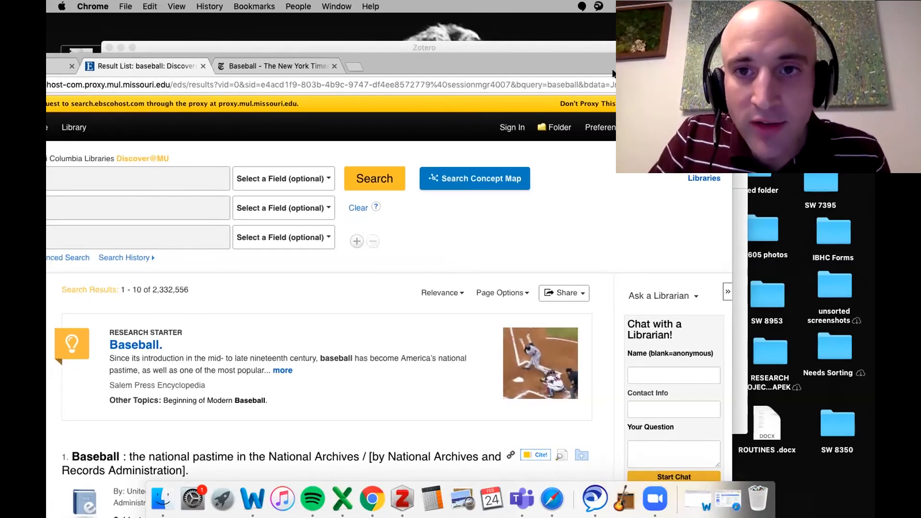
pyautogui.moveTo(623, 64); pyautogui.dragTo(673, 39)
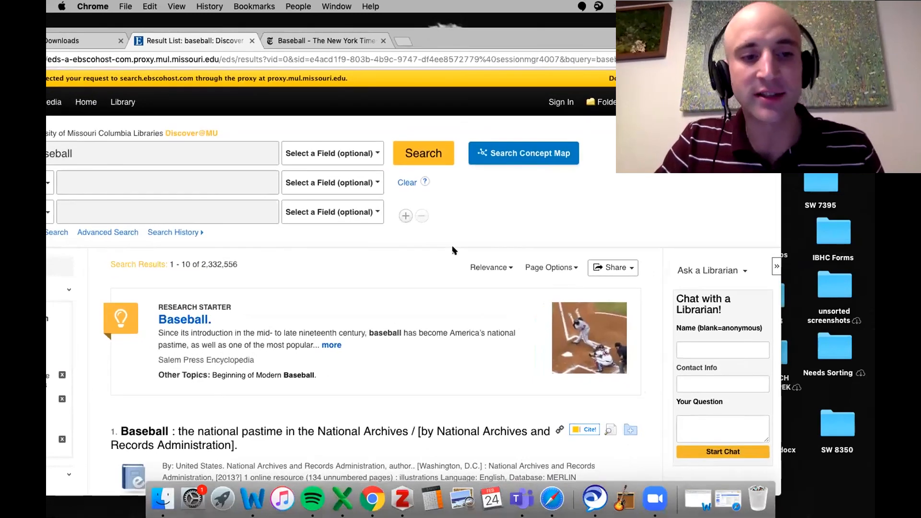
pyautogui.scroll(-5, 453, 250)
pyautogui.scroll(-8, 451, 250)
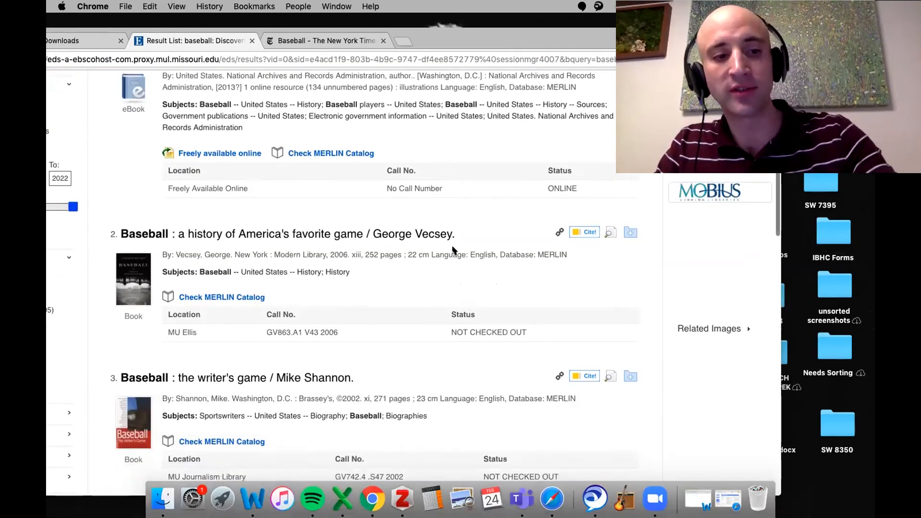
pyautogui.scroll(-3, 454, 250)
pyautogui.scroll(15, 449, 255)
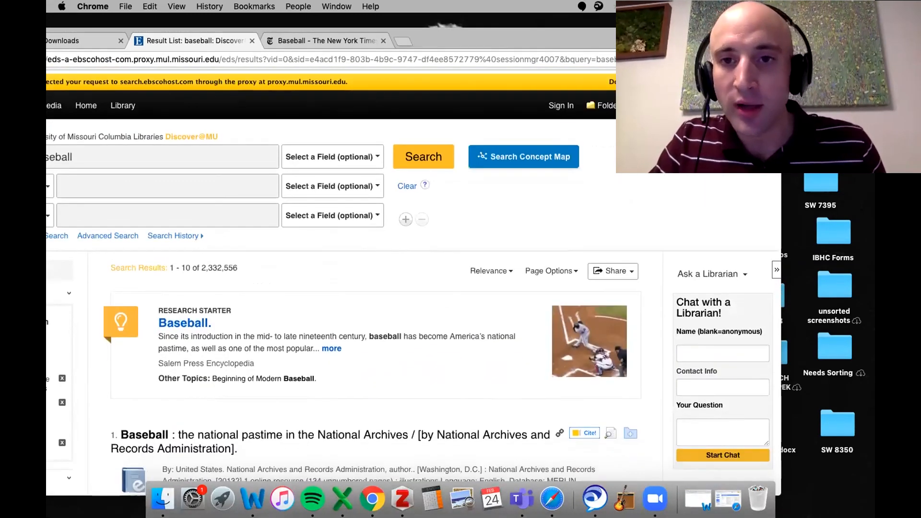
# Step: Save "a history of America's favorite game", "the writer's game" and "the biographical encyclopedia" from the search results to Zotero's My Library
pyautogui.moveTo(648, 34); pyautogui.dragTo(605, 47)
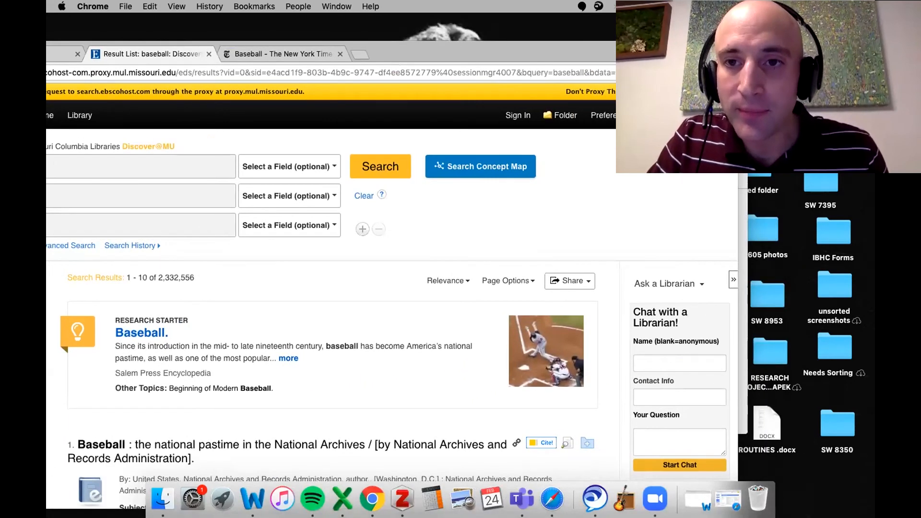
pyautogui.click(703, 73)
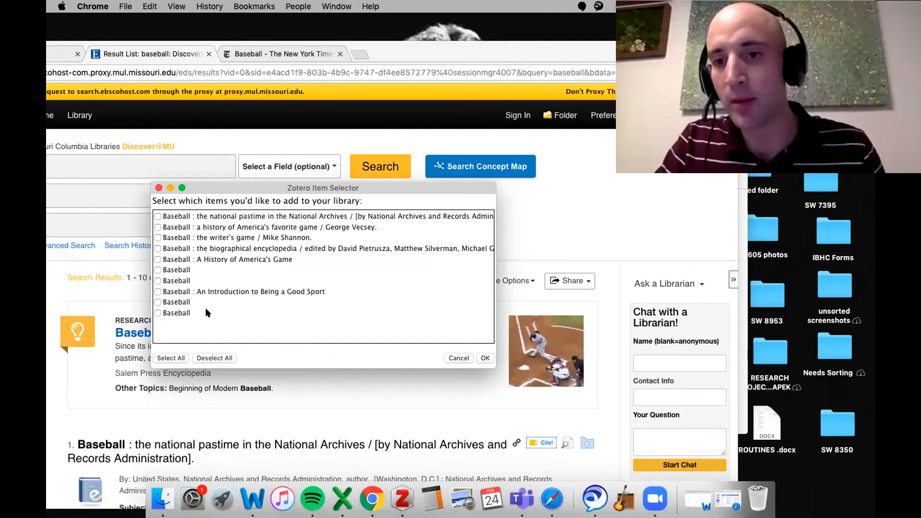
pyautogui.click(154, 227)
pyautogui.click(153, 246)
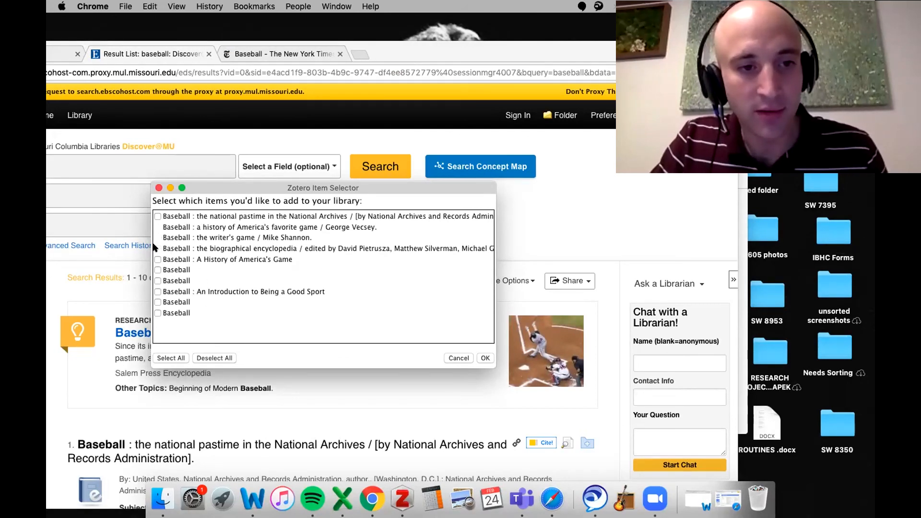
pyautogui.click(485, 358)
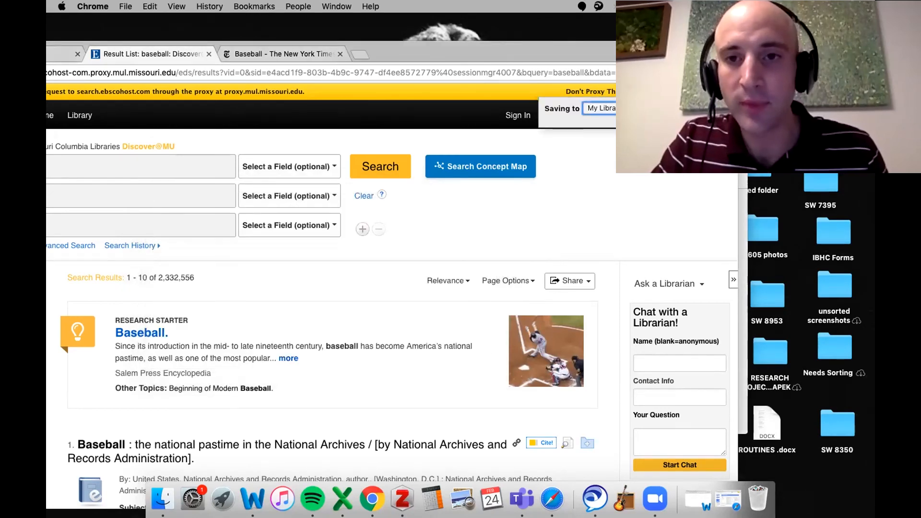
pyautogui.moveTo(672, 47); pyautogui.dragTo(642, 47)
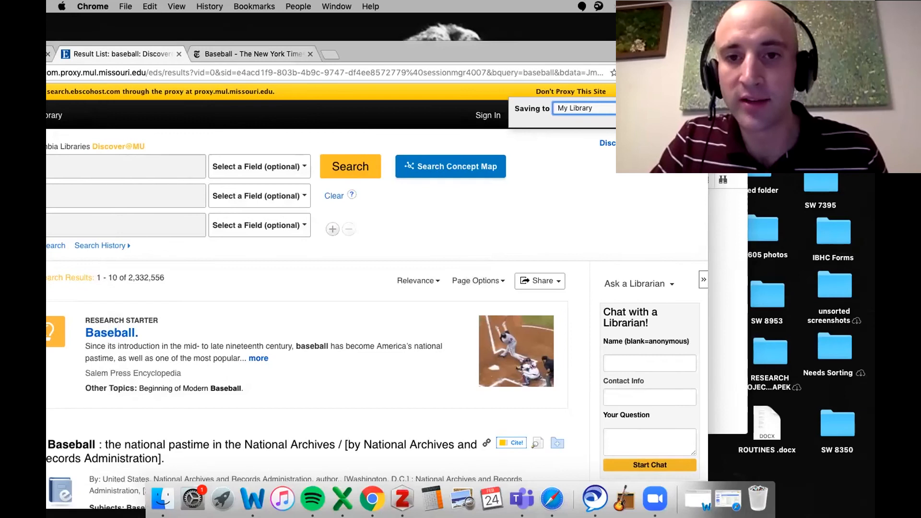
pyautogui.click(624, 108)
pyautogui.click(619, 108)
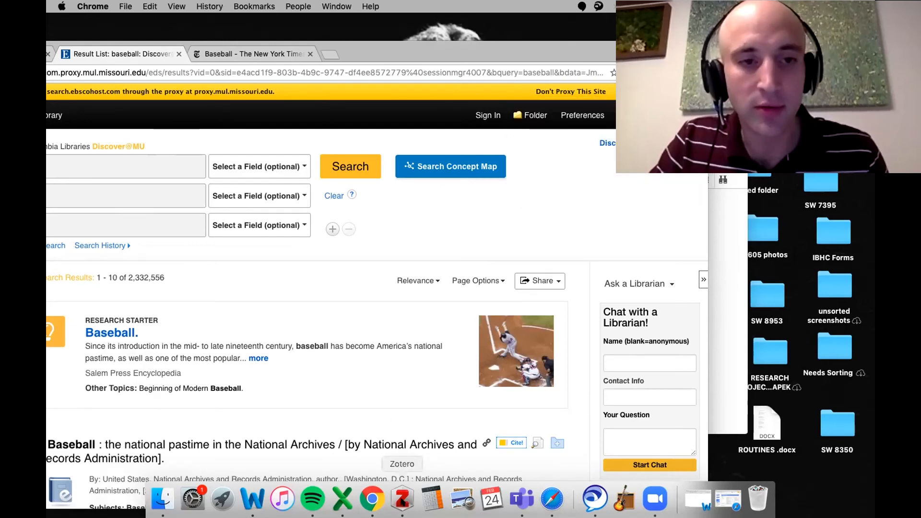
# Step: Minimize the browser and display the details of "Baseball : a history of America's favorite game" in Zotero, repositioning its window
pyautogui.moveTo(391, 51); pyautogui.dragTo(507, 51)
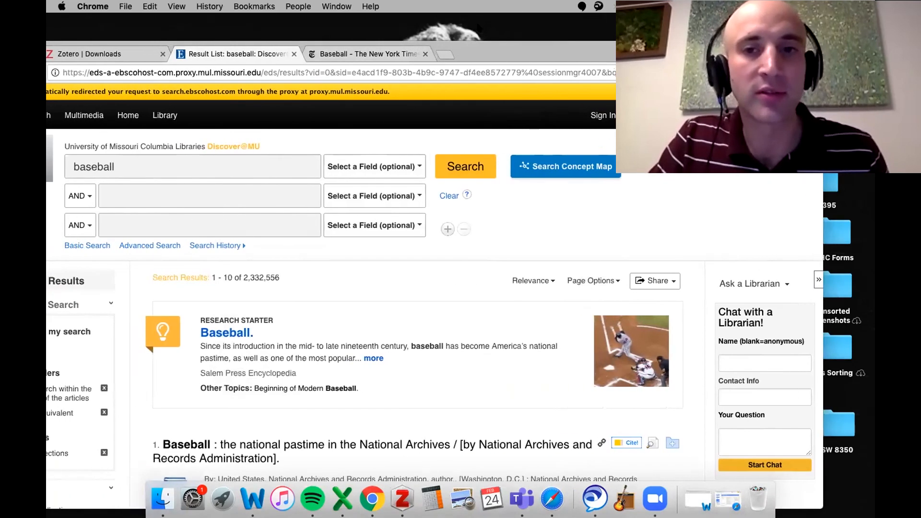
pyautogui.moveTo(150, 64); pyautogui.dragTo(270, 37)
pyautogui.click(134, 21)
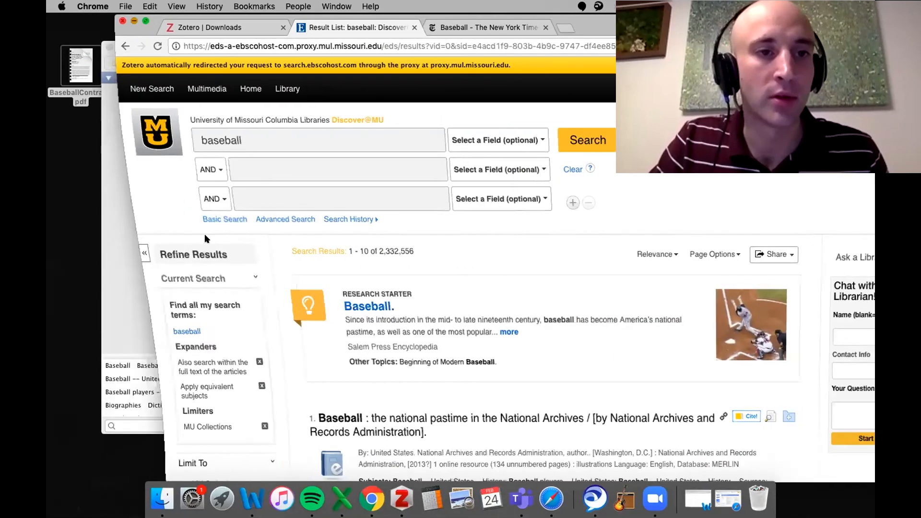
pyautogui.click(350, 87)
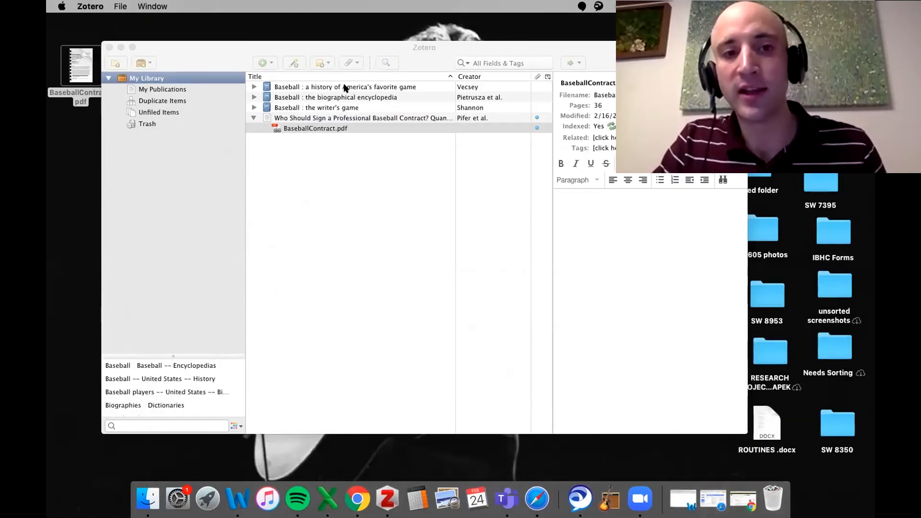
pyautogui.click(299, 83)
pyautogui.moveTo(644, 58); pyautogui.dragTo(550, 50)
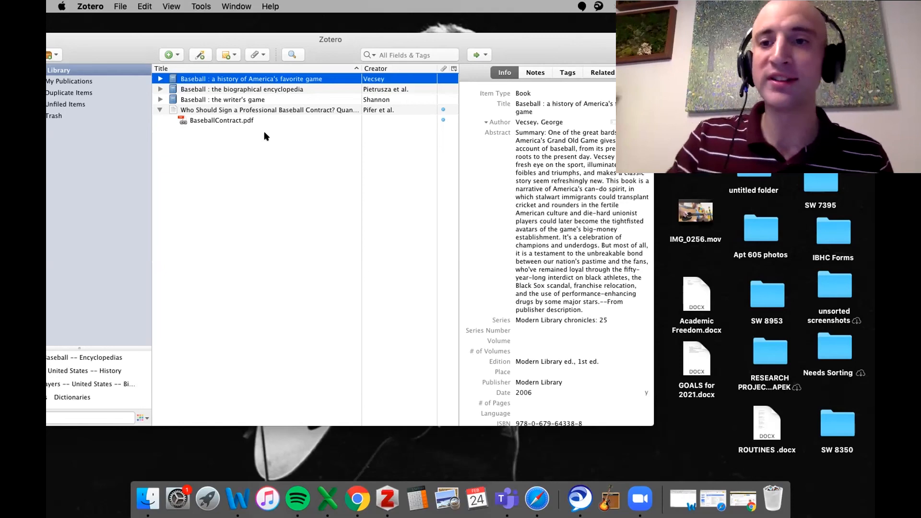
# Step: Examine the imported book's title, abstract, publication and catalog metadata without changing any field
pyautogui.click(567, 106)
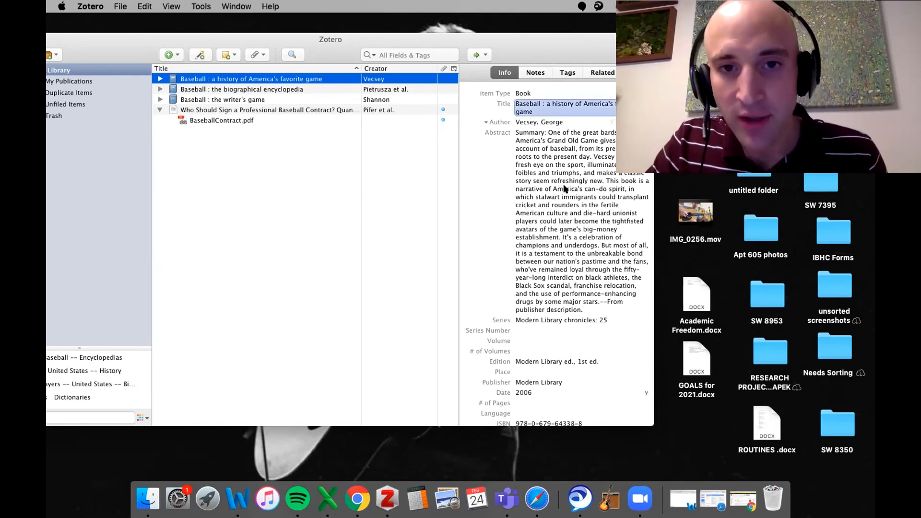
pyautogui.click(566, 192)
pyautogui.scroll(-5, 556, 396)
pyautogui.scroll(2, 557, 396)
pyautogui.scroll(-2, 558, 397)
pyautogui.scroll(-2, 558, 395)
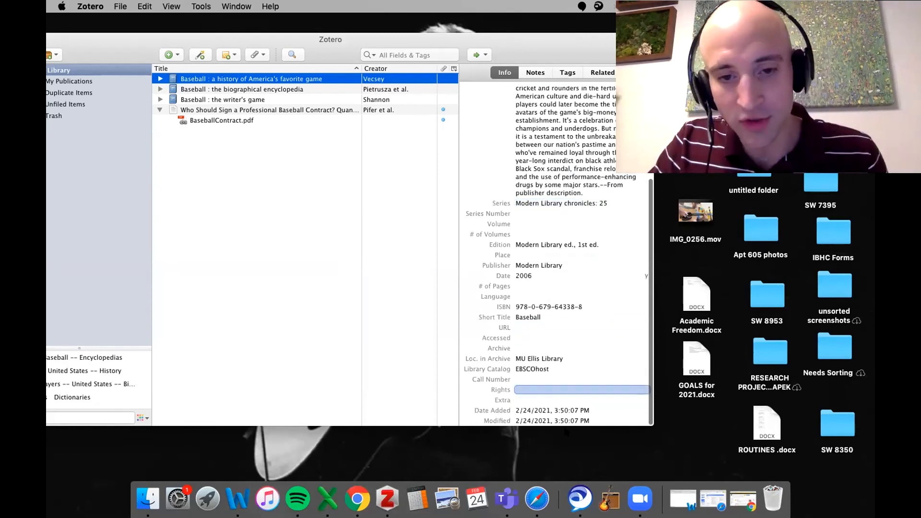
pyautogui.scroll(6, 561, 384)
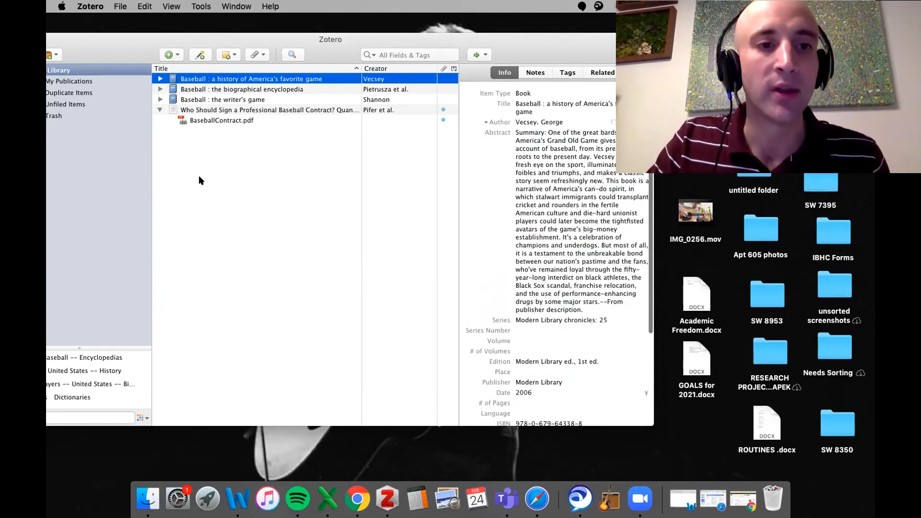
# Step: Switch to Chrome and open the New York Times article "With M.L.B.'s Help, Baseball Returns at an H.B.C.U." from the baseball page
pyautogui.moveTo(123, 37); pyautogui.dragTo(160, 30)
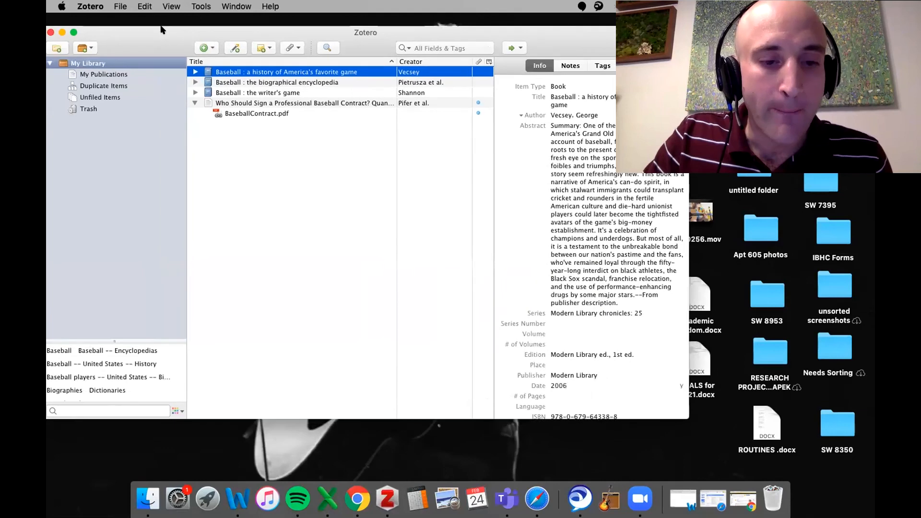
pyautogui.click(357, 498)
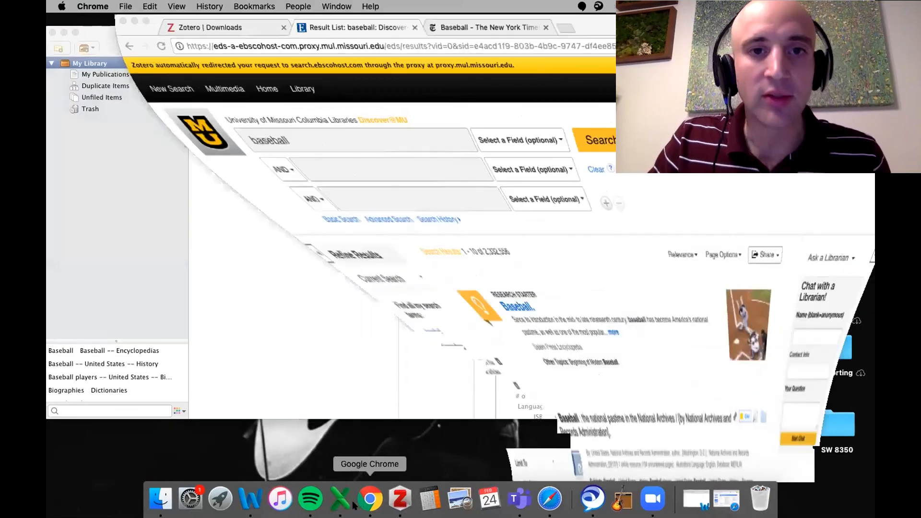
pyautogui.click(490, 27)
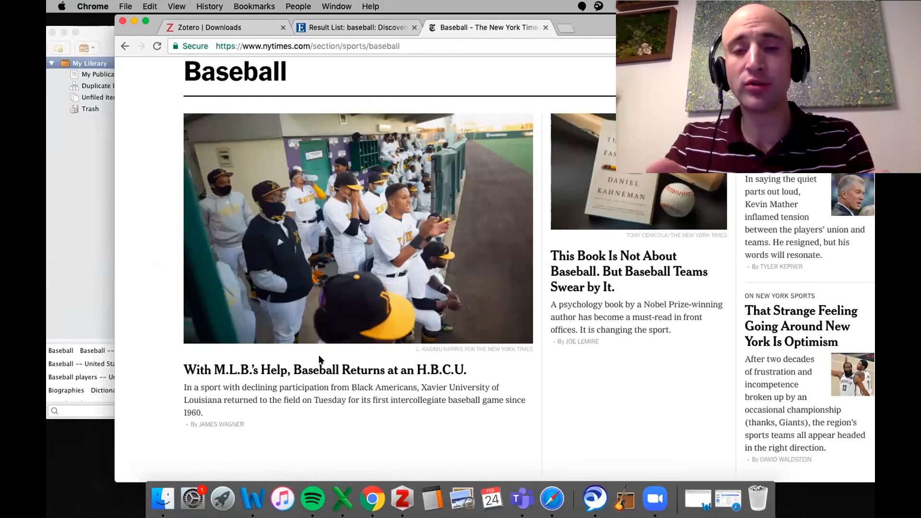
pyautogui.moveTo(137, 34); pyautogui.dragTo(53, 46)
pyautogui.scroll(3, 296, 307)
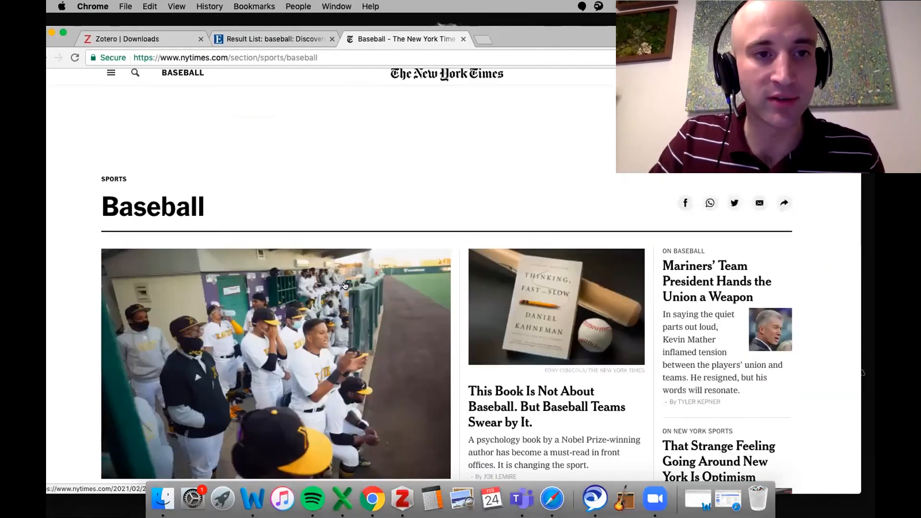
pyautogui.scroll(-2, 295, 307)
pyautogui.scroll(2, 295, 308)
pyautogui.scroll(-3, 288, 336)
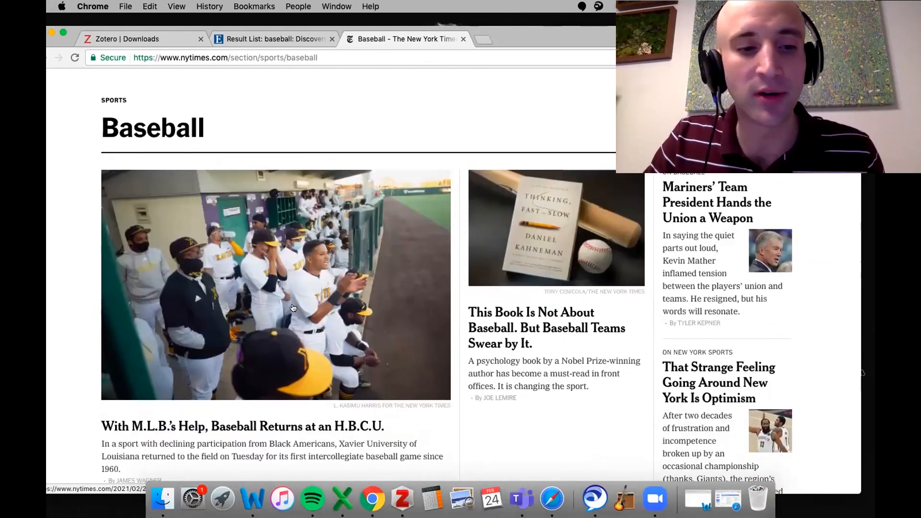
pyautogui.click(276, 379)
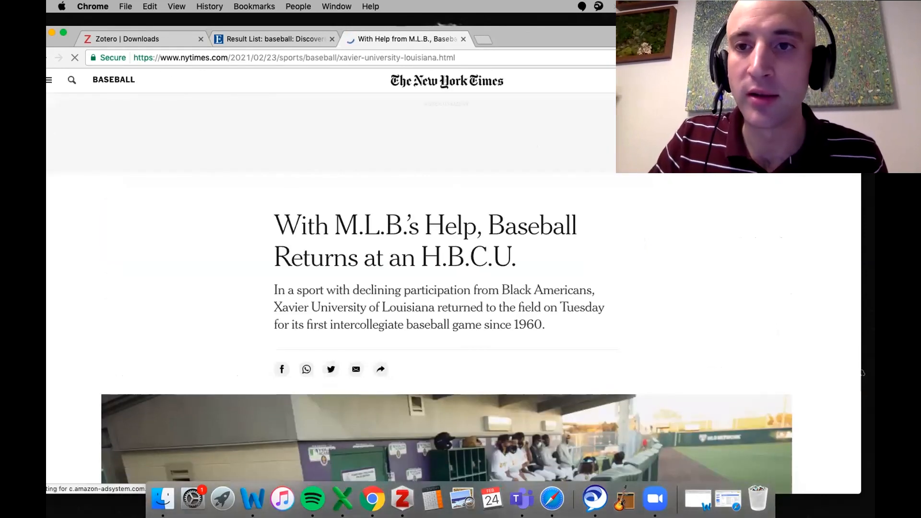
# Step: Save the open New York Times article to Zotero's My Library from the browser and switch back to Zotero
pyautogui.moveTo(661, 30); pyautogui.dragTo(540, 18)
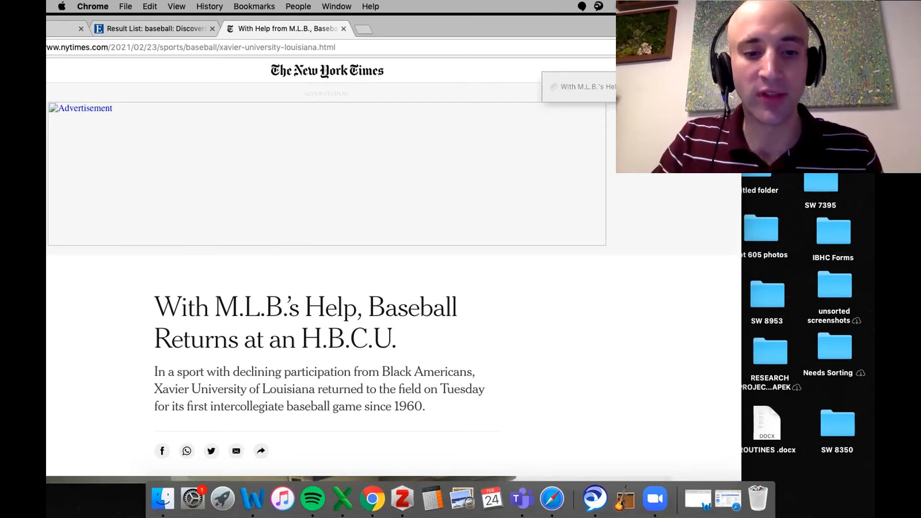
pyautogui.moveTo(403, 31); pyautogui.dragTo(551, 26)
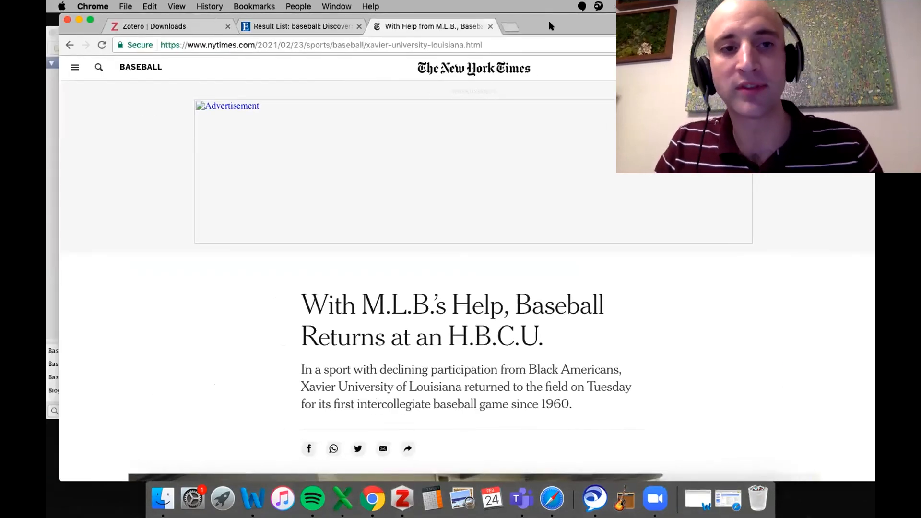
pyautogui.click(79, 20)
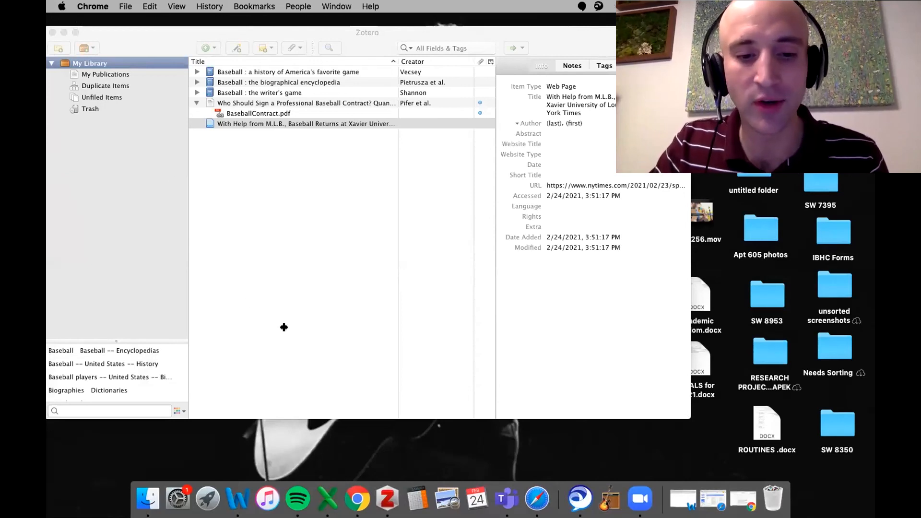
pyautogui.click(391, 504)
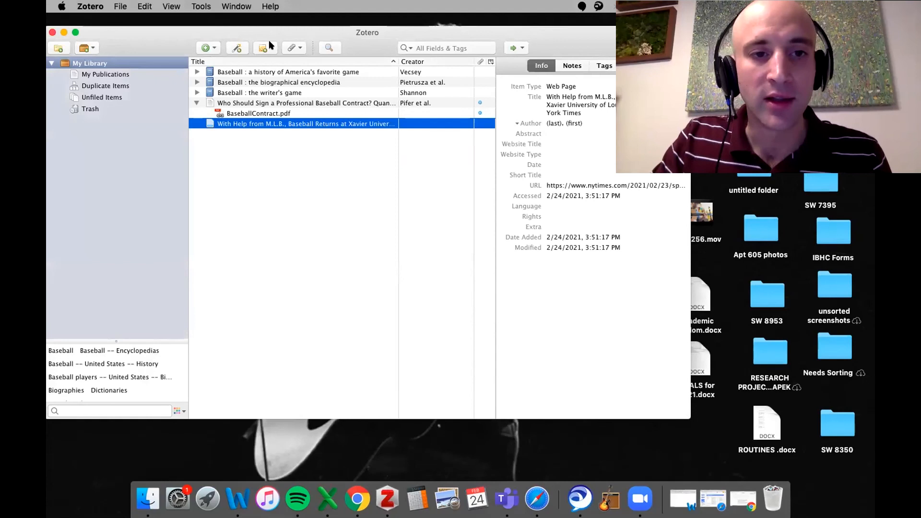
# Step: Try to set the item type of the saved Xavier University web page to Newspaper Article
pyautogui.click(572, 87)
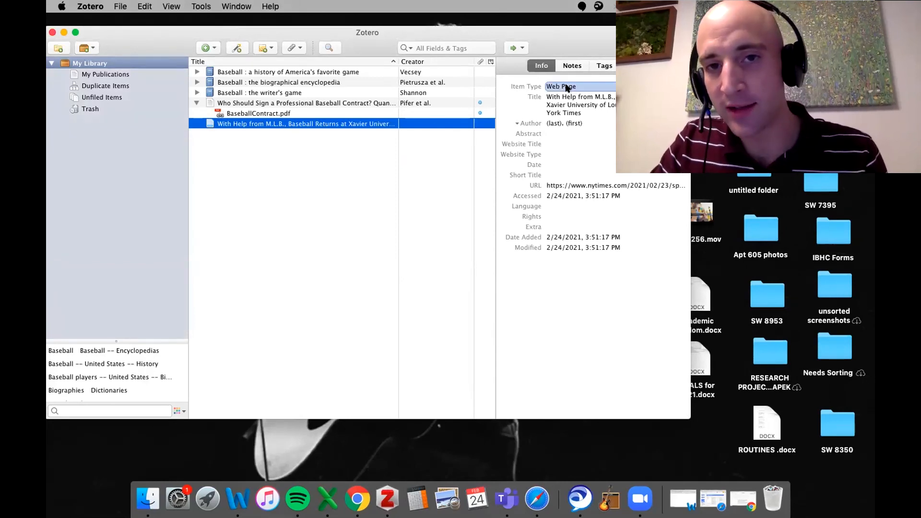
pyautogui.click(568, 88)
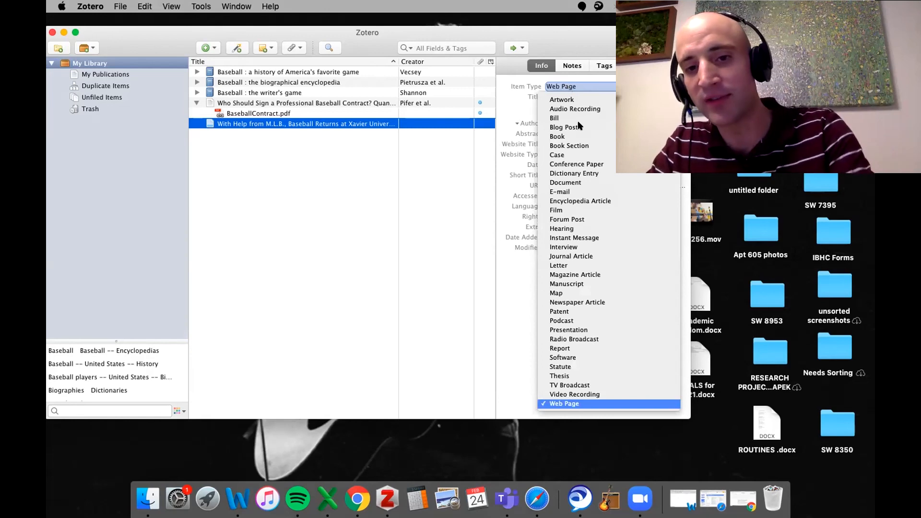
pyautogui.click(613, 303)
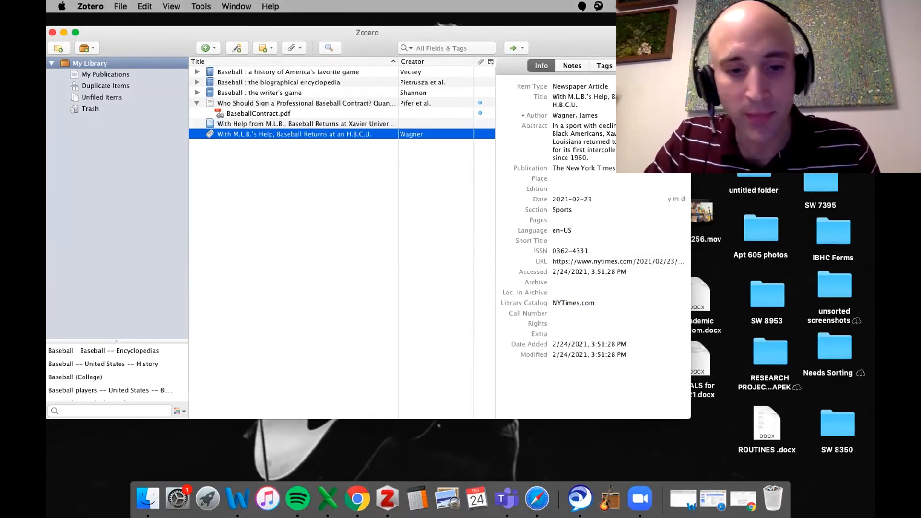
# Step: Examine the abstracts of the saved newspaper article and of "Baseball : a history of America's favorite game" without editing them
pyautogui.click(569, 134)
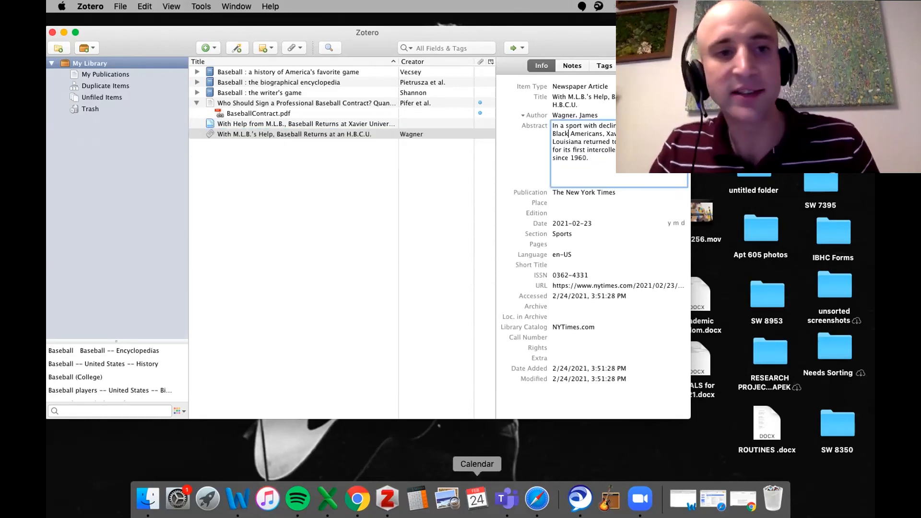
pyautogui.click(279, 72)
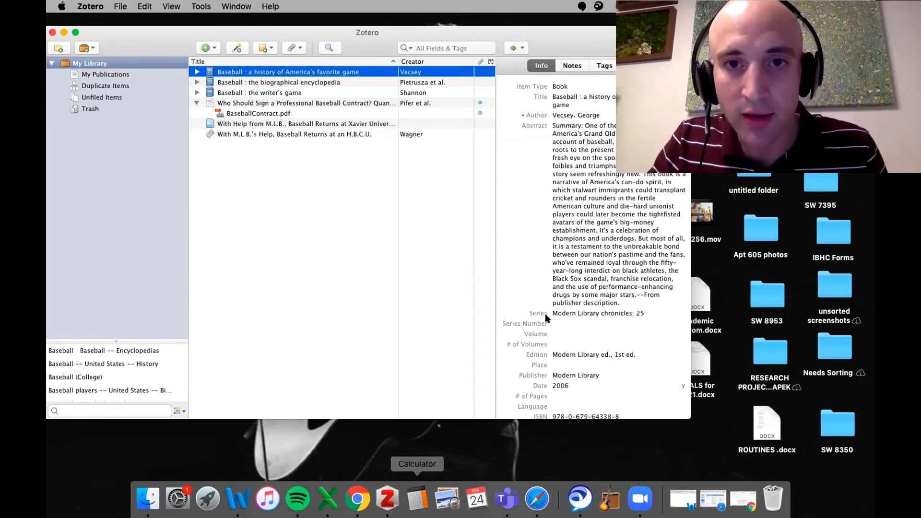
pyautogui.click(566, 246)
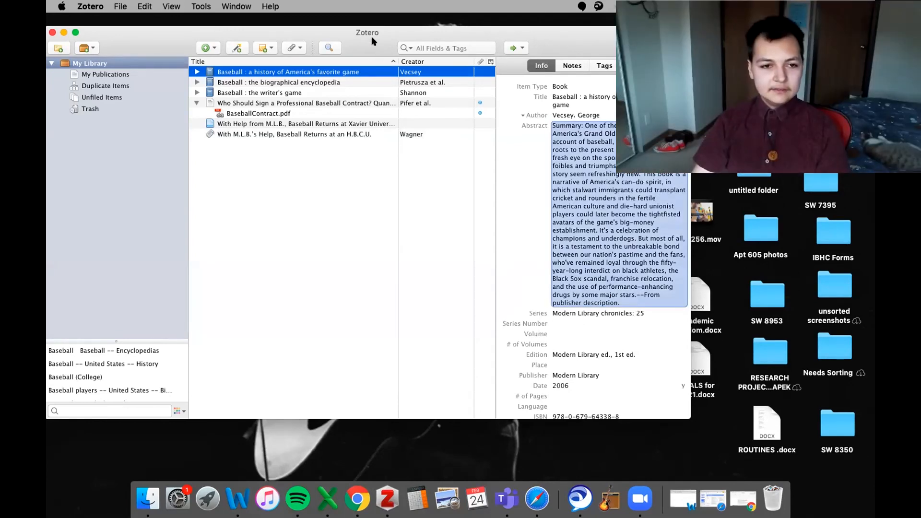
pyautogui.press('Escape')
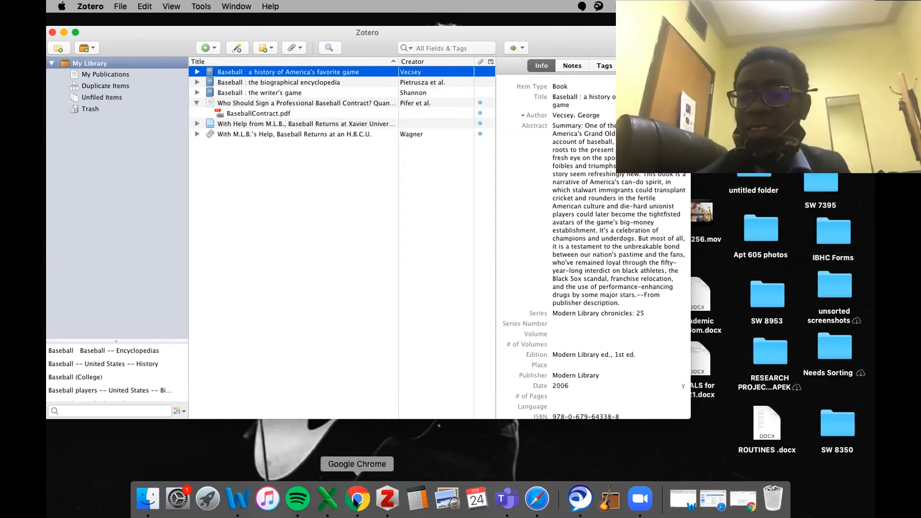
pyautogui.click(615, 256)
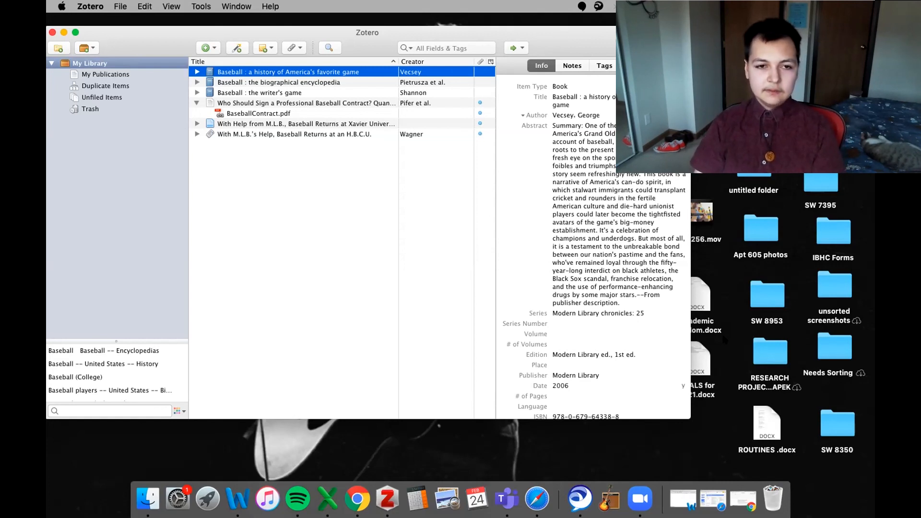
# Step: Select all items in the library and copy their bibliography to the clipboard in American Psychological Association (APA) 7th edition style
pyautogui.rightClick(258, 80)
pyautogui.click(256, 71)
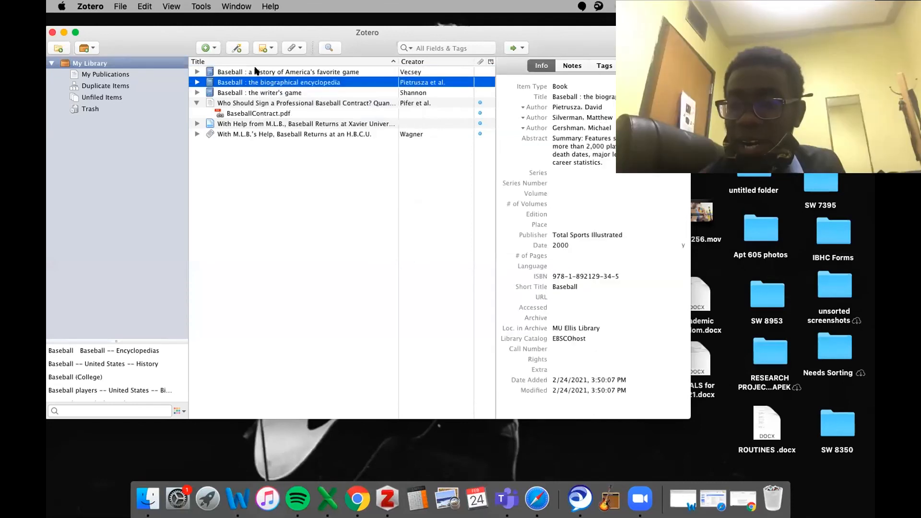
pyautogui.moveTo(256, 71); pyautogui.dragTo(255, 133)
pyautogui.rightClick(258, 74)
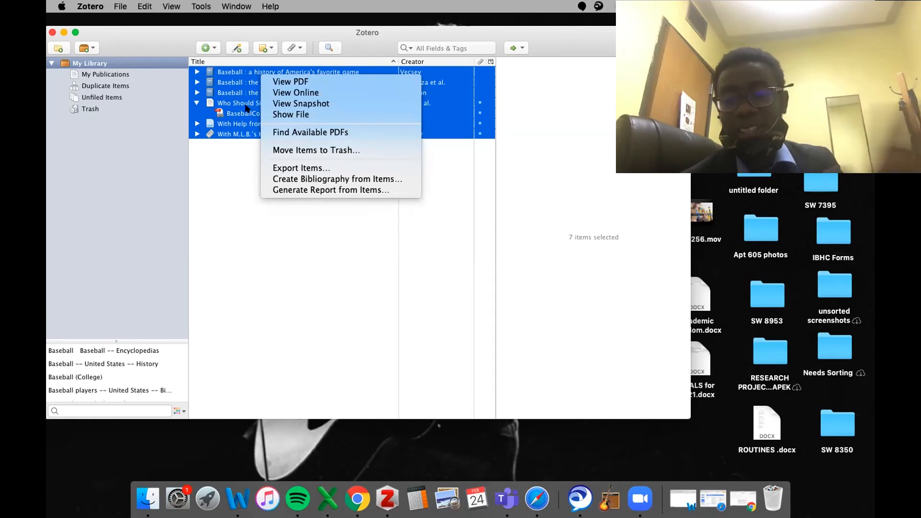
pyautogui.click(228, 201)
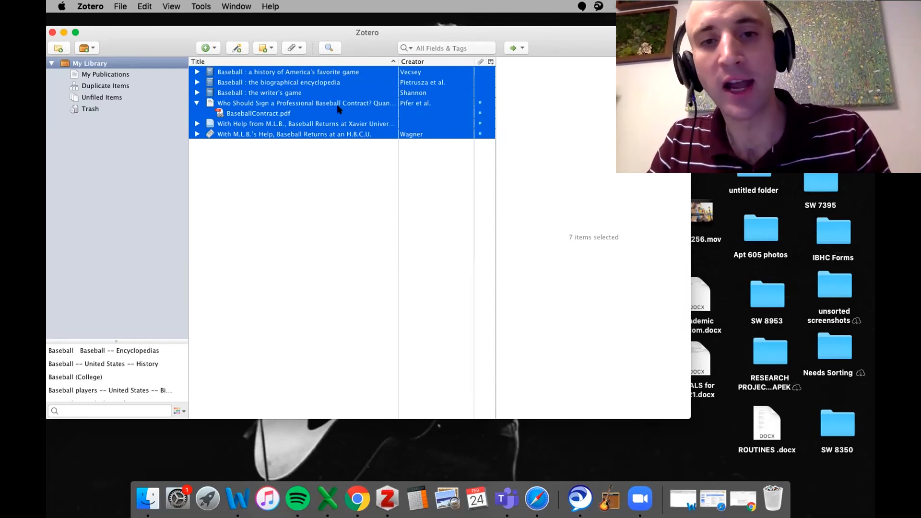
pyautogui.rightClick(309, 92)
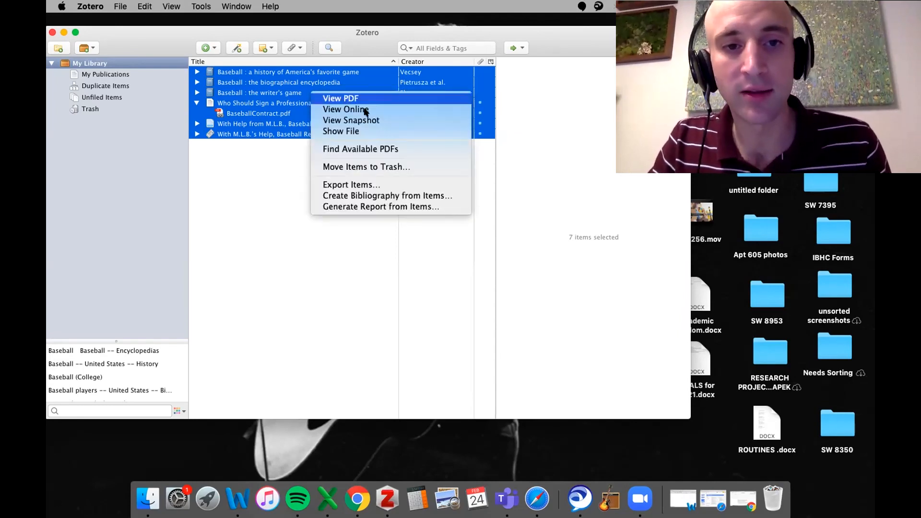
pyautogui.click(382, 195)
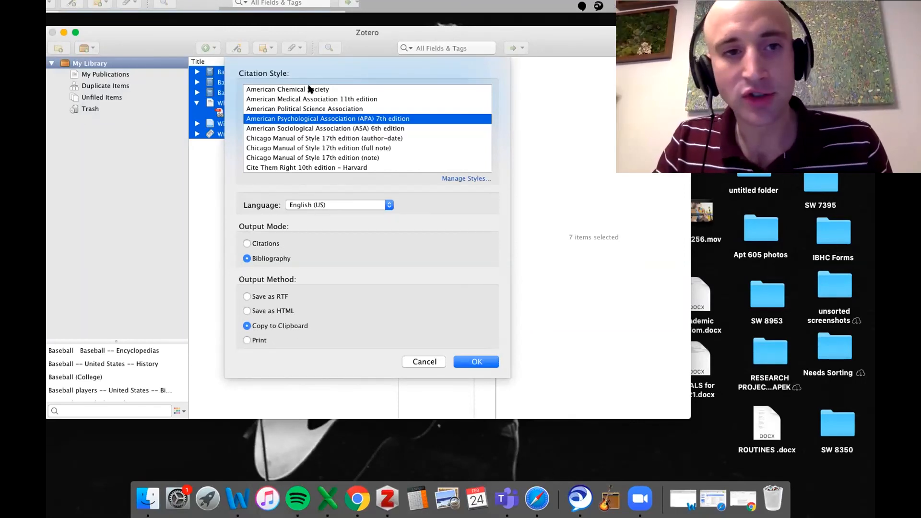
pyautogui.scroll(-3, 403, 148)
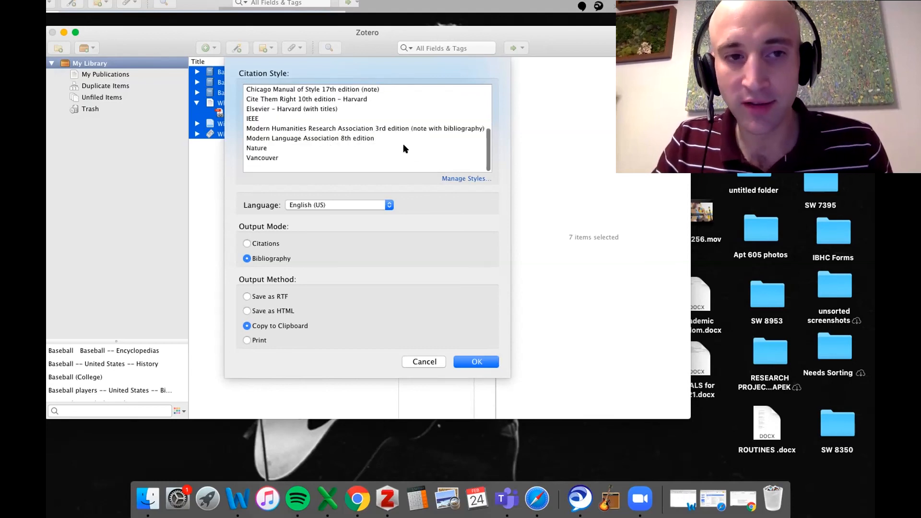
pyautogui.scroll(3, 403, 148)
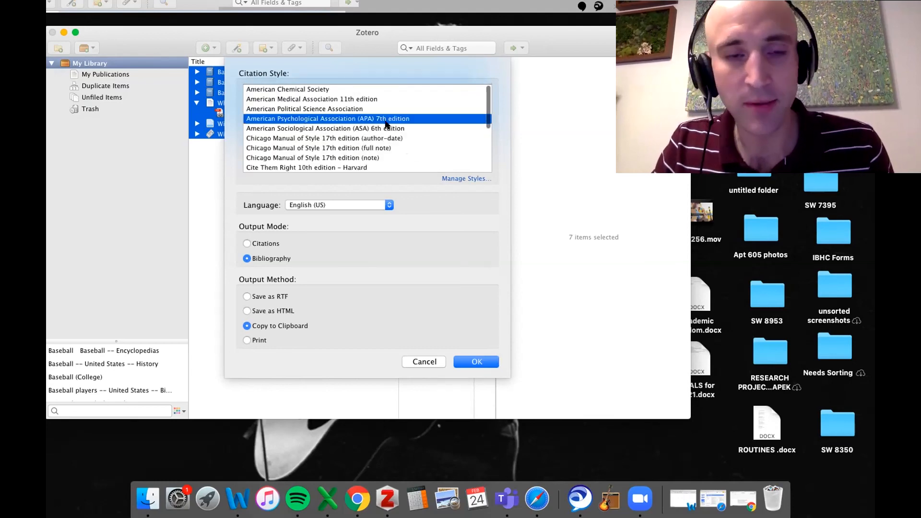
pyautogui.click(465, 361)
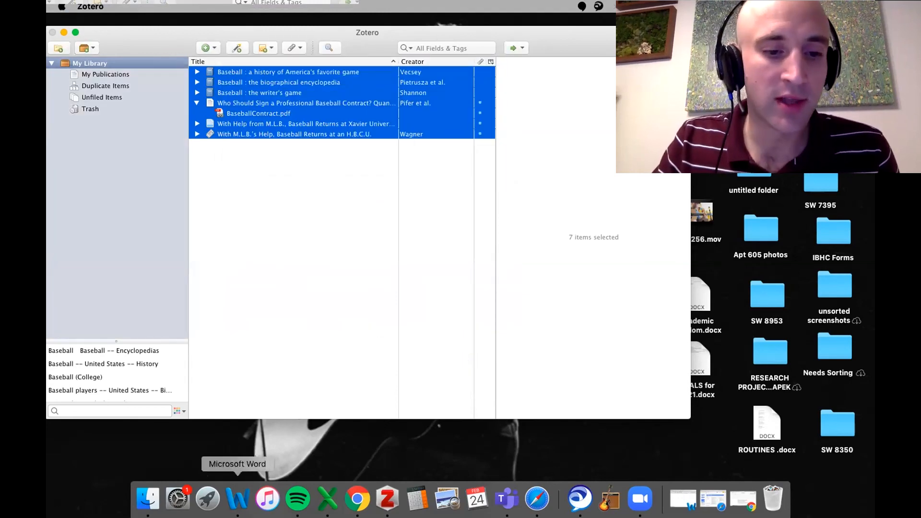
# Step: Switch to Word, paste the copied bibliography into the blank document and look through the references
pyautogui.click(237, 499)
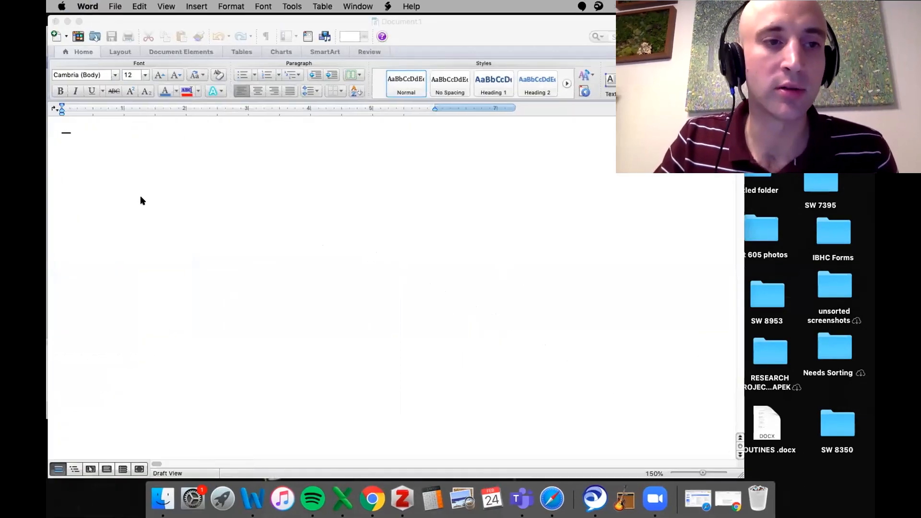
pyautogui.rightClick(87, 130)
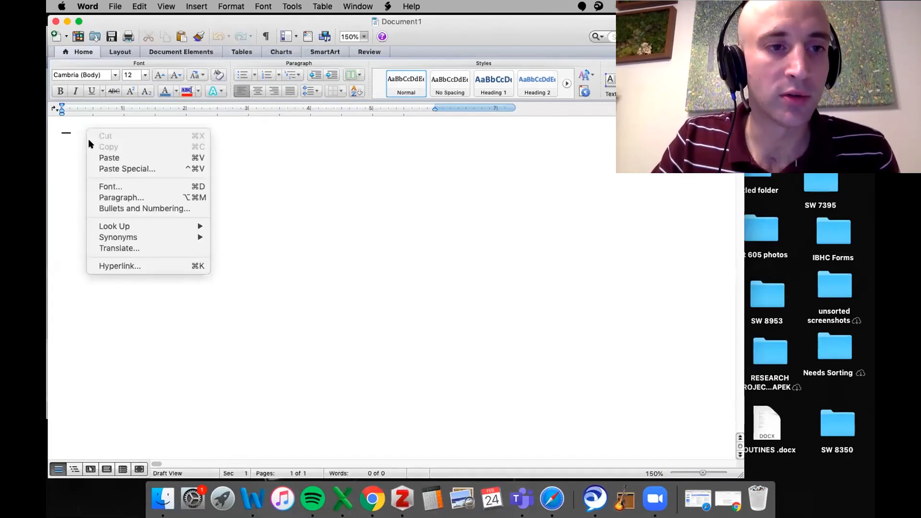
pyautogui.click(112, 158)
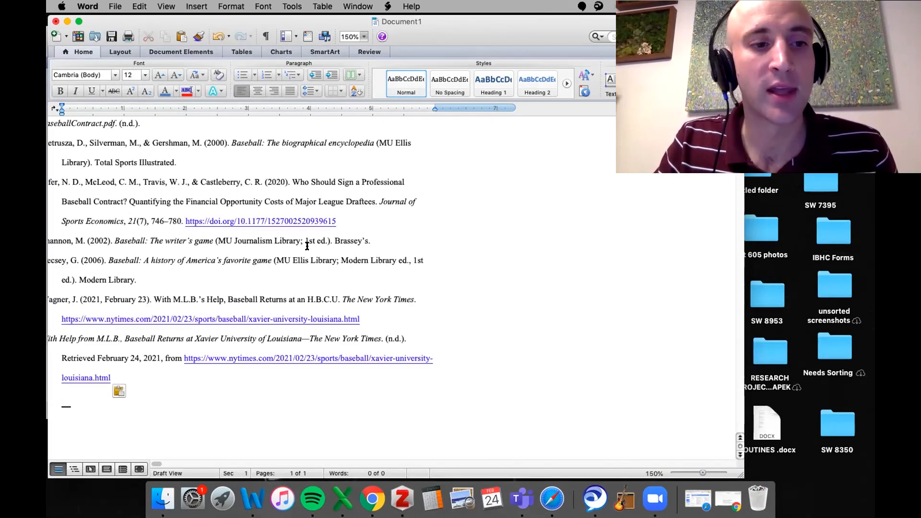
pyautogui.hscroll(-2, 307, 246)
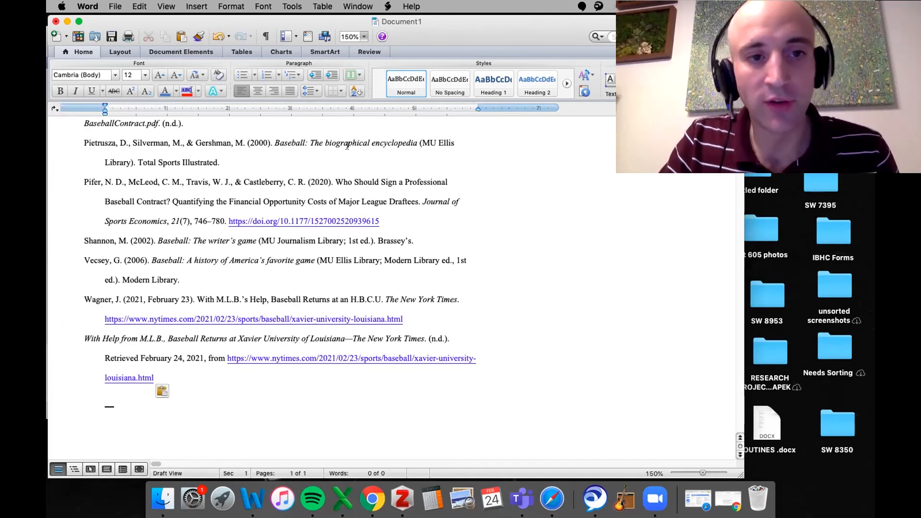
pyautogui.scroll(-5, 330, 316)
pyautogui.scroll(5, 330, 316)
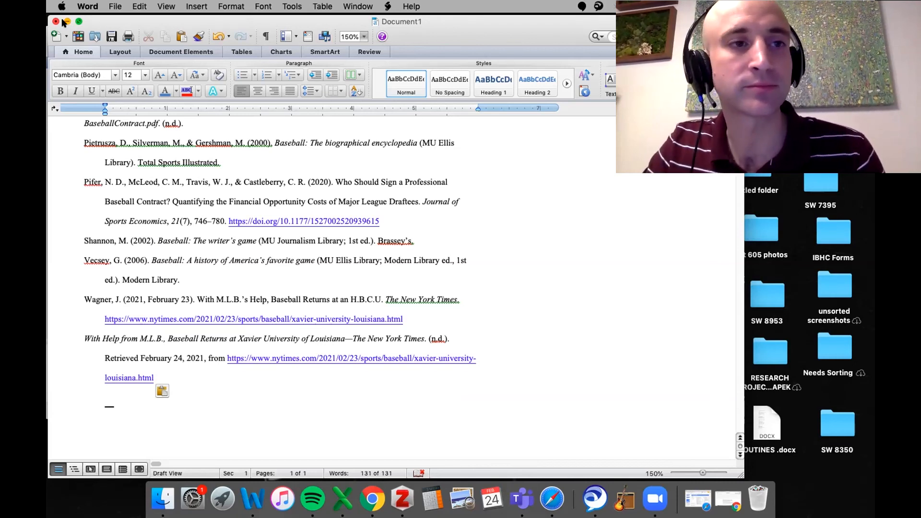
# Step: Minimize Word and Zotero, then present the "Choosing a Citation Manager" slides in Safari, advancing to the Zotero Support slide
pyautogui.click(67, 21)
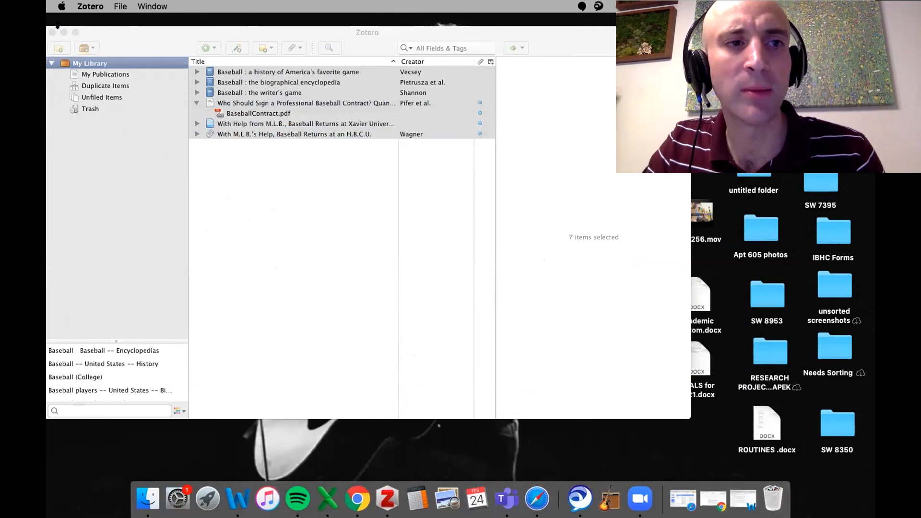
pyautogui.click(64, 33)
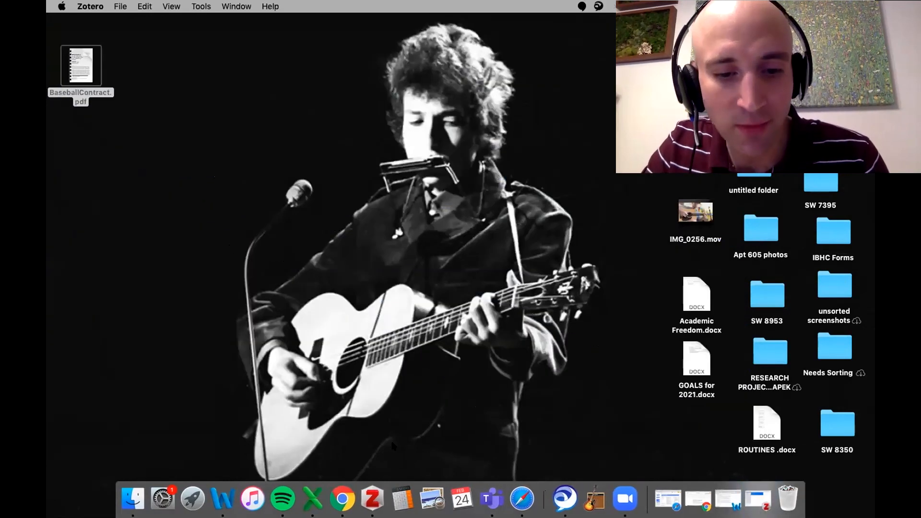
pyautogui.click(522, 500)
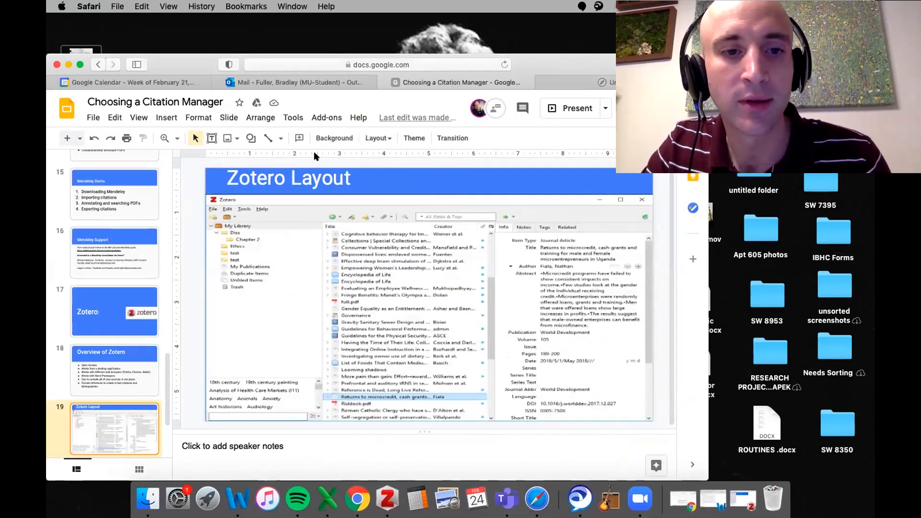
pyautogui.click(564, 108)
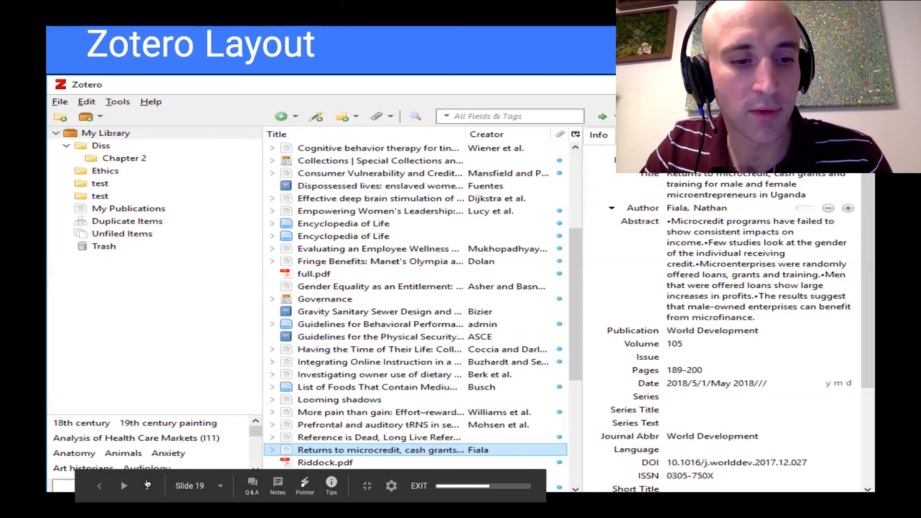
pyautogui.click(147, 486)
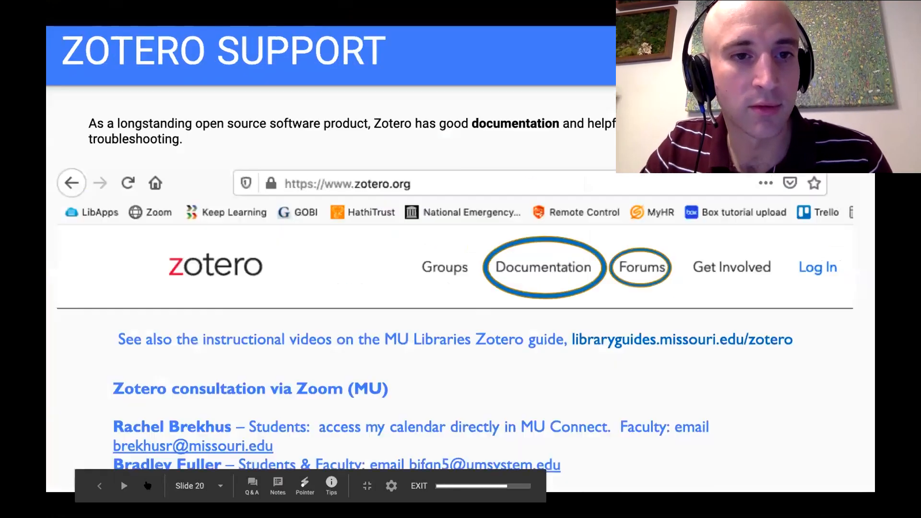